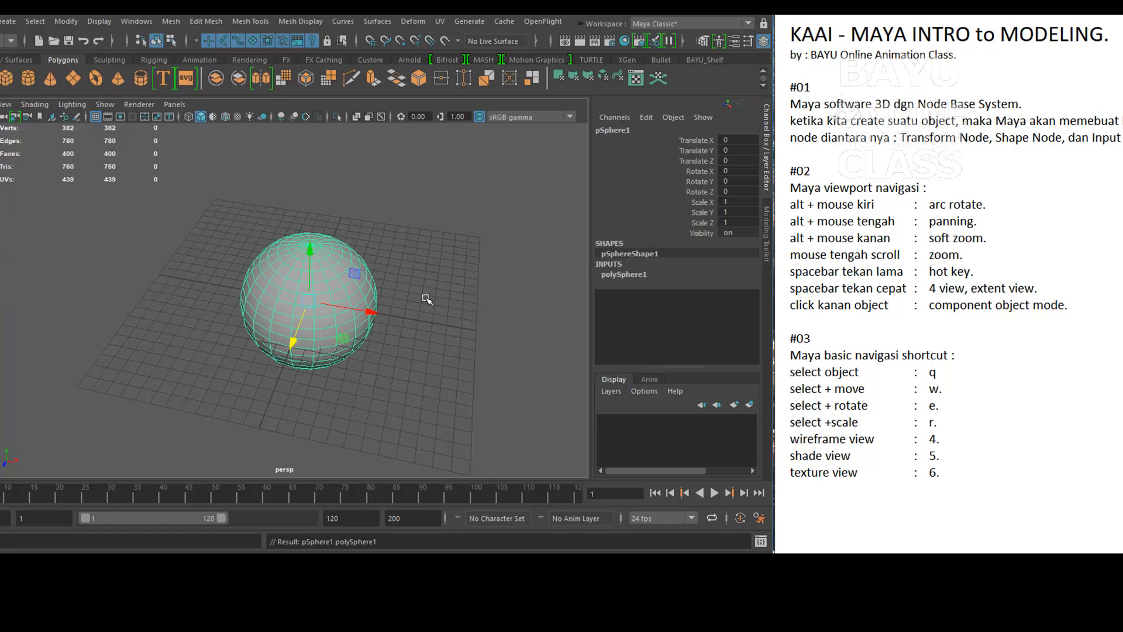
Step: Move the sphere back to about Z -6.35 and add a polygon cube positioned at about X 4.17, Z 3.59
left_click_drag(331, 325, 340, 294, "alt")
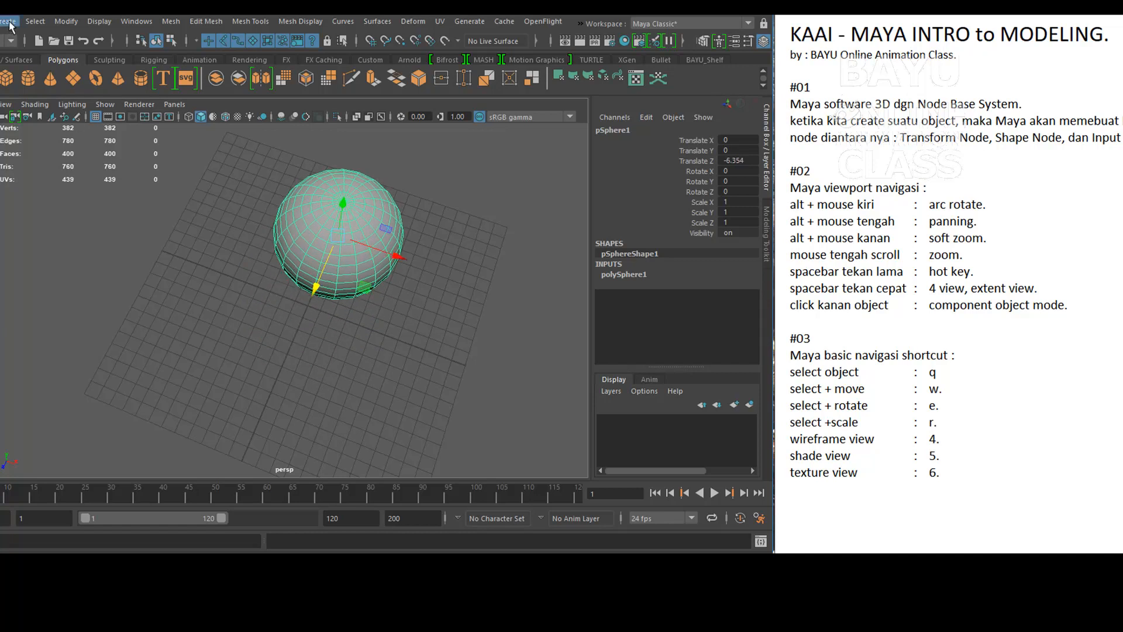
left_click(9, 22)
mouse_move(70, 67)
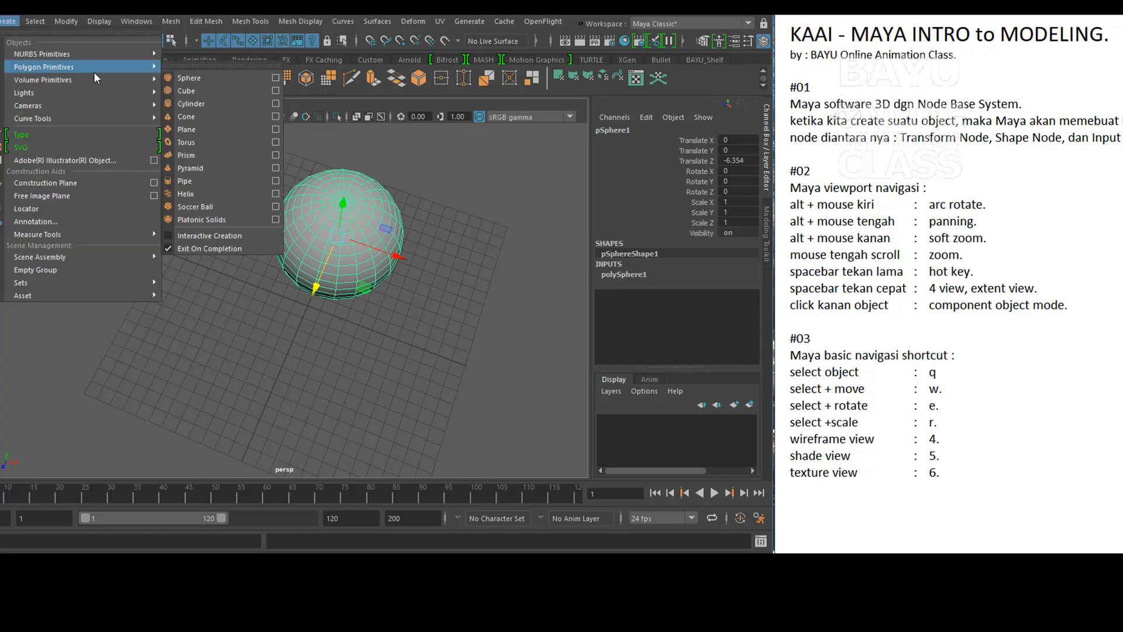
left_click(187, 91)
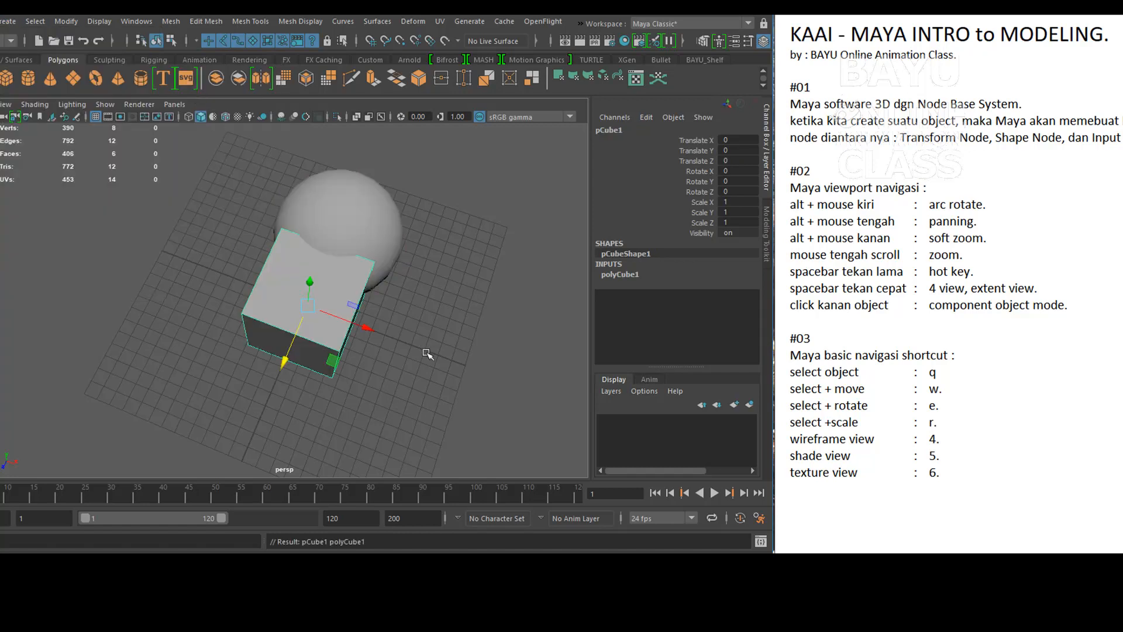
left_click_drag(368, 326, 420, 350)
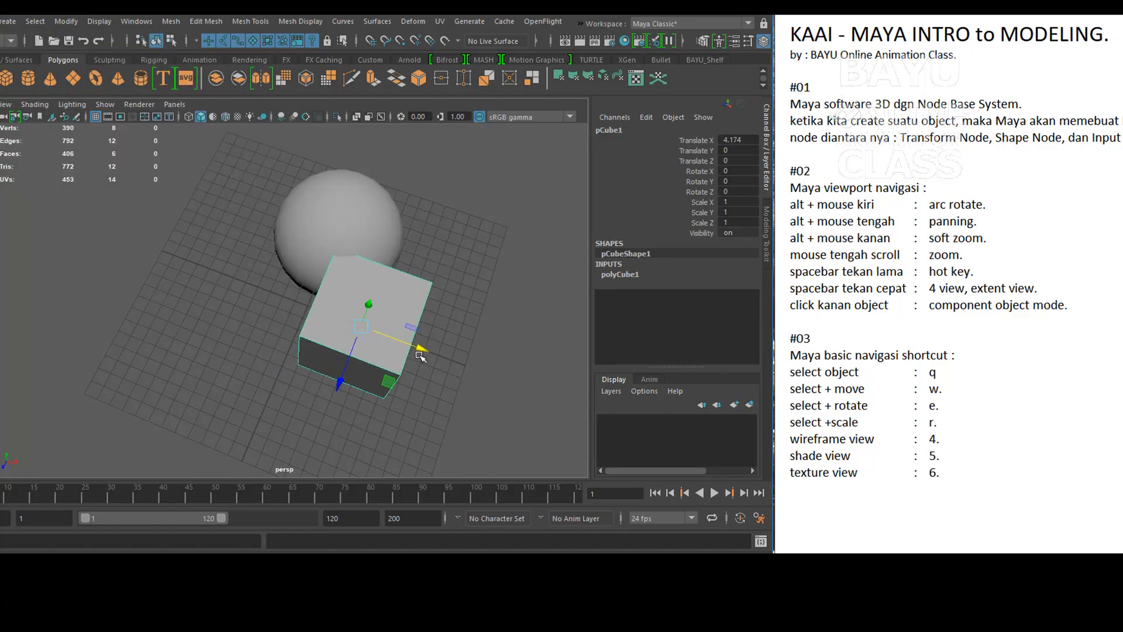
left_click_drag(342, 380, 325, 448)
left_click_drag(300, 367, 355, 350, "alt")
left_click_drag(176, 371, 354, 368, "alt")
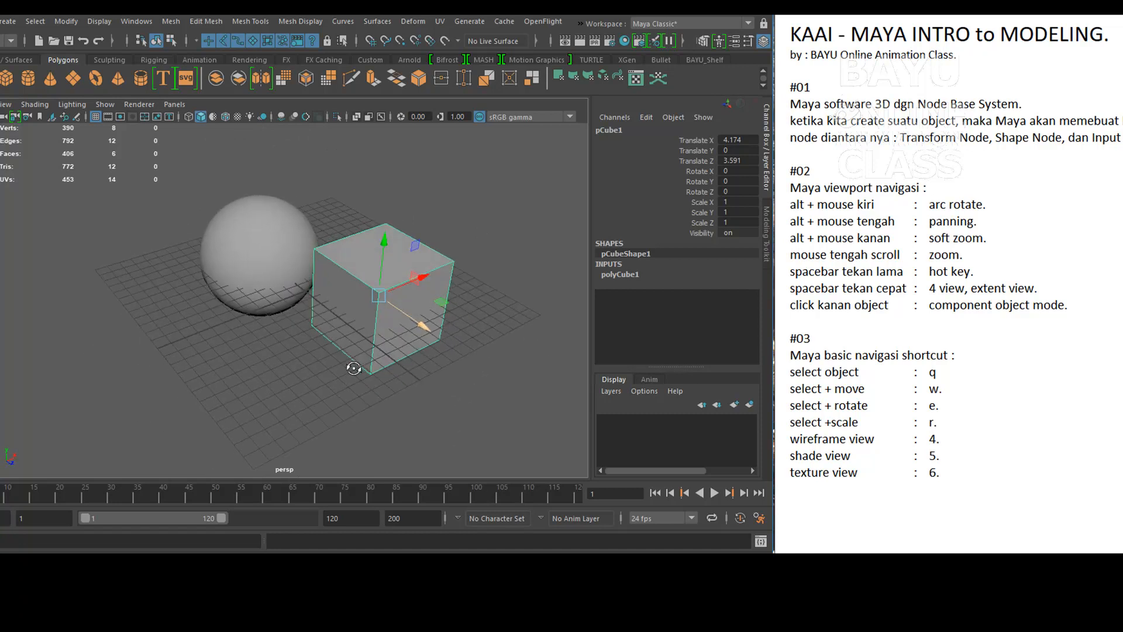
Step: Create a polygon cylinder, move it beside the cube to about X -5.24, Z 4.35, and deselect it
left_click(10, 21)
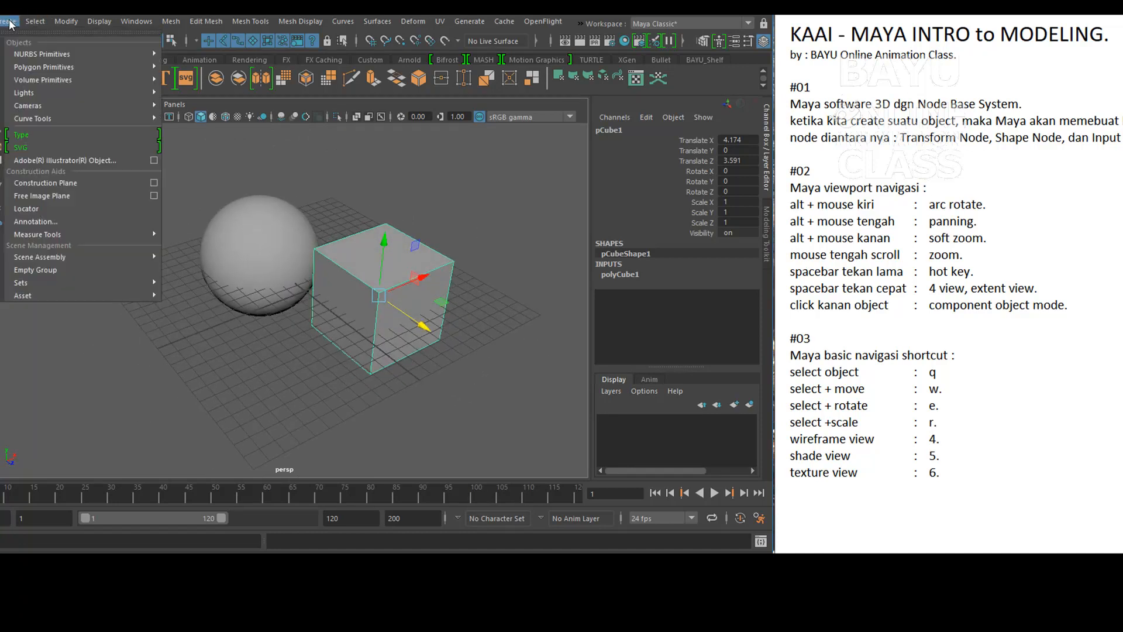
mouse_move(79, 66)
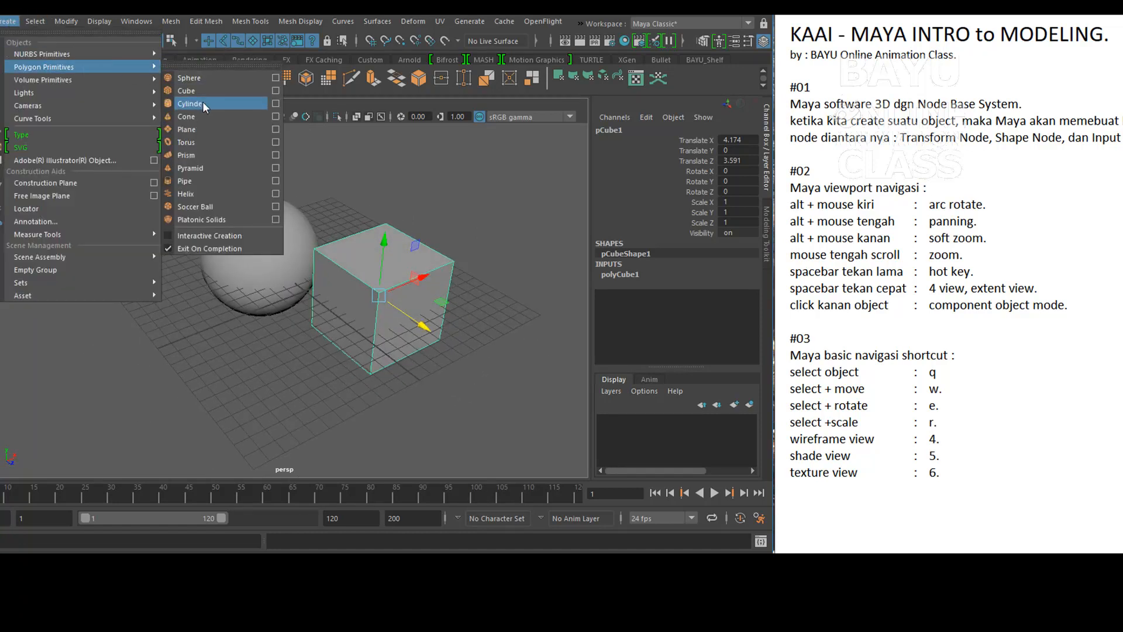
left_click(203, 103)
left_click_drag(337, 291, 417, 310, "alt")
left_click_drag(356, 256, 327, 349, "alt")
left_click_drag(424, 407, 361, 402, "alt")
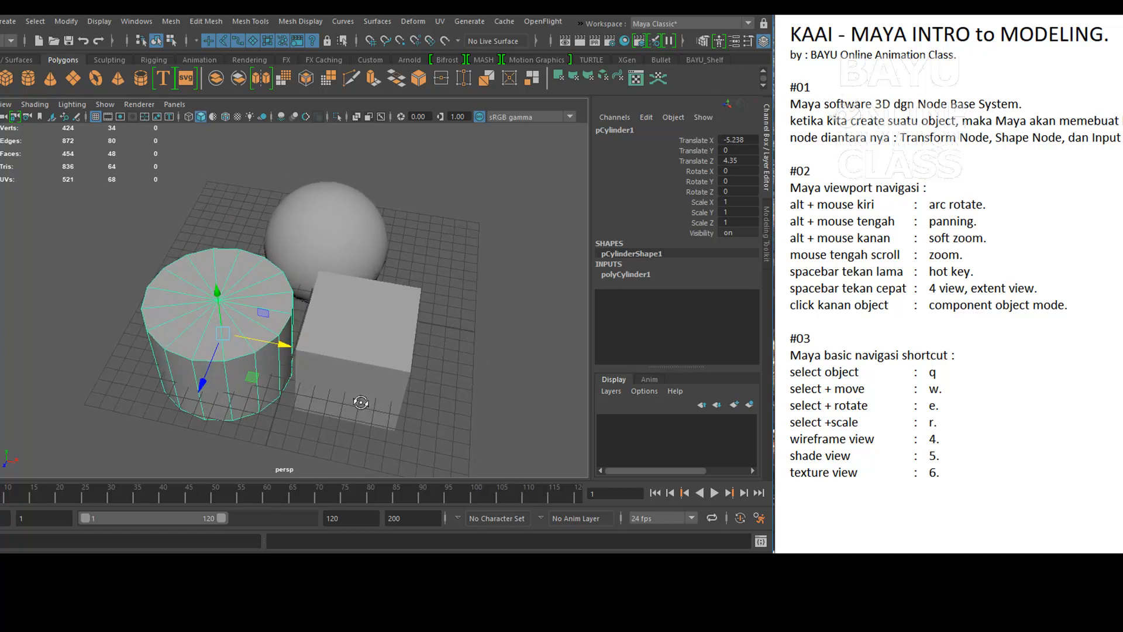
scroll(356, 403, "up", 5)
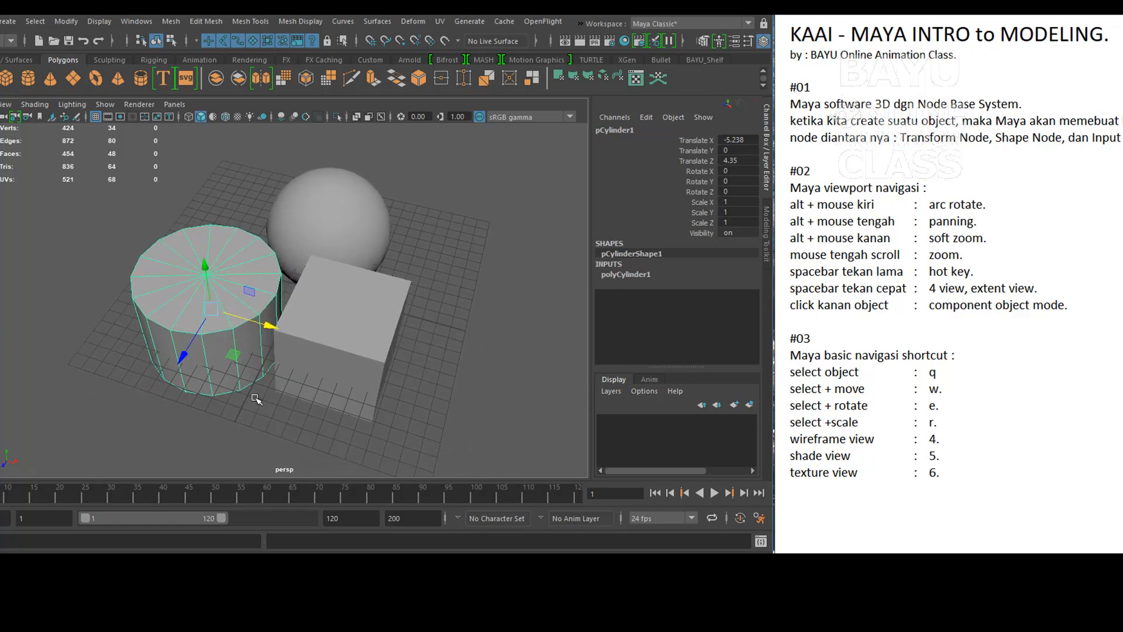
left_click_drag(284, 390, 303, 393, "alt")
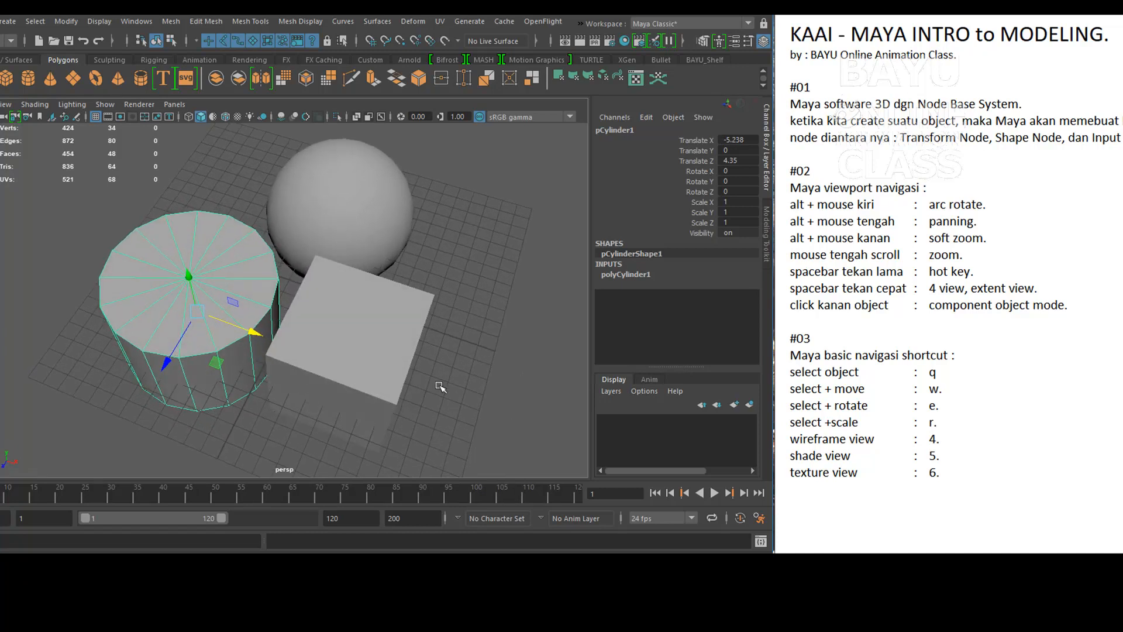
left_click(474, 392)
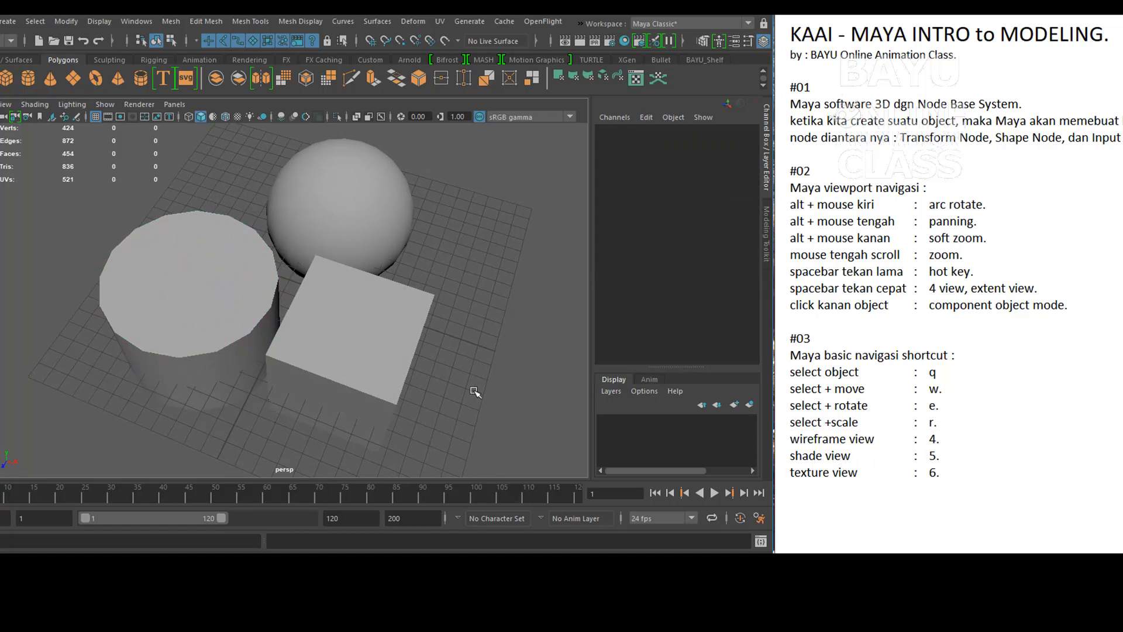
Step: Select the sphere and examine its transform node, highlighting #01 and "Transform Node" in the notes
left_click(366, 203)
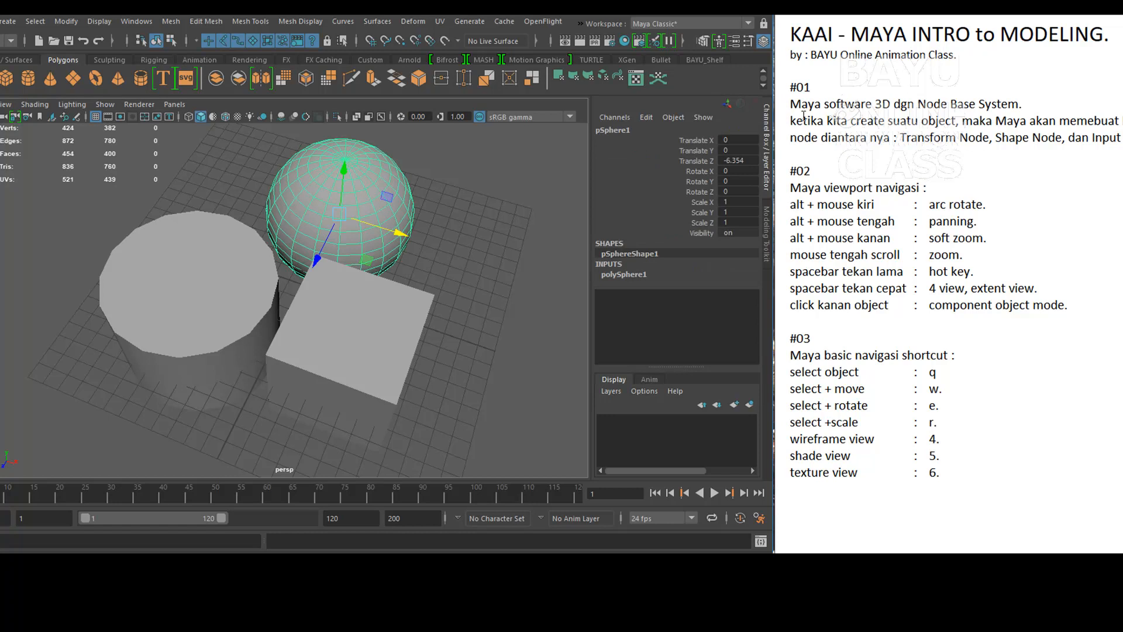
left_click(783, 95)
double_click(796, 92)
left_click(463, 242)
left_click(369, 205)
double_click(623, 130)
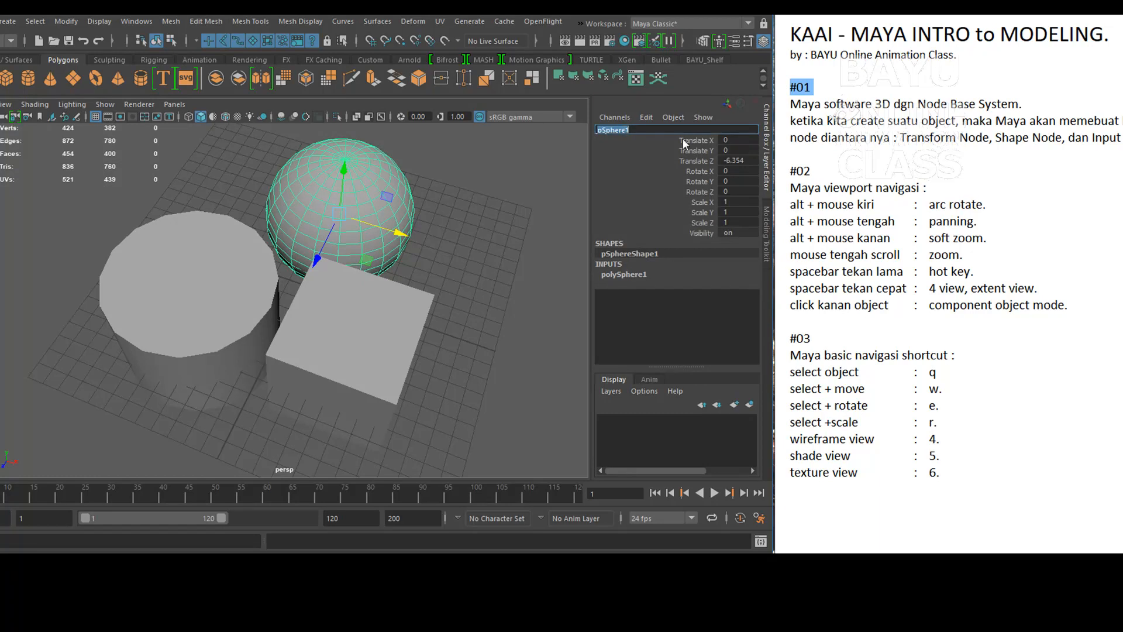
left_click(907, 135)
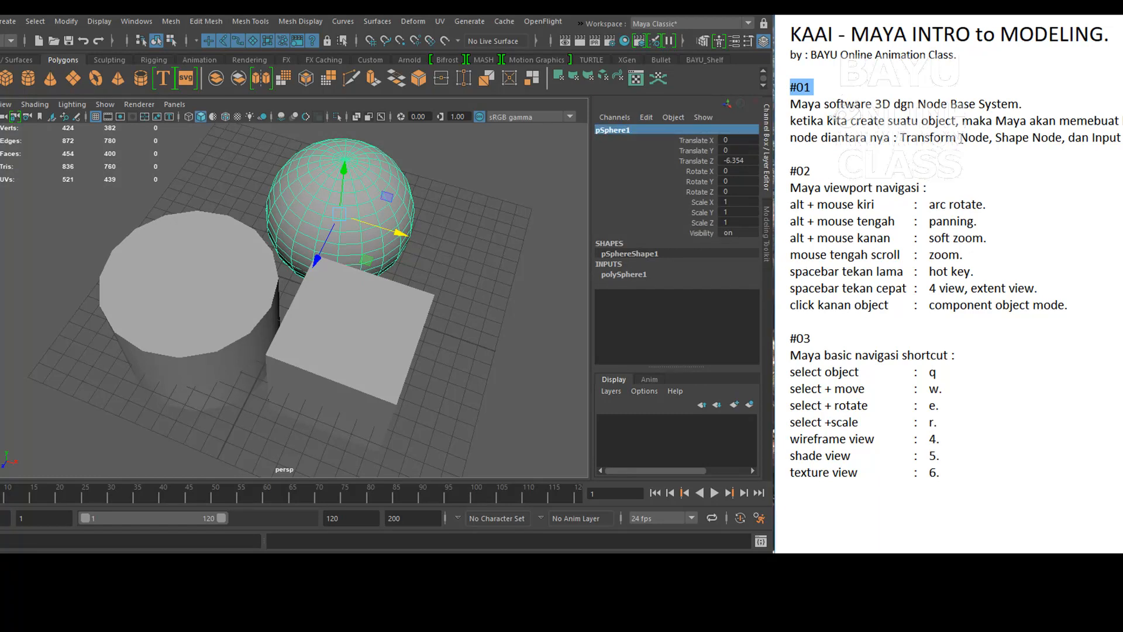
left_click_drag(902, 138, 978, 135)
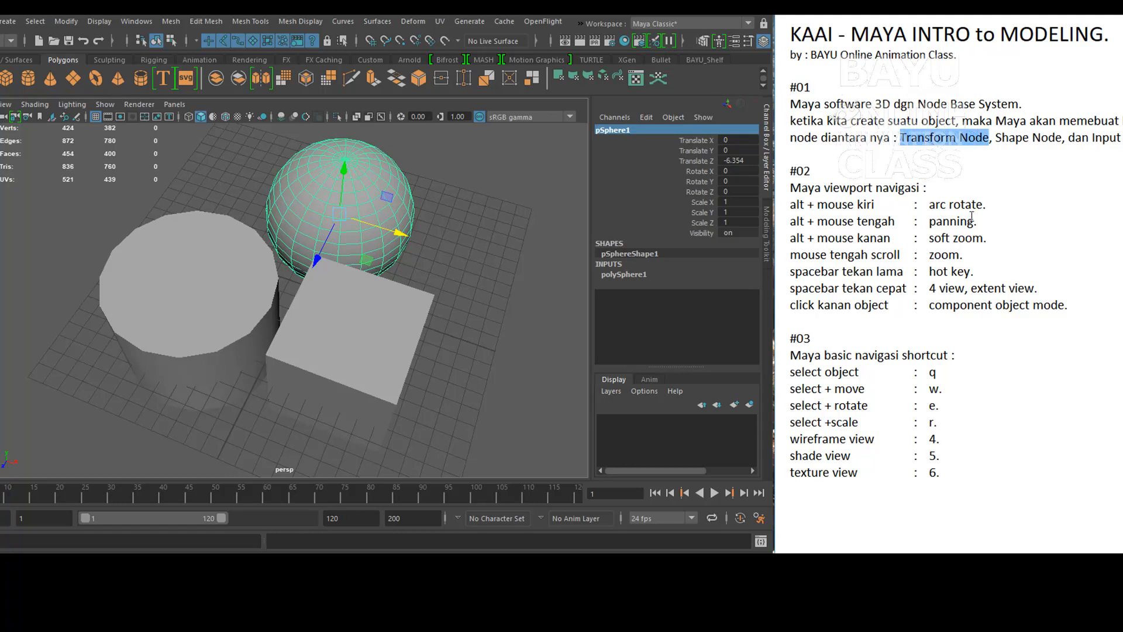
Step: Examine the sphere's shape node and polySphere1 input attributes, highlighting "Shape Node" and "Input" in the notes, and deselect the sphere
left_click(614, 249)
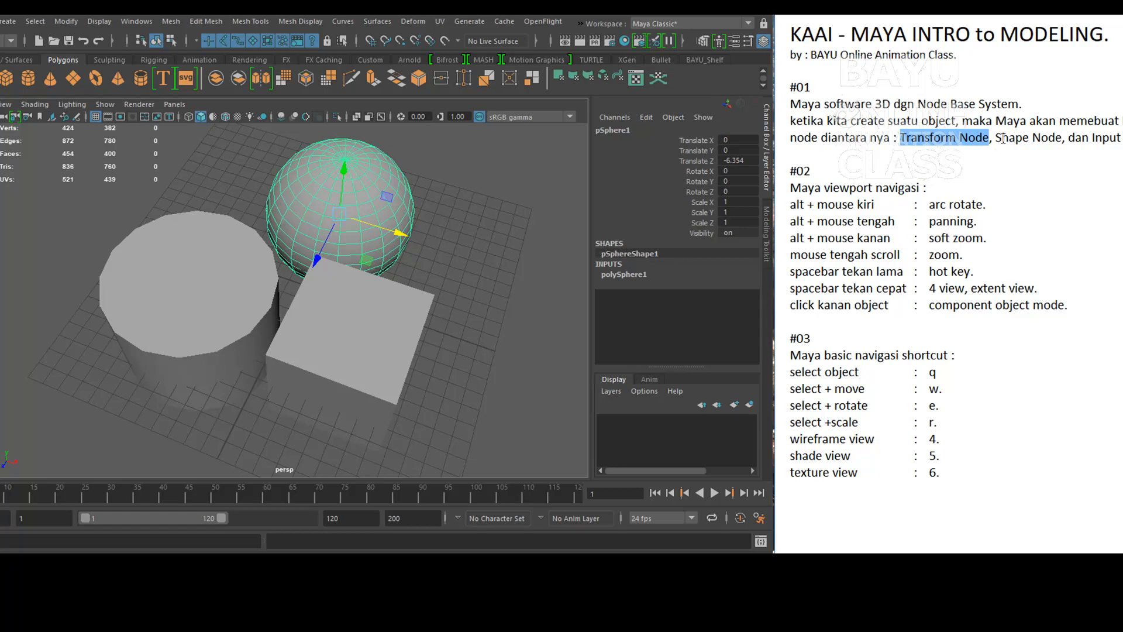
left_click_drag(997, 140, 1053, 139)
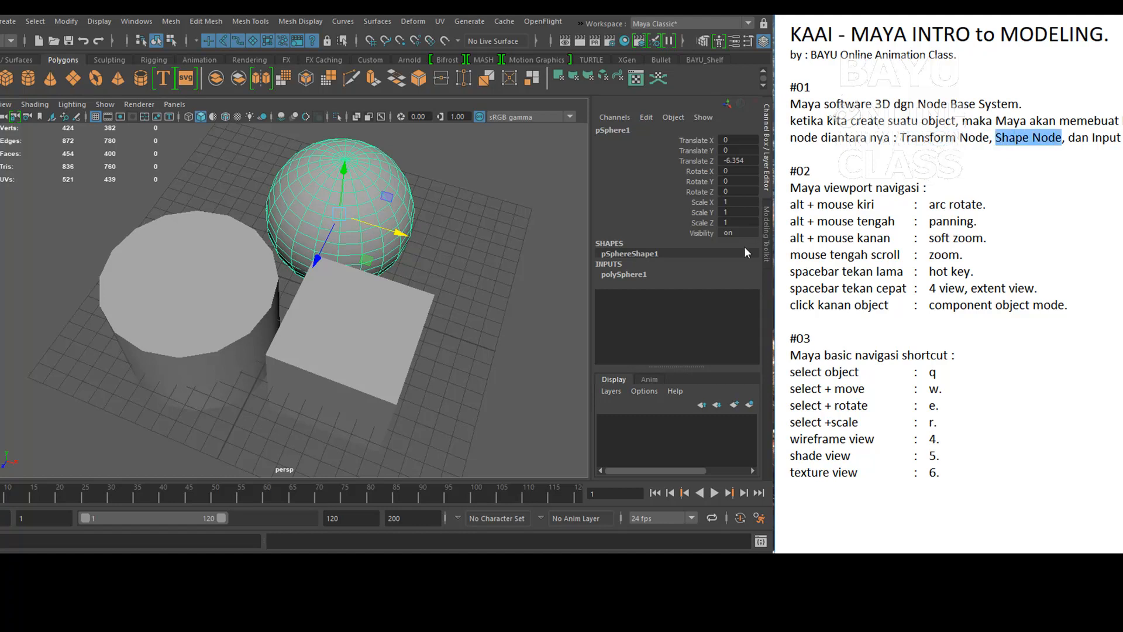
left_click(613, 272)
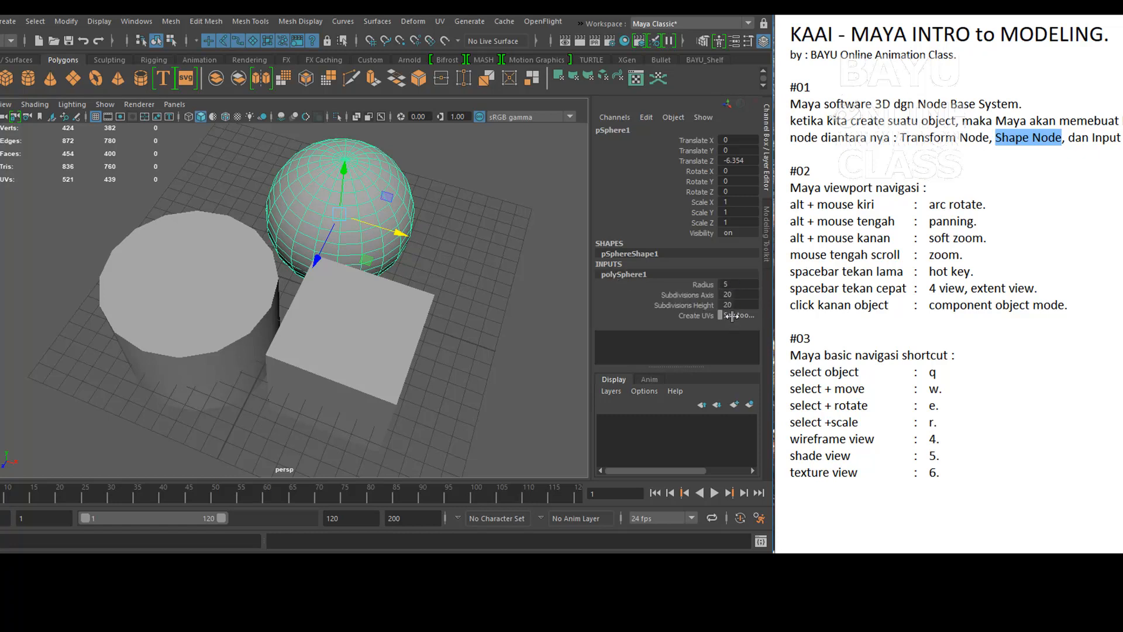
left_click_drag(704, 284, 697, 316)
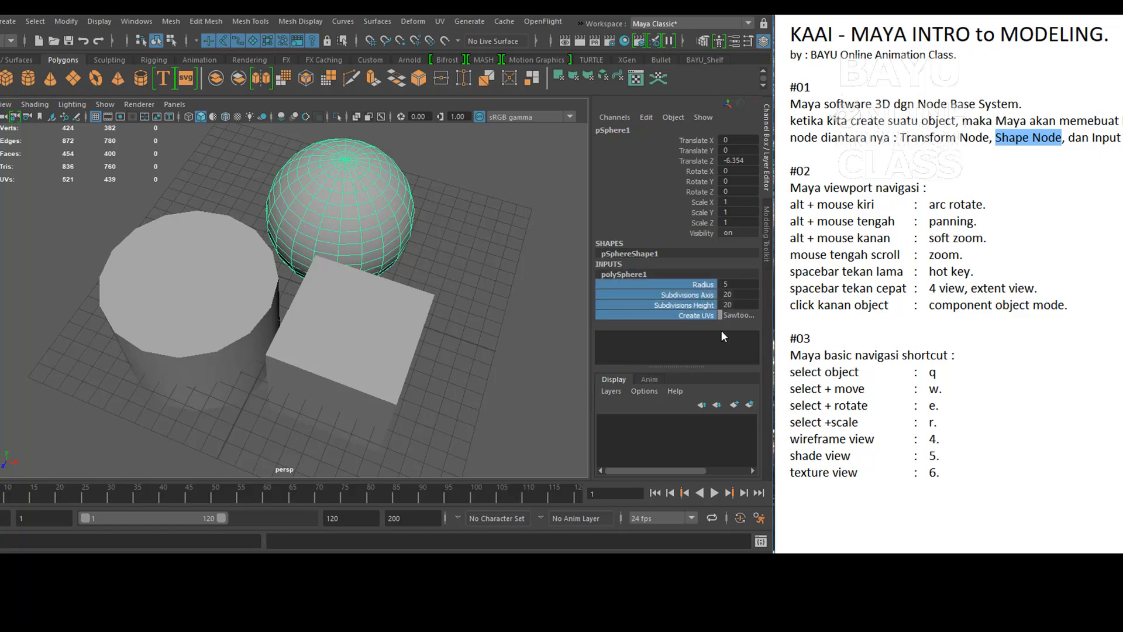
left_click(1094, 140)
left_click_drag(1069, 138, 1122, 139)
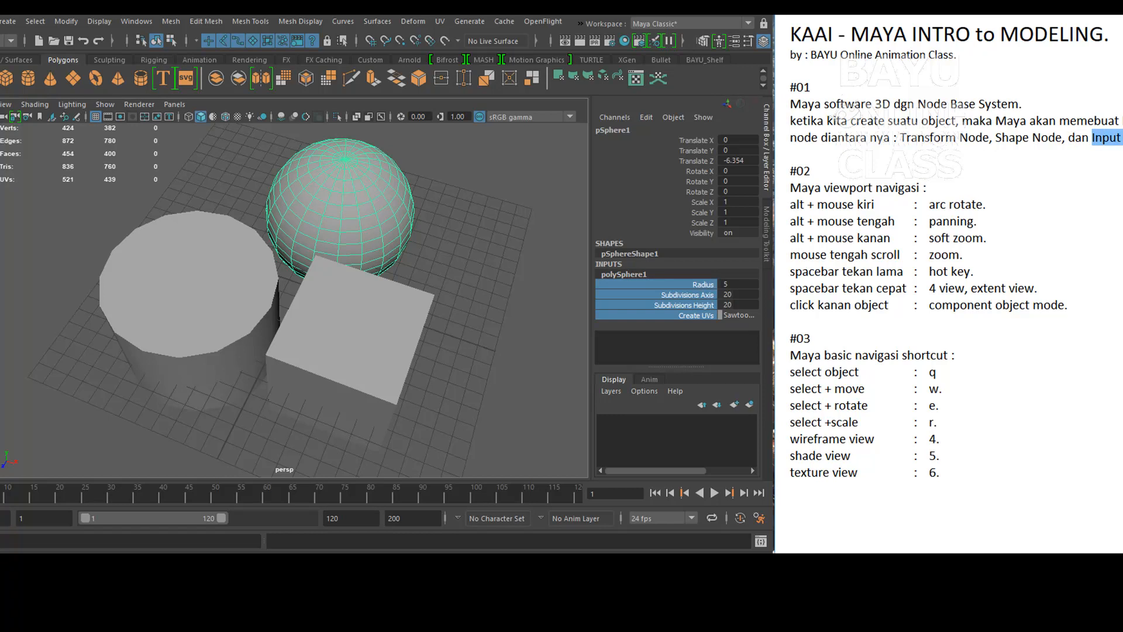
left_click(497, 379)
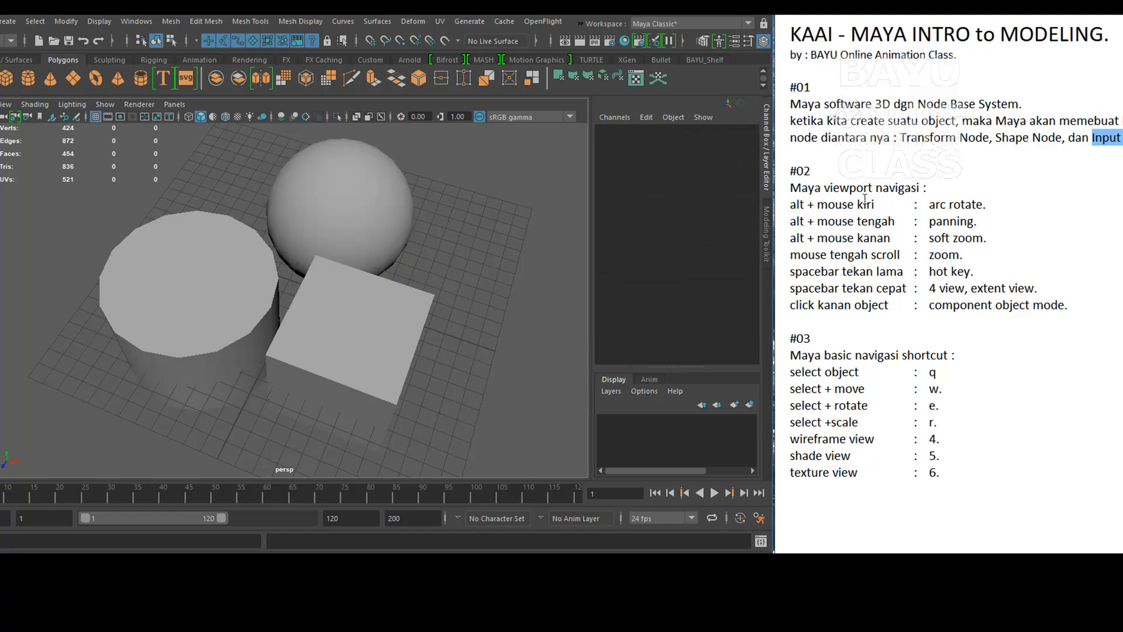
Step: Highlight the three alt + mouse lines under #02 in the notes and try orbiting, panning and zooming around the three primitives
left_click_drag(791, 168, 813, 175)
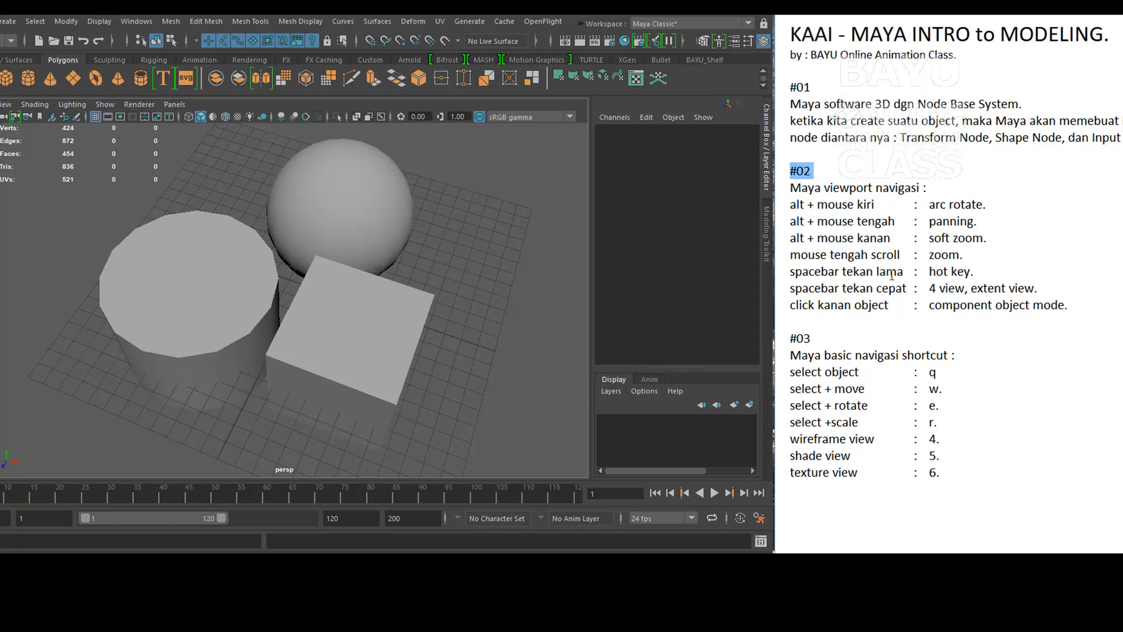
left_click_drag(785, 209, 784, 247)
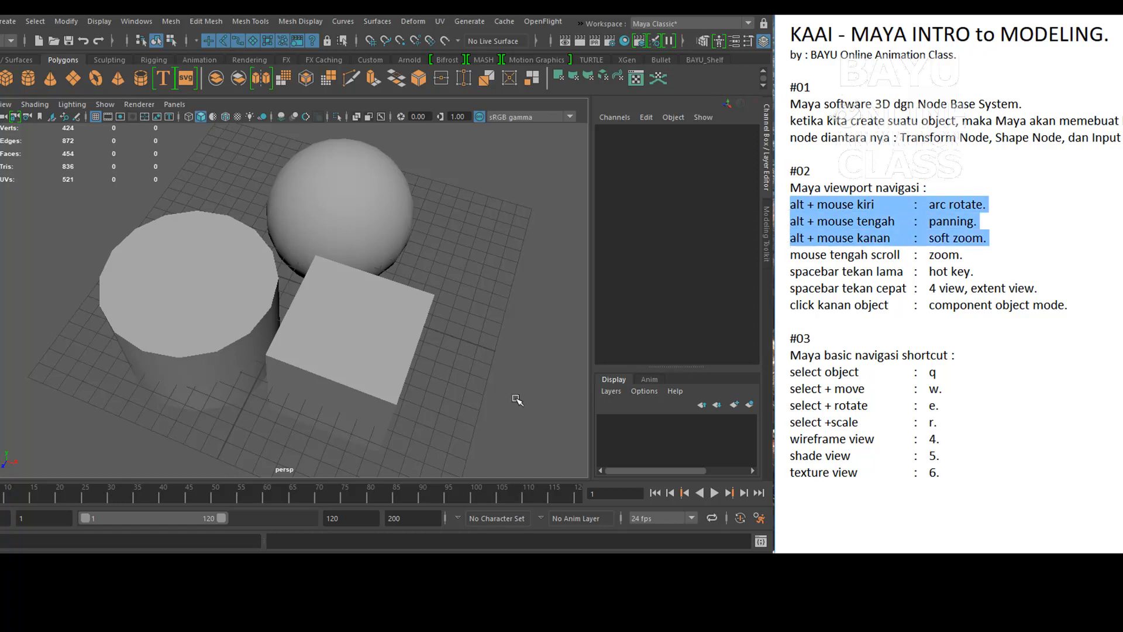
left_click_drag(330, 293, 379, 251, "alt")
middle_click_drag(379, 250, 348, 301, "alt")
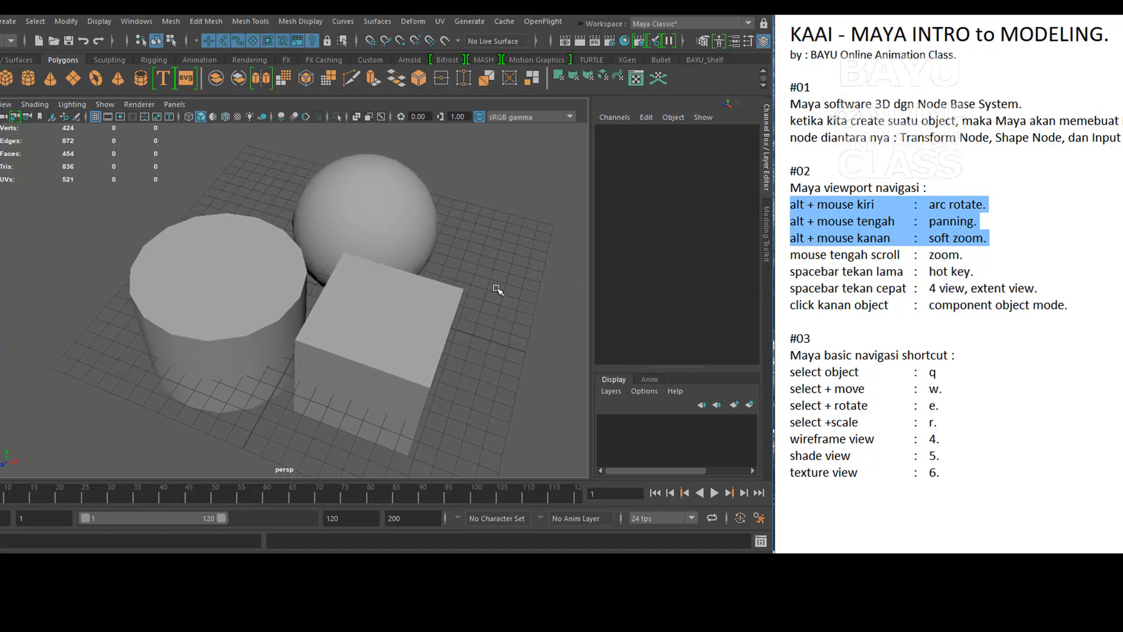
mouse_move(314, 309)
right_mouse_down("alt")
mouse_move(336, 306)
mouse_move(284, 301)
mouse_move(426, 313)
mouse_move(258, 310)
mouse_move(314, 304)
right_mouse_up("alt")
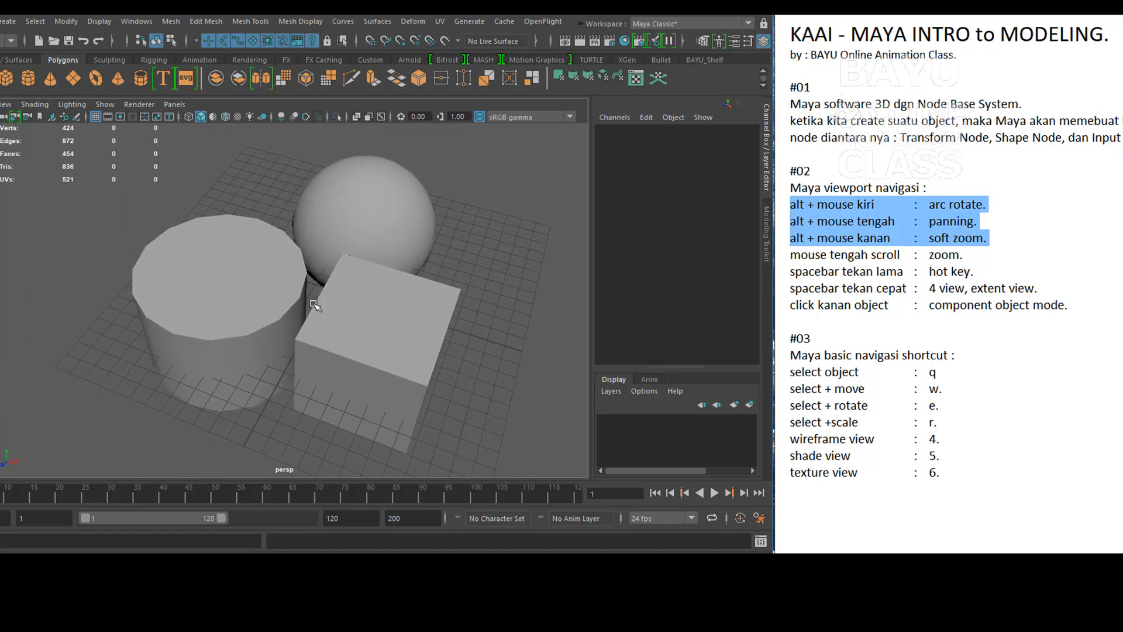
scroll(314, 303, "down", 3)
scroll(313, 303, "up", 6)
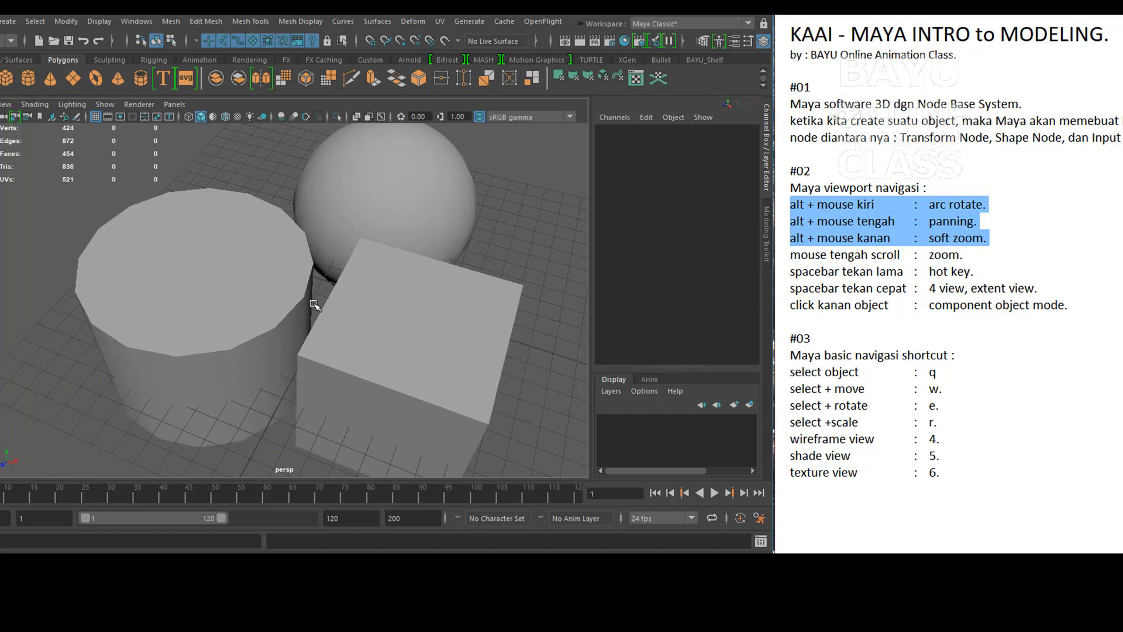
scroll(314, 305, "down", 5)
scroll(314, 305, "up", 2)
scroll(314, 304, "down", 2)
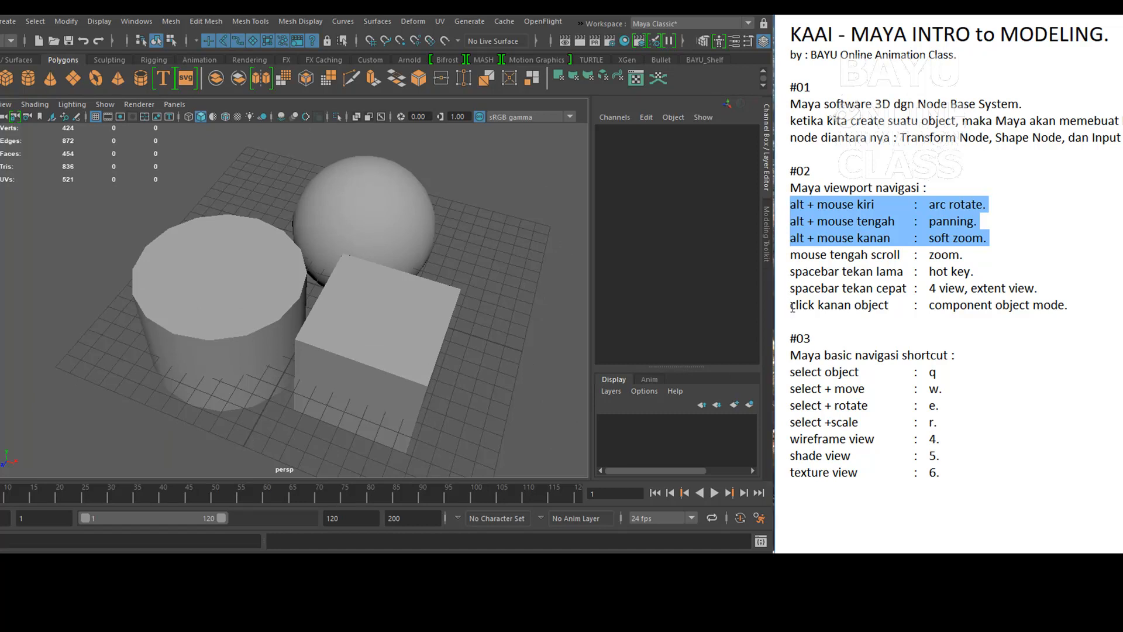
Step: Highlight the spacebar and "click kanan object" lines under #02 in the notes and undo their accidental deletion
left_click(792, 272)
left_click_drag(793, 272, 1084, 300)
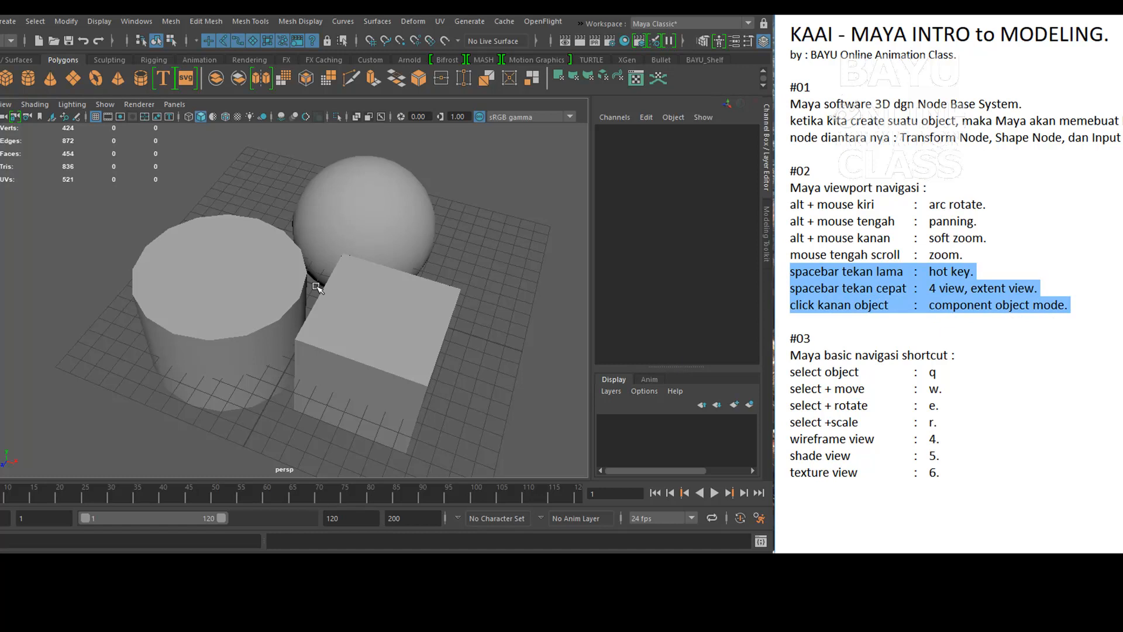
key("Delete")
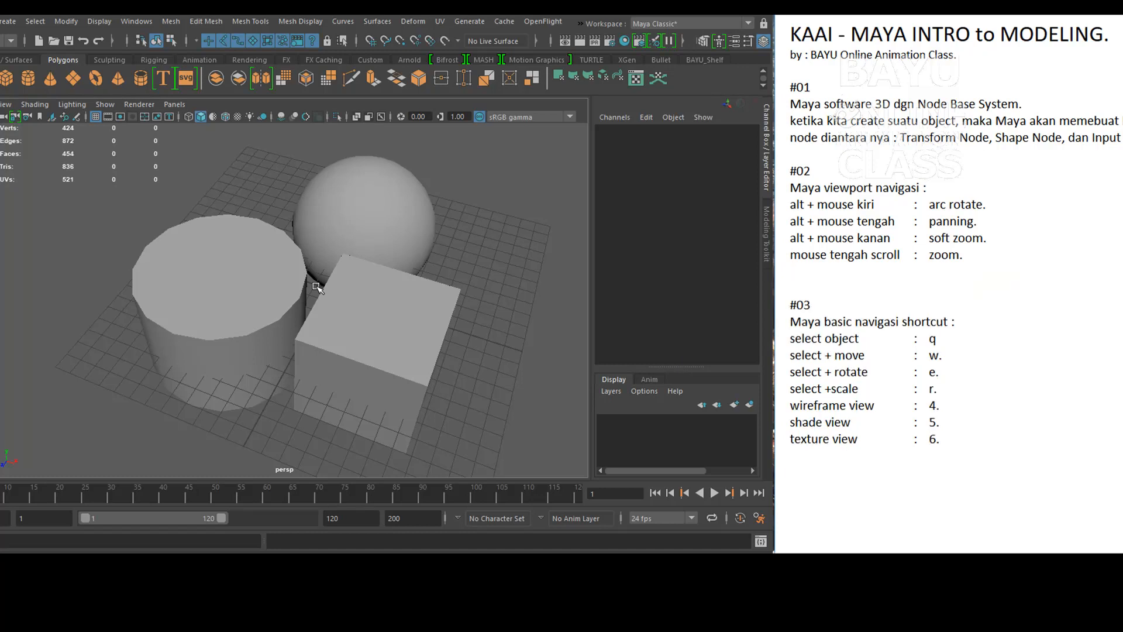
key("ctrl+z")
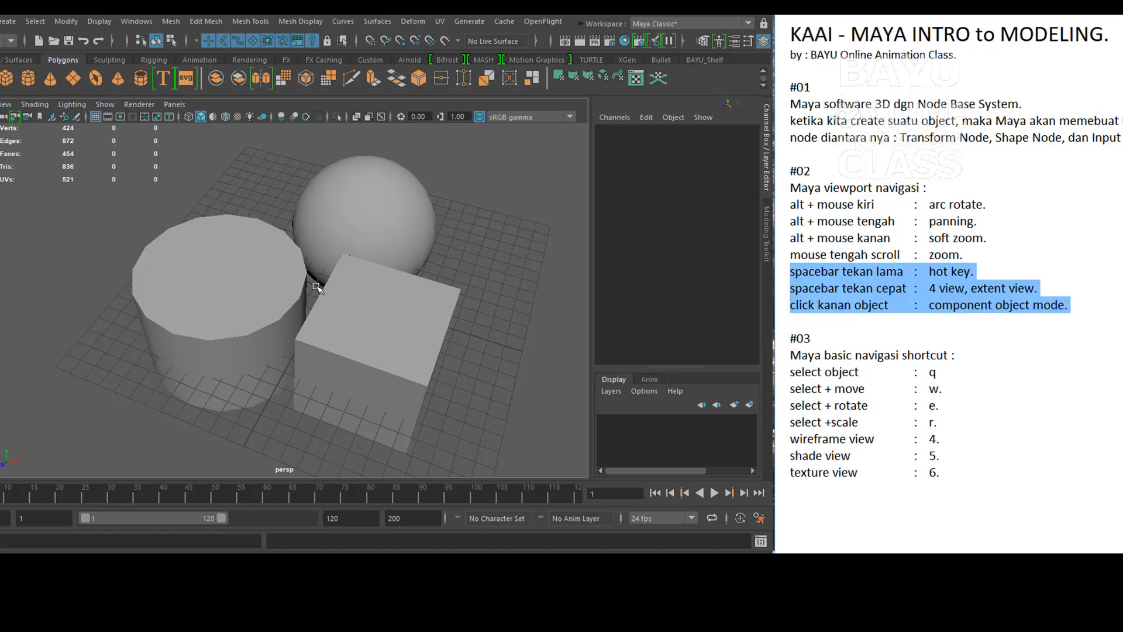
Step: Bring up the hotbox over the perspective view and look through the marking menus of its centre and four surrounding zones
key("space")
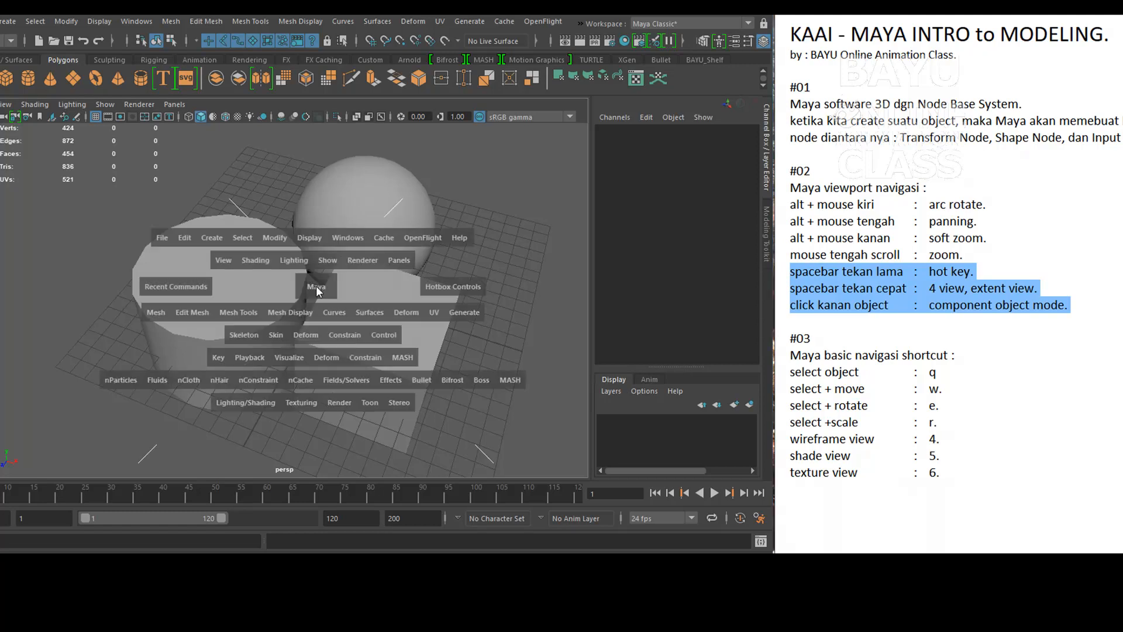
left_click_drag(318, 290, 319, 290)
left_click_drag(331, 177, 332, 178)
left_click_drag(521, 303, 520, 303)
left_click_drag(334, 452, 335, 453)
left_click_drag(75, 324, 52, 324)
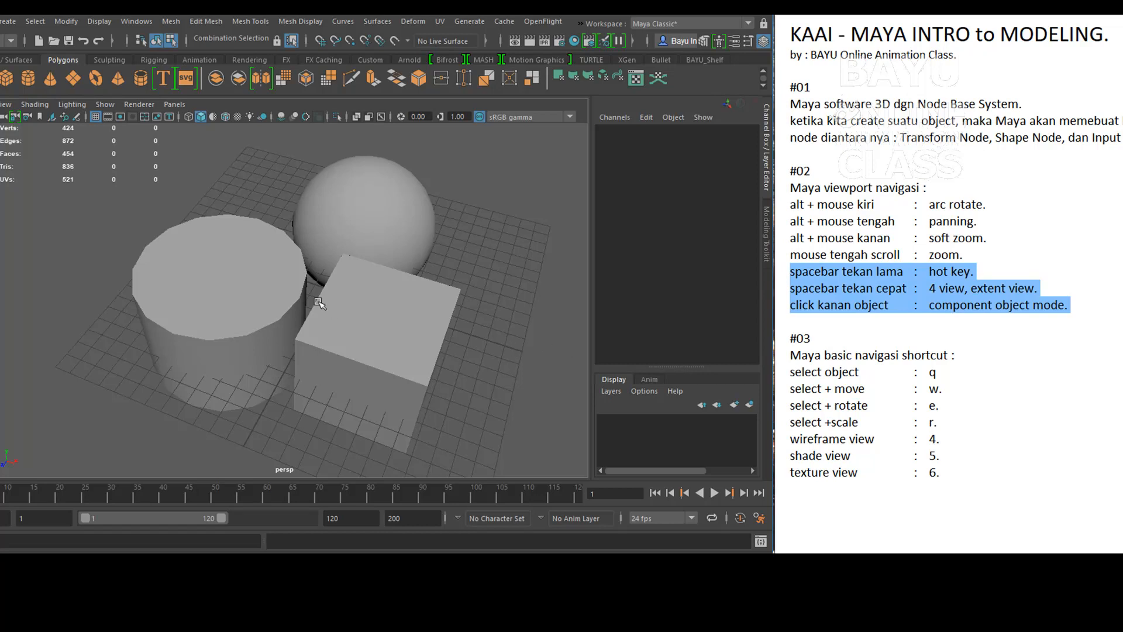
Step: Switch to the four-view layout, view individual views such as side at full size, and return to the full perspective view
key("space")
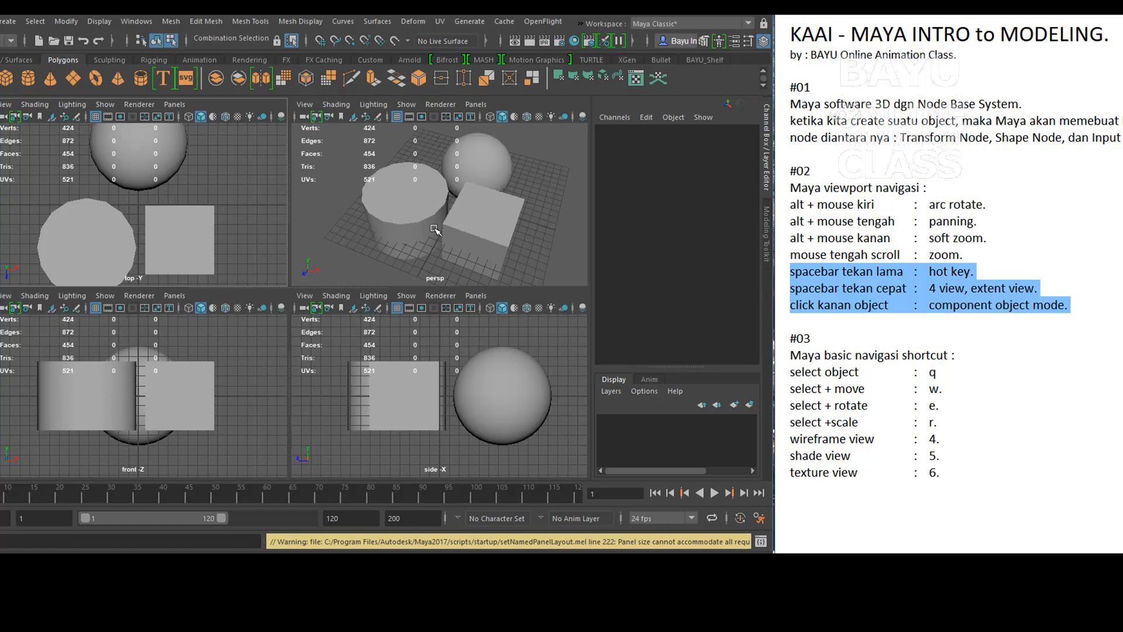
key("space")
key("space")
key("space")
key("space")
key("space")
key("space")
key("space")
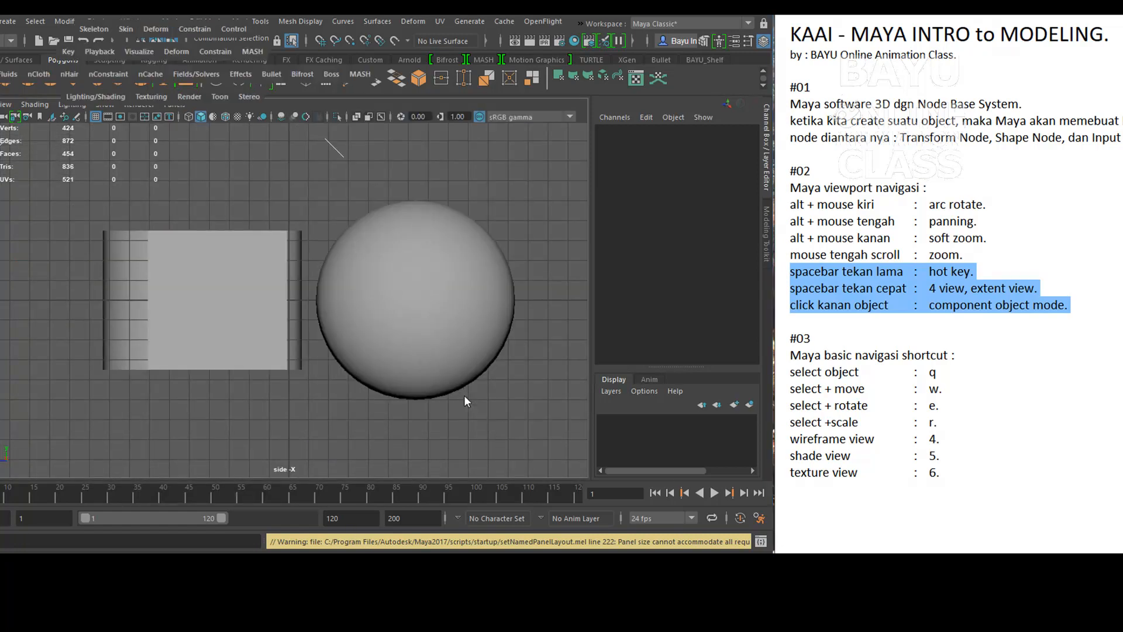
key("space")
key("space")
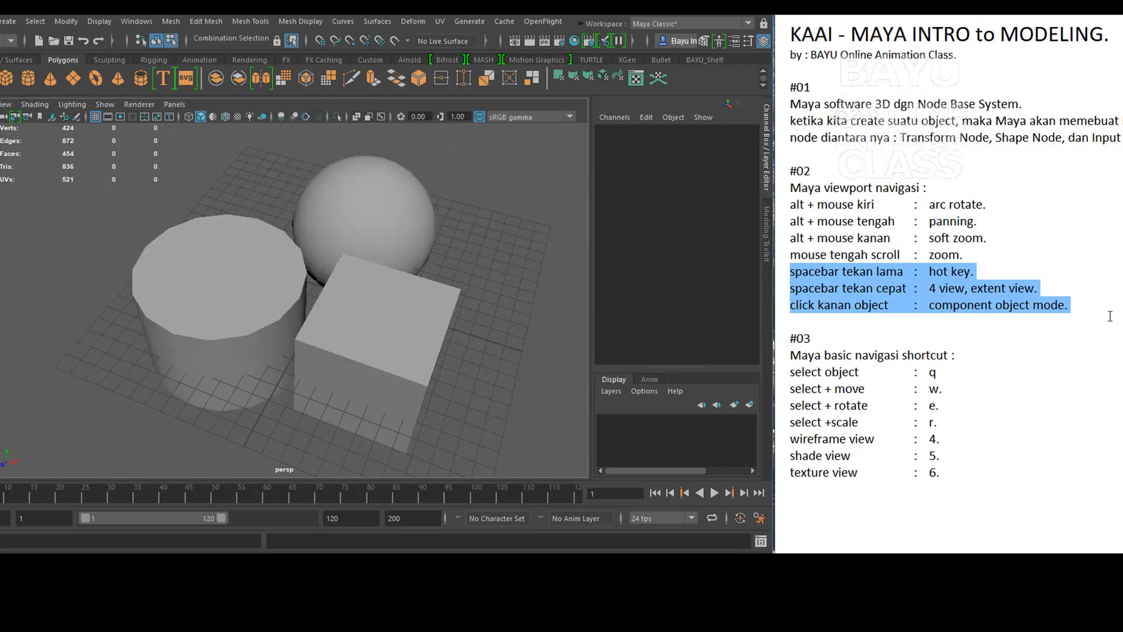
Step: Highlight the "click kanan object" line under #02 in the notes and bring up the component marking menu over the cube
left_click(806, 310)
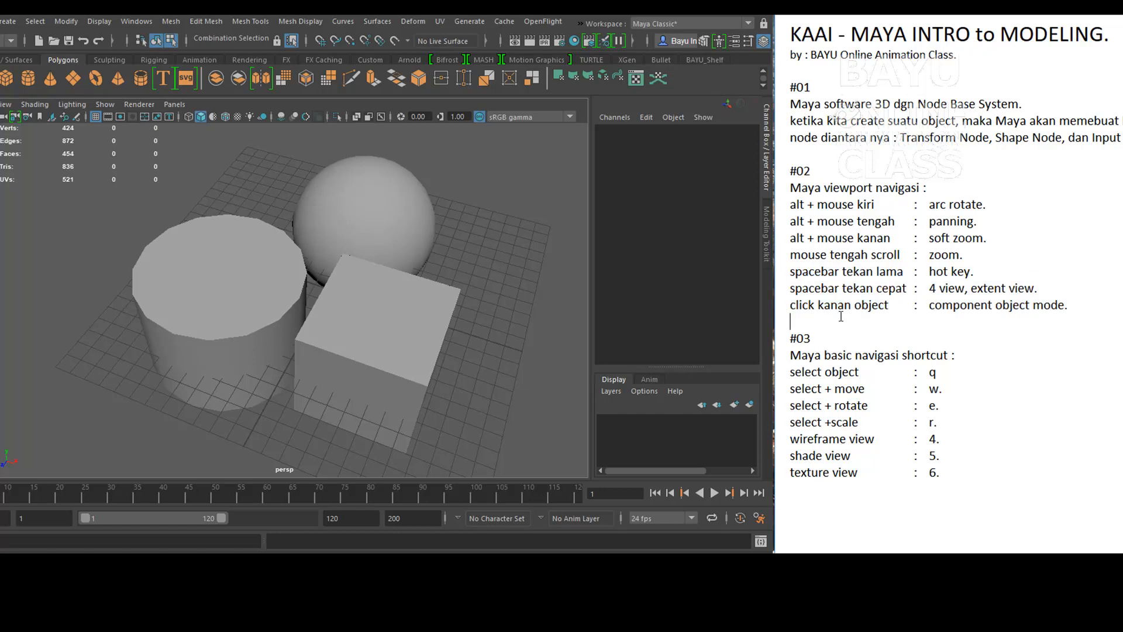
left_click(780, 311)
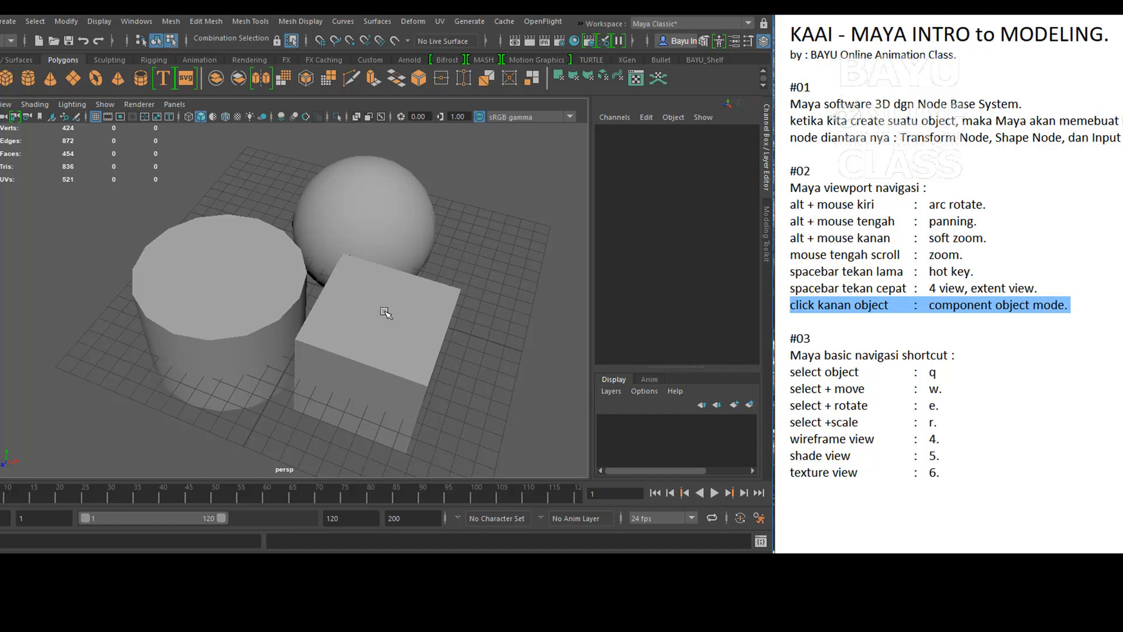
left_click_drag(485, 335, 383, 320)
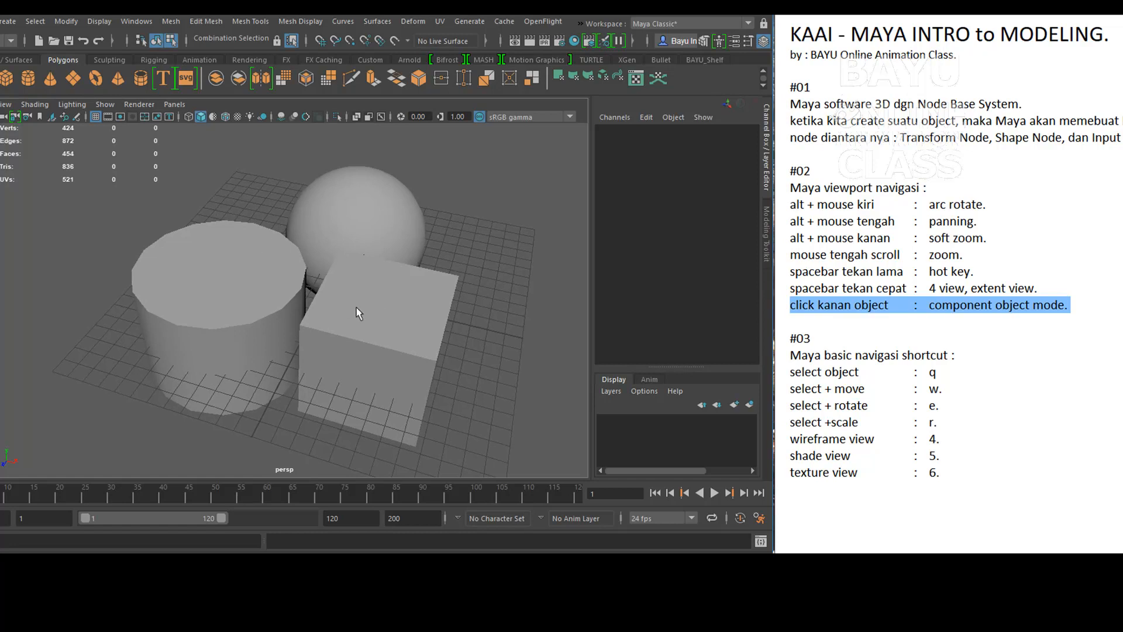
left_click_drag(337, 340, 346, 333, "alt")
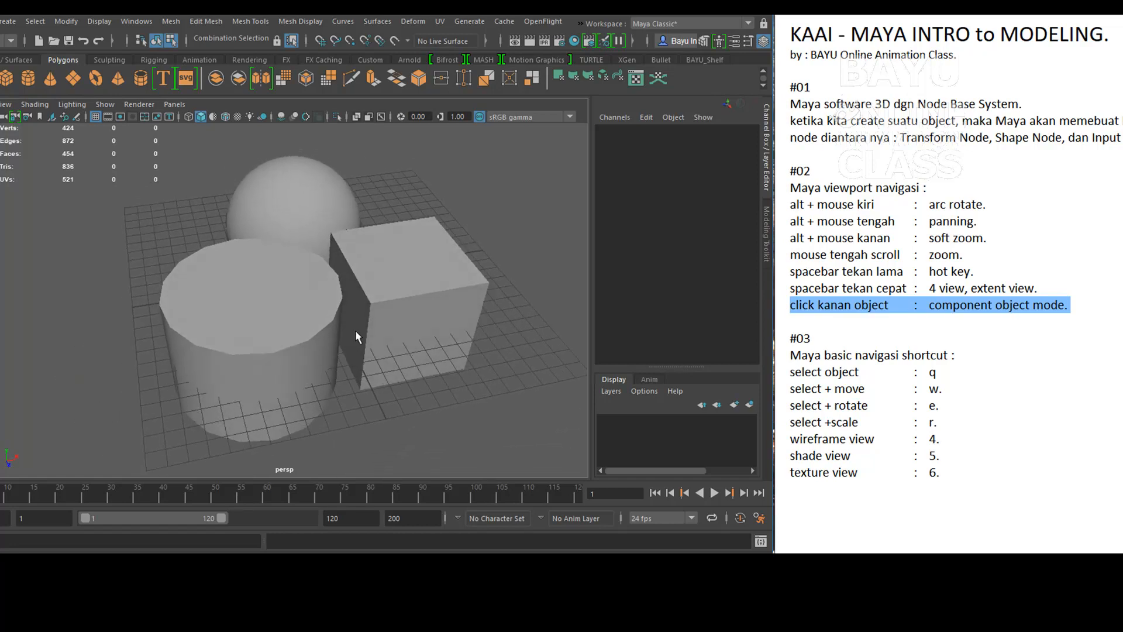
right_click_drag(397, 227, 499, 235)
Step: Switch to object selection mode, pick the cylinder and the sphere in turn, look at the component marking menu, and clear the selection
left_click(156, 40)
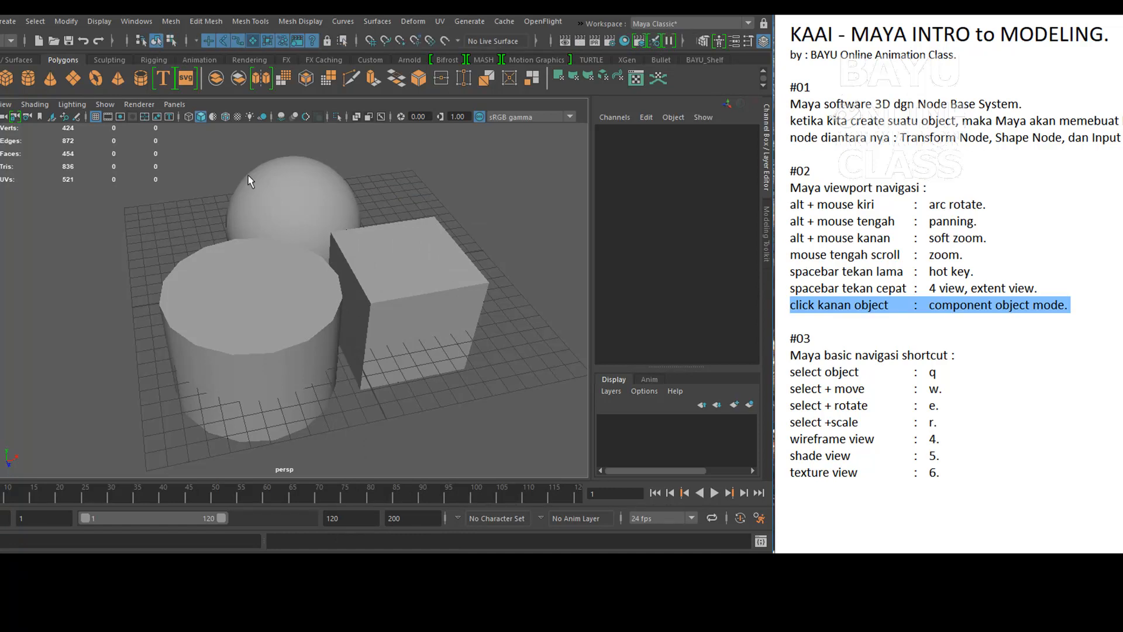
left_click_drag(206, 294, 206, 295)
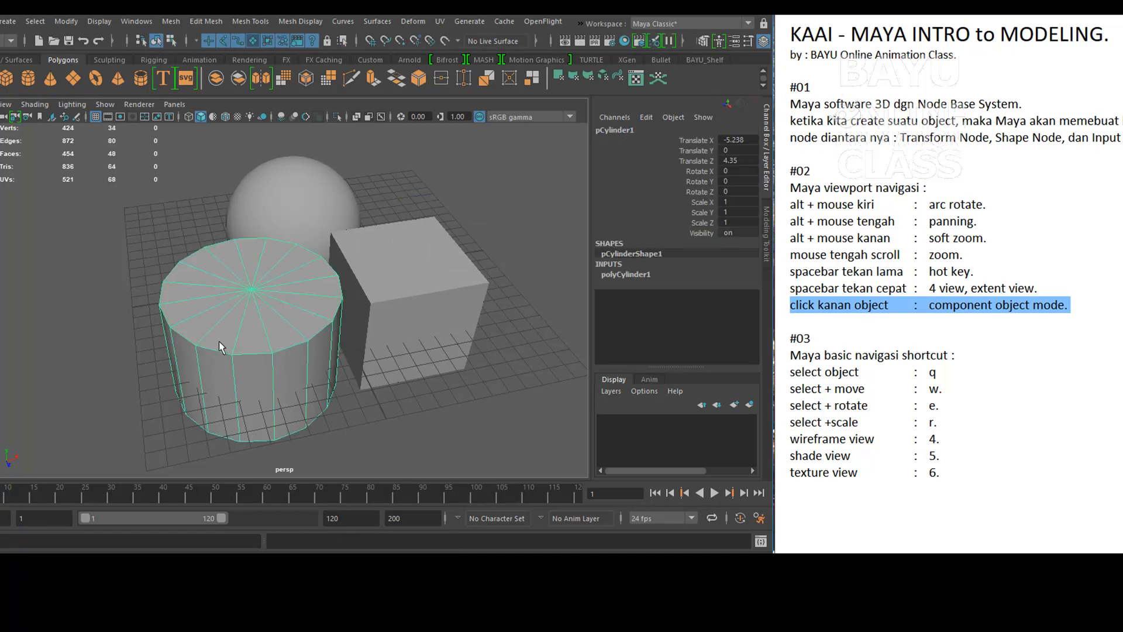
right_click_drag(227, 291, 298, 209)
left_click(296, 206)
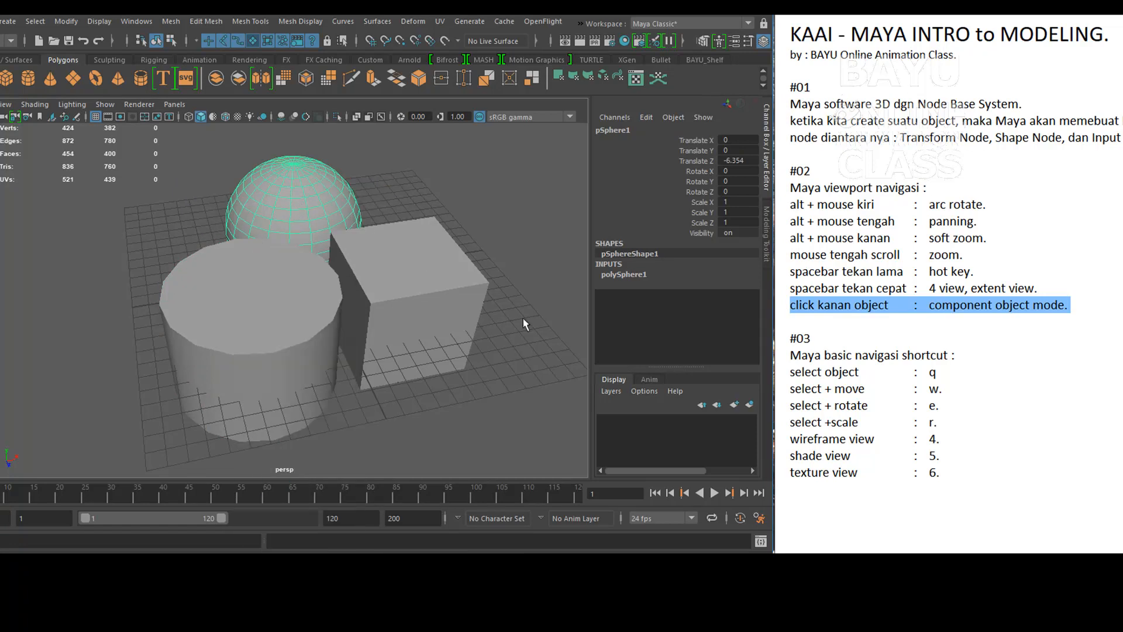
left_click(524, 314)
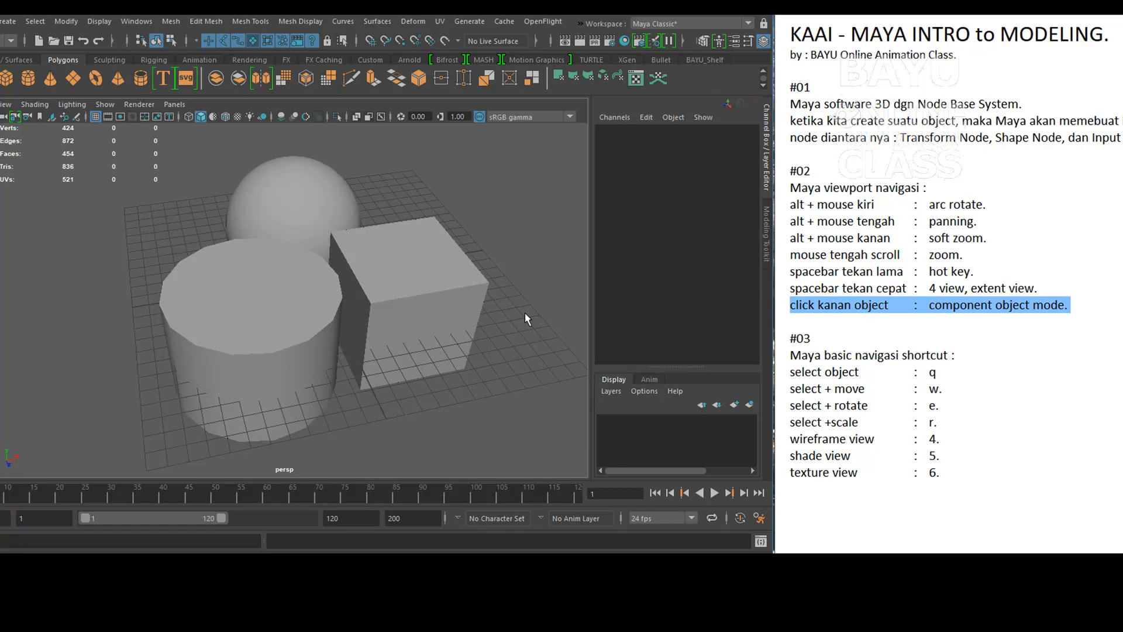
Step: Highlight the four lines from "select object" to "select +scale" under #03 in the notes
left_click(782, 345)
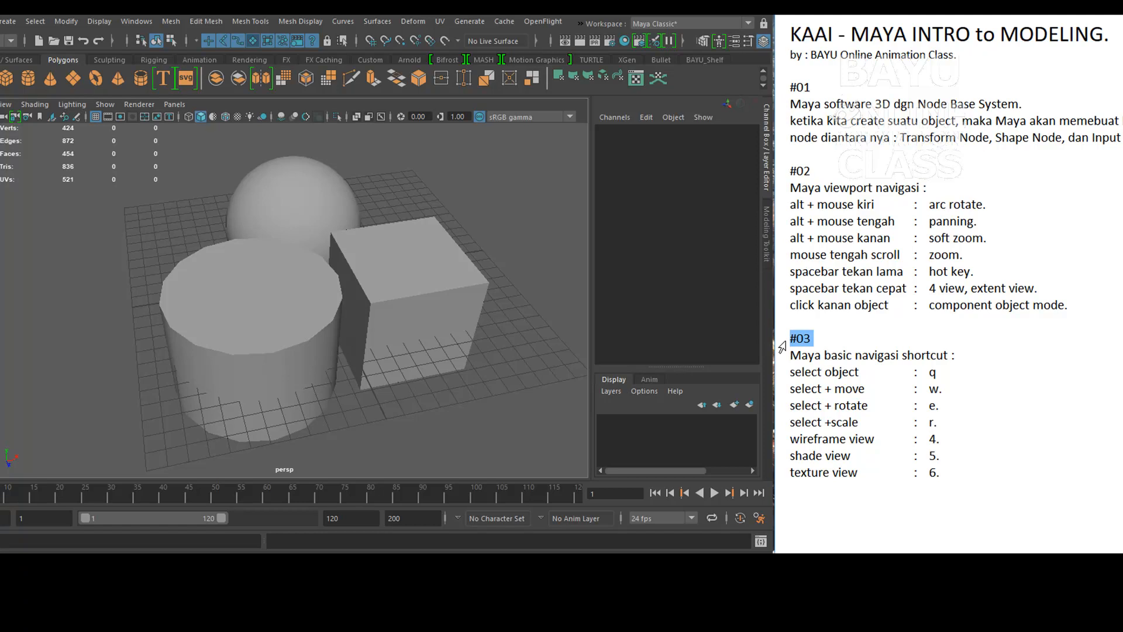
left_click(784, 381)
left_click_drag(784, 381, 786, 424)
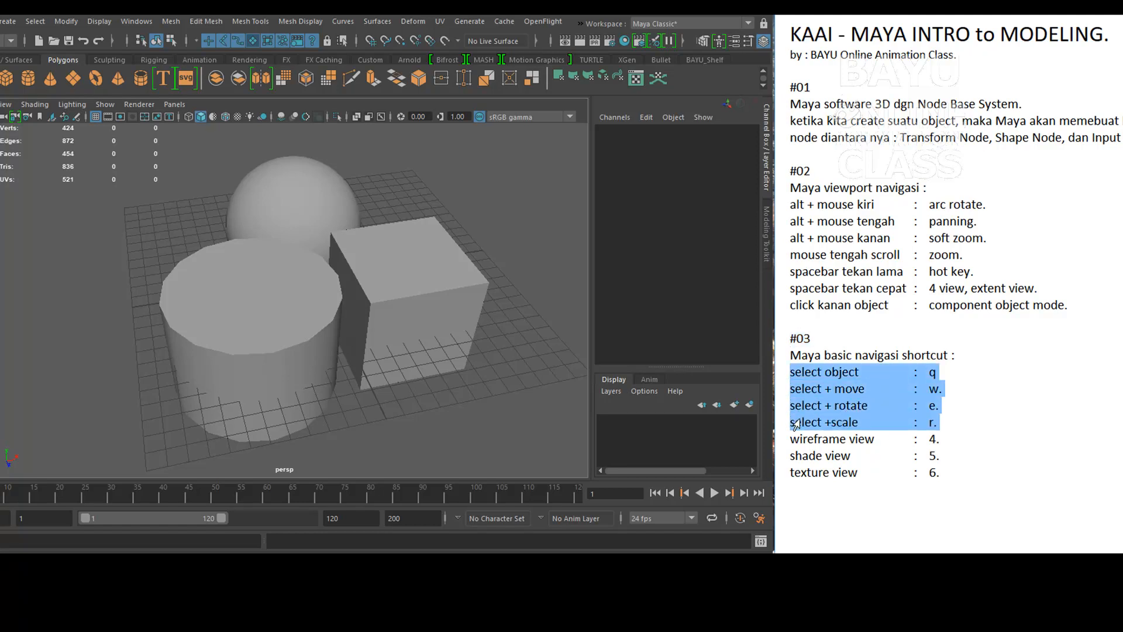
Step: Select the sphere, show its move, rotate and scale manipulators in turn, return to the Select tool and deselect it
left_click_drag(326, 339, 290, 211, "alt")
left_click(291, 207)
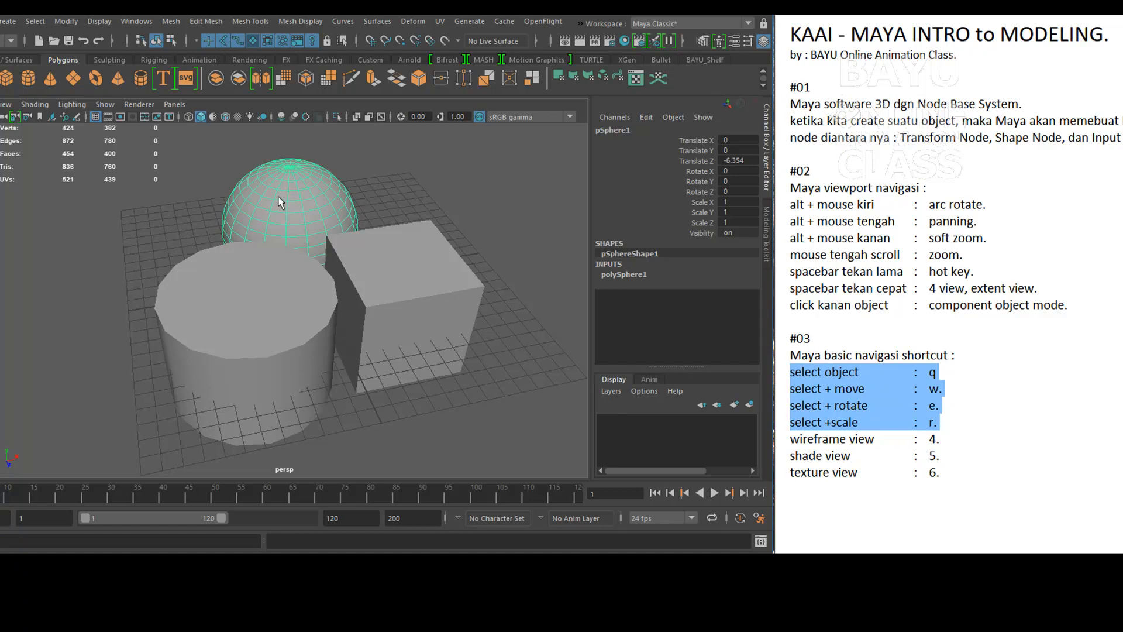
key("w")
key("e")
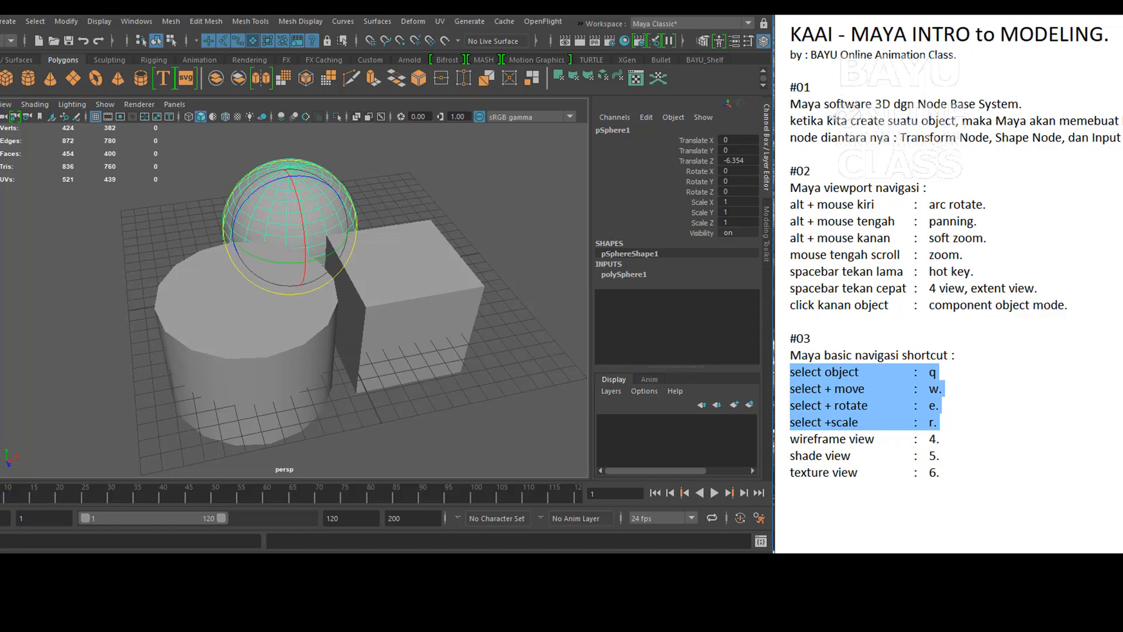
key("w")
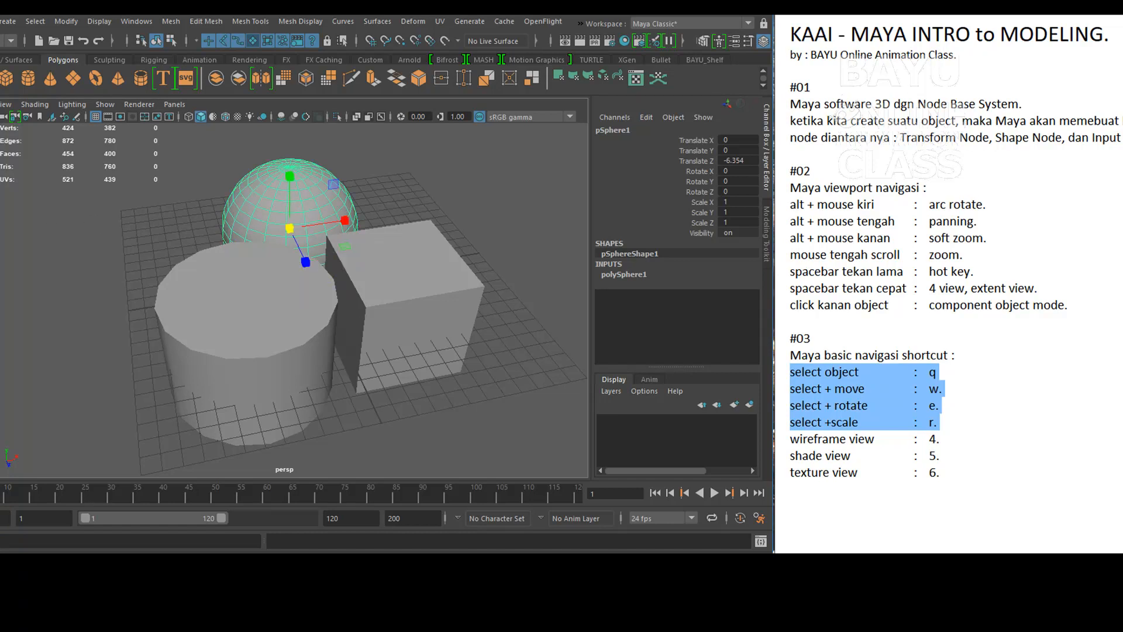
key("q")
left_click(117, 234)
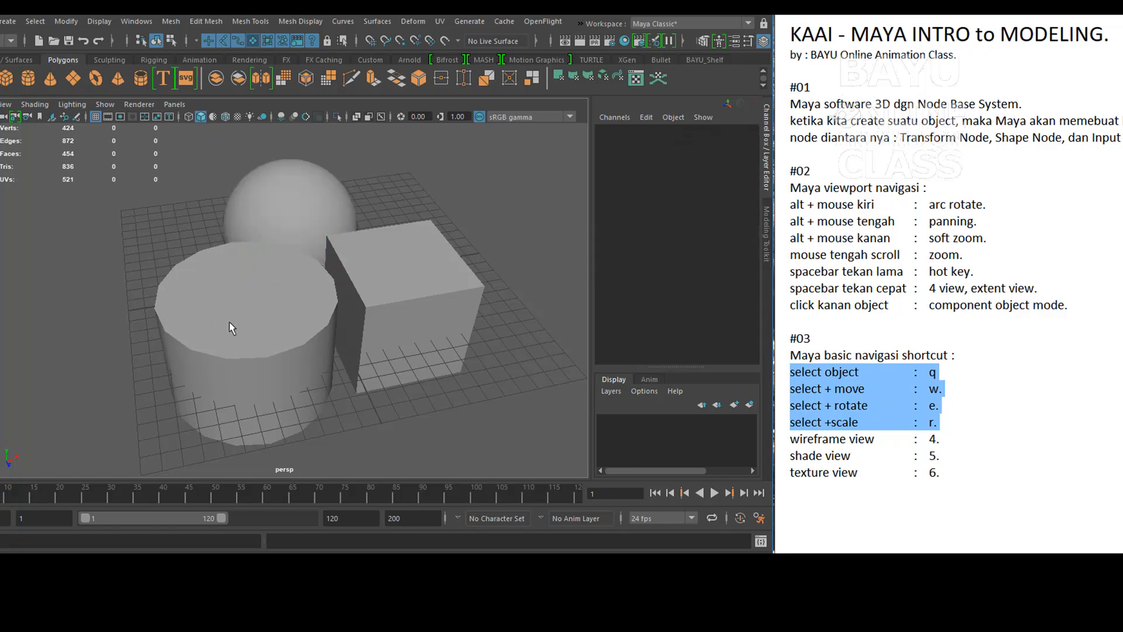
Step: Select the cylinder and cycle through its move, rotate and scale manipulators
left_click(230, 322)
key("w")
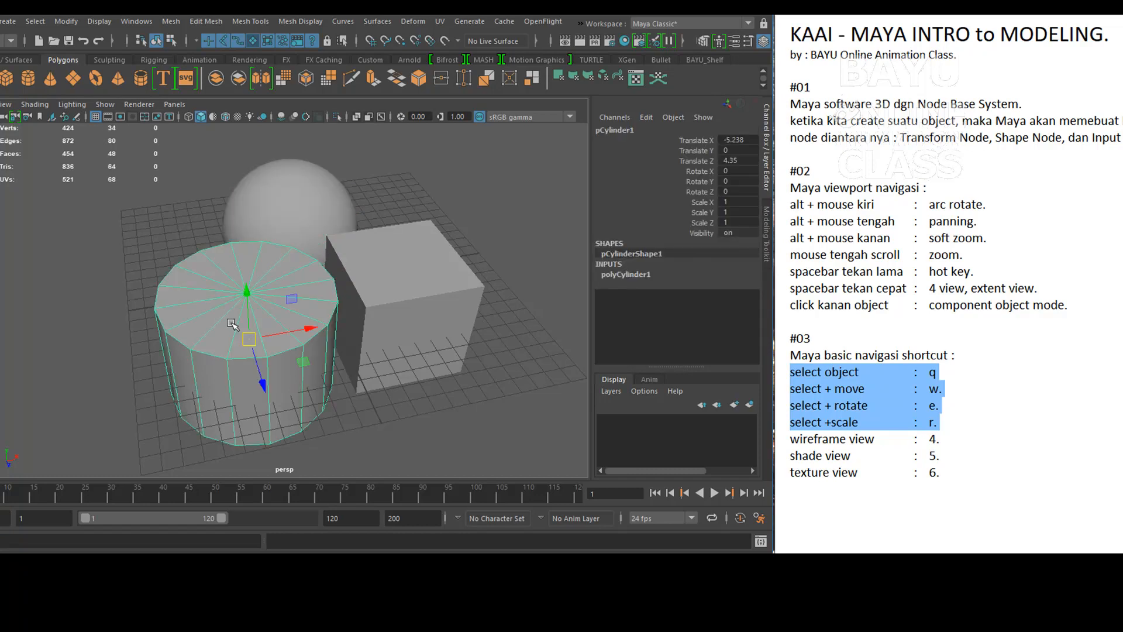
key("e")
key("r")
Step: Select the cube, cycle through its move, rotate and scale manipulators, and clear the selection
left_click(429, 309)
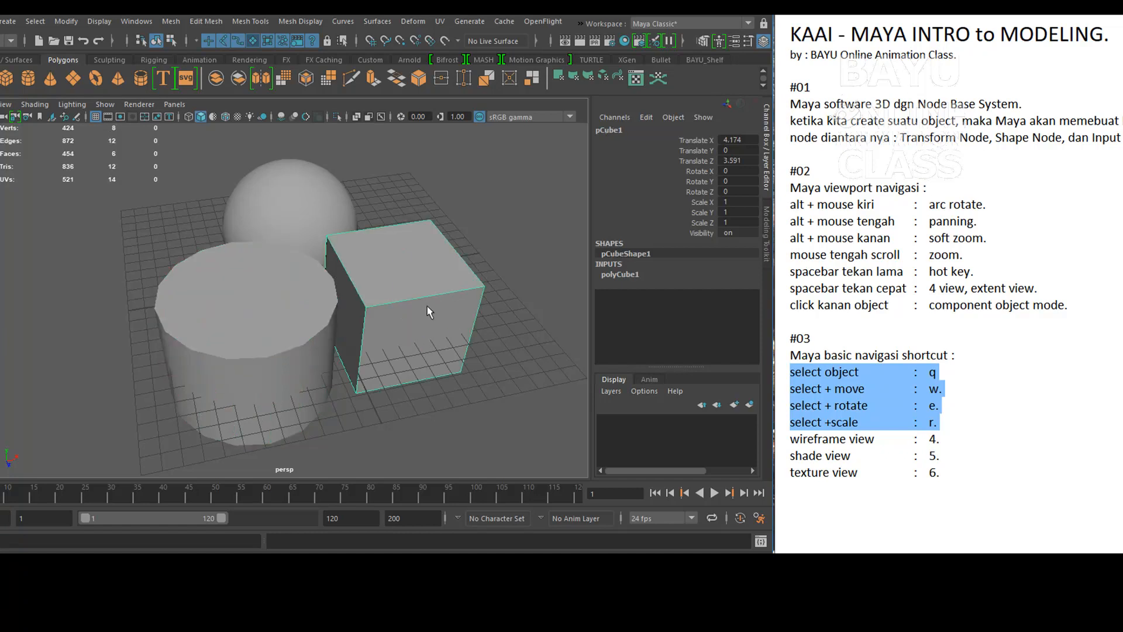
key("w")
key("e")
key("r")
left_click(485, 417)
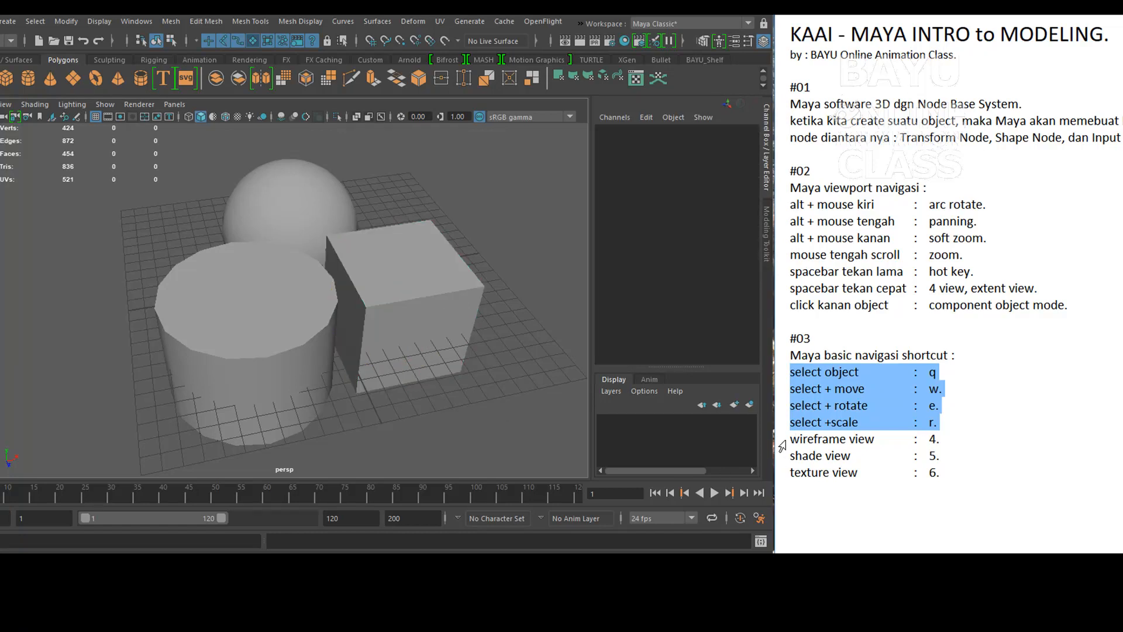
Step: Highlight the wireframe, shade and texture view lines under #03 in the notes and undo their accidental replacement with "4"
left_click_drag(785, 442, 805, 499)
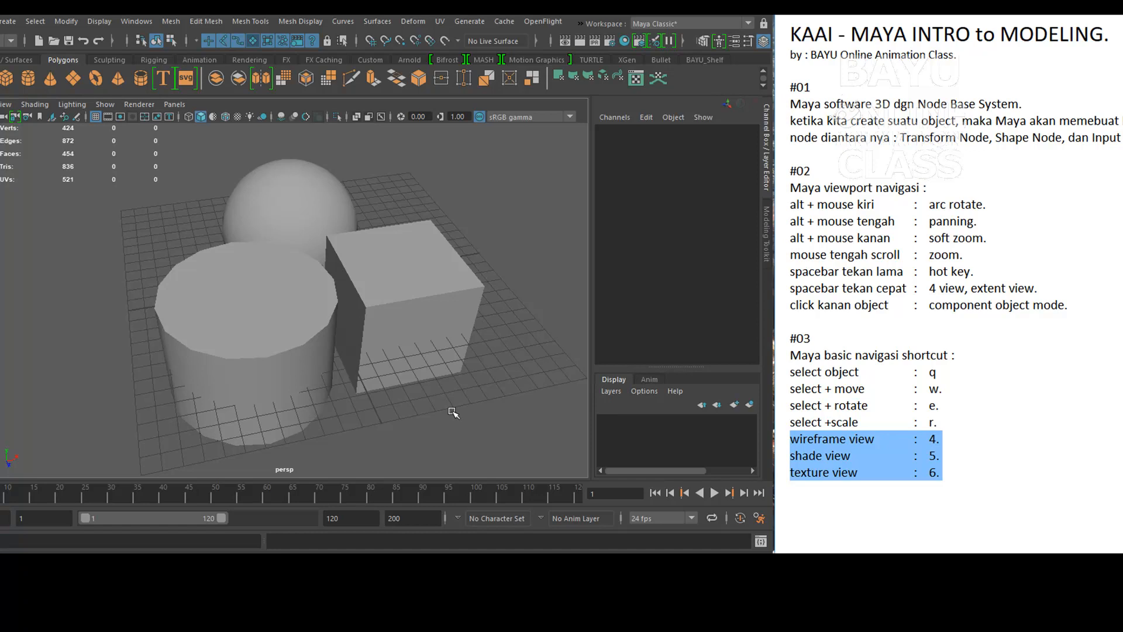
type("4")
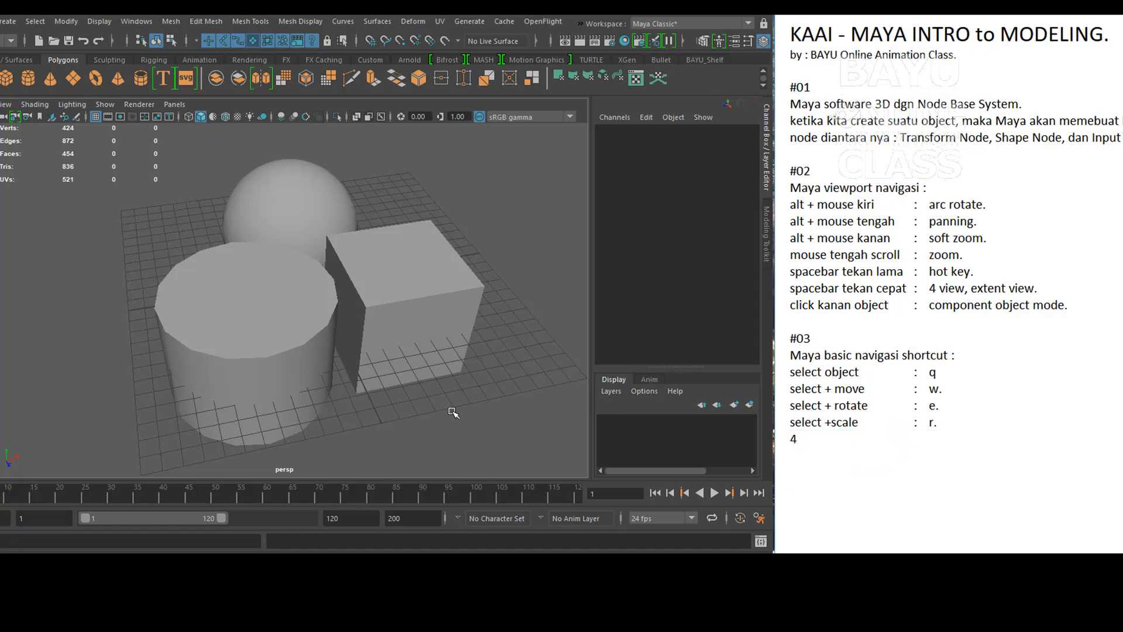
key("ctrl+z")
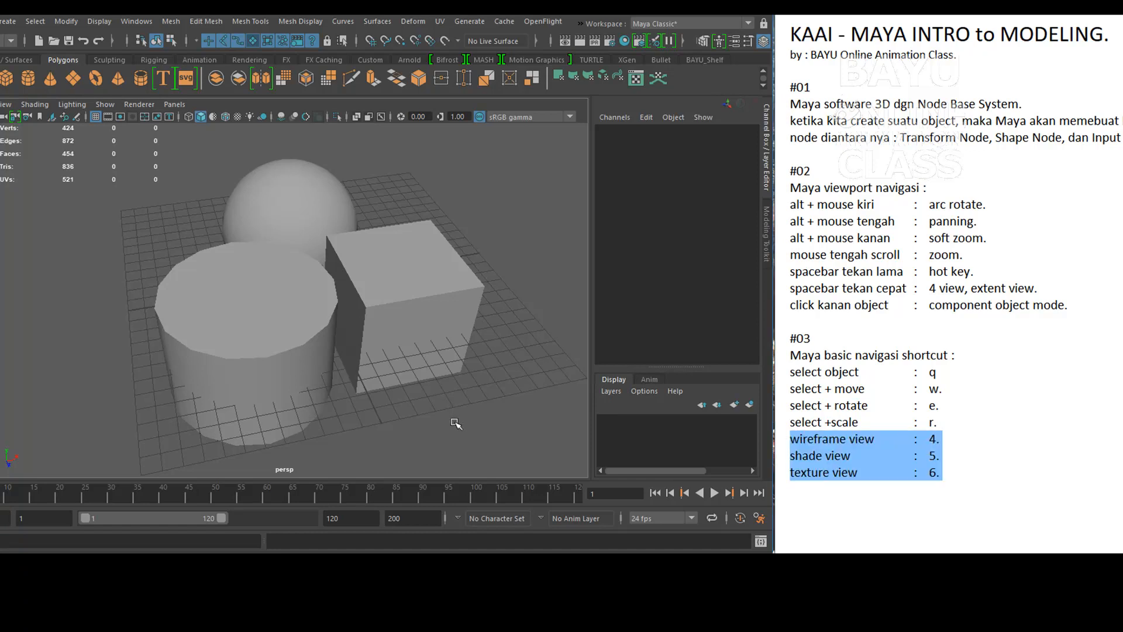
Step: Cycle the perspective view through the wireframe, shaded and textured display modes
key("4")
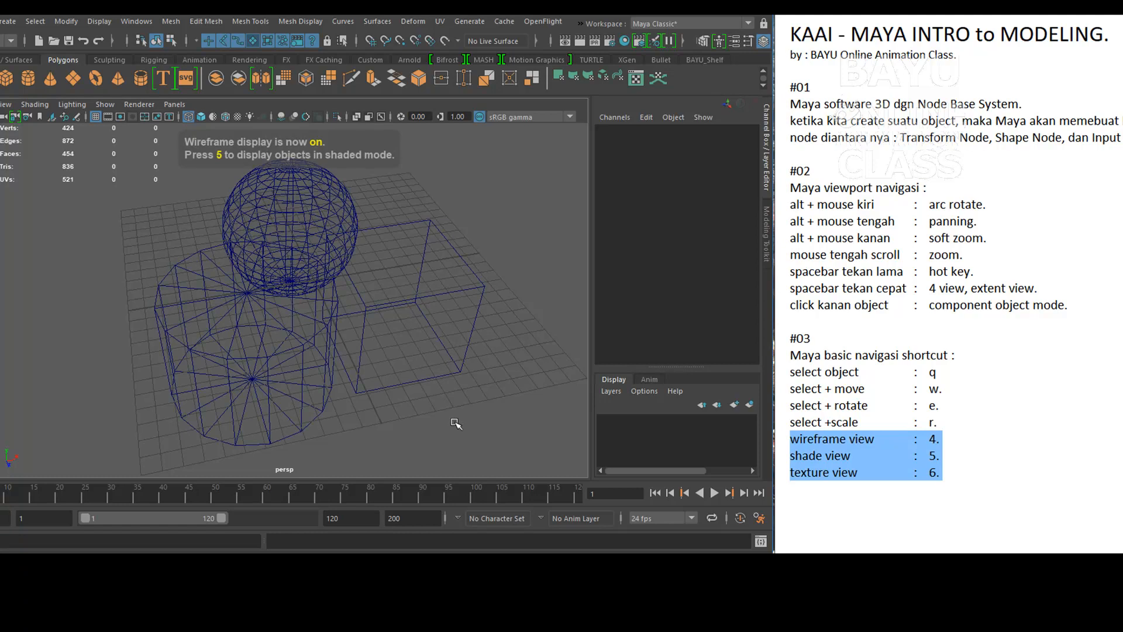
key("5")
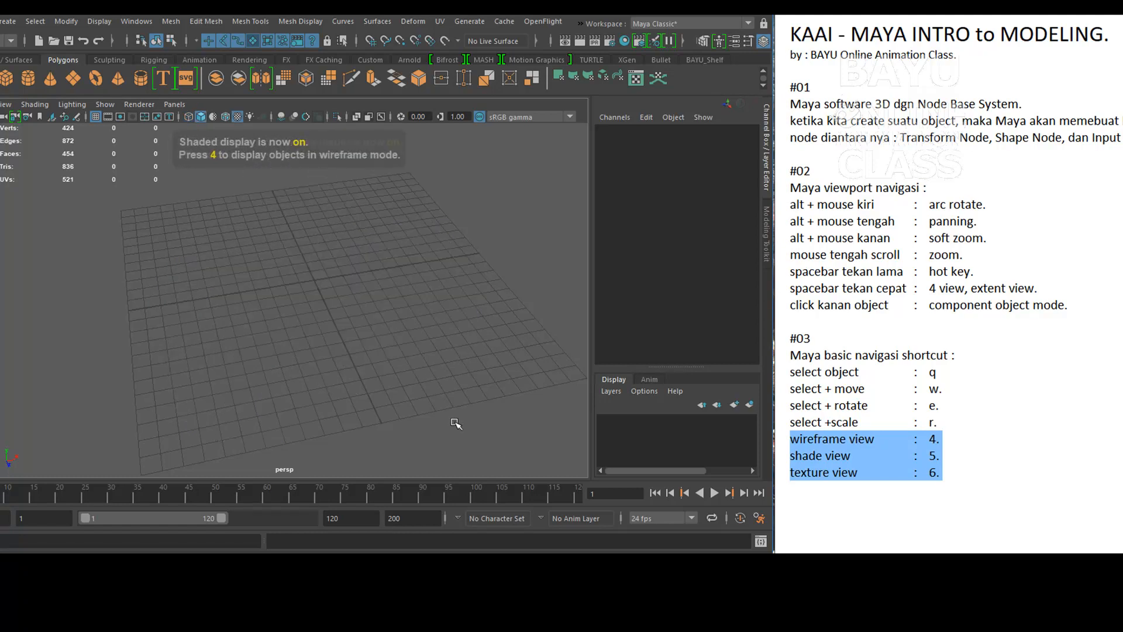
key("6")
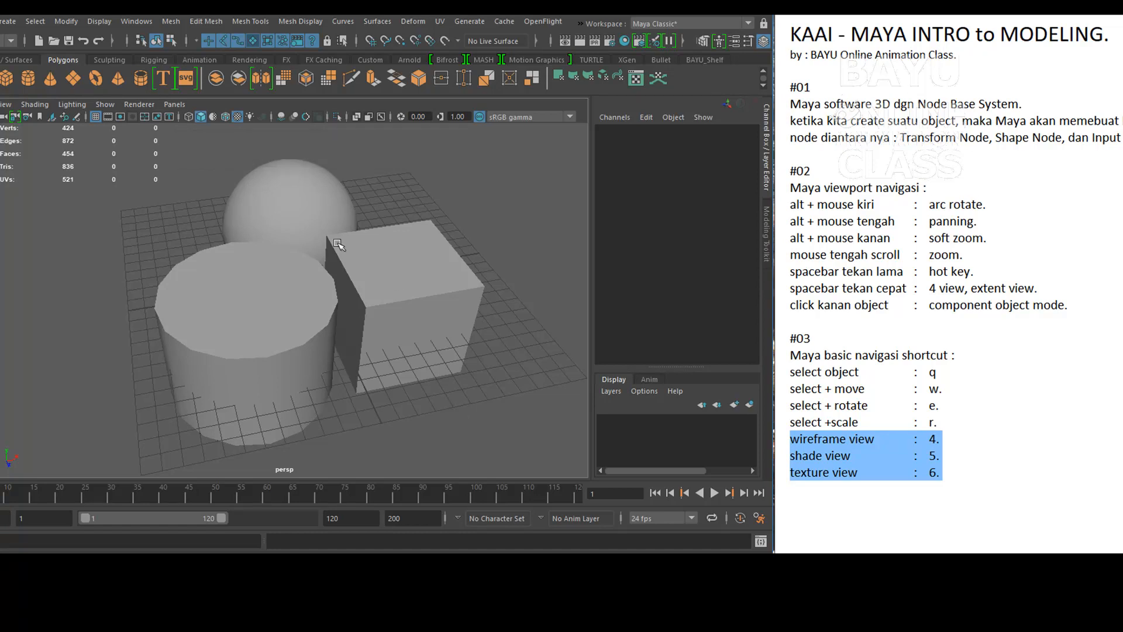
Step: Switch the perspective view to wireframe and back to smooth shading, and turn on wireframe on shaded
left_click(187, 116)
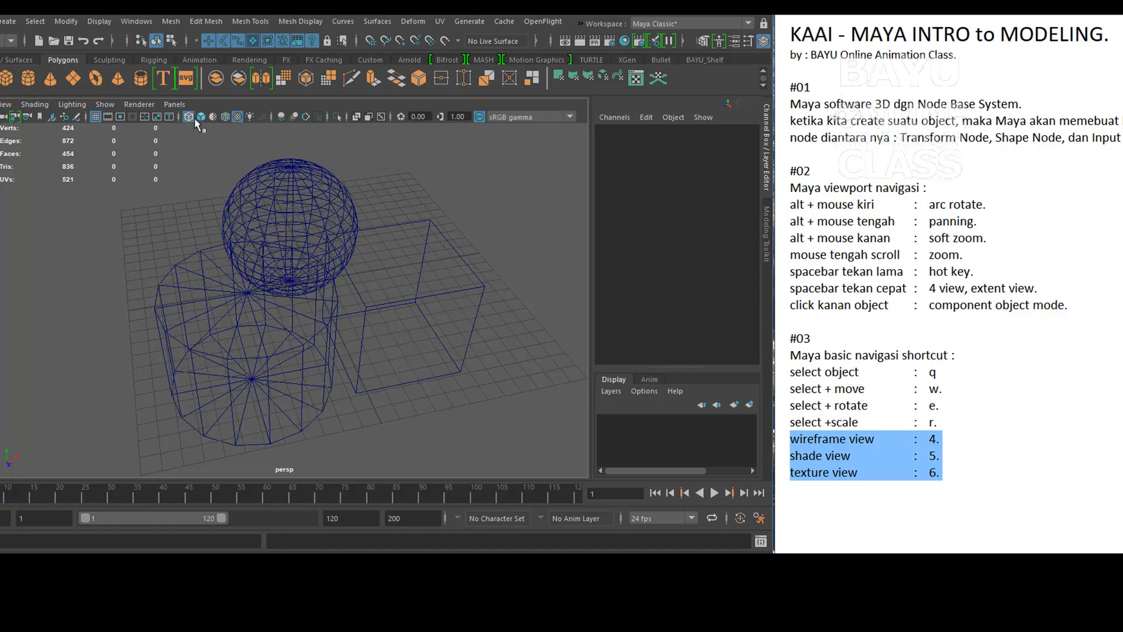
left_click(200, 116)
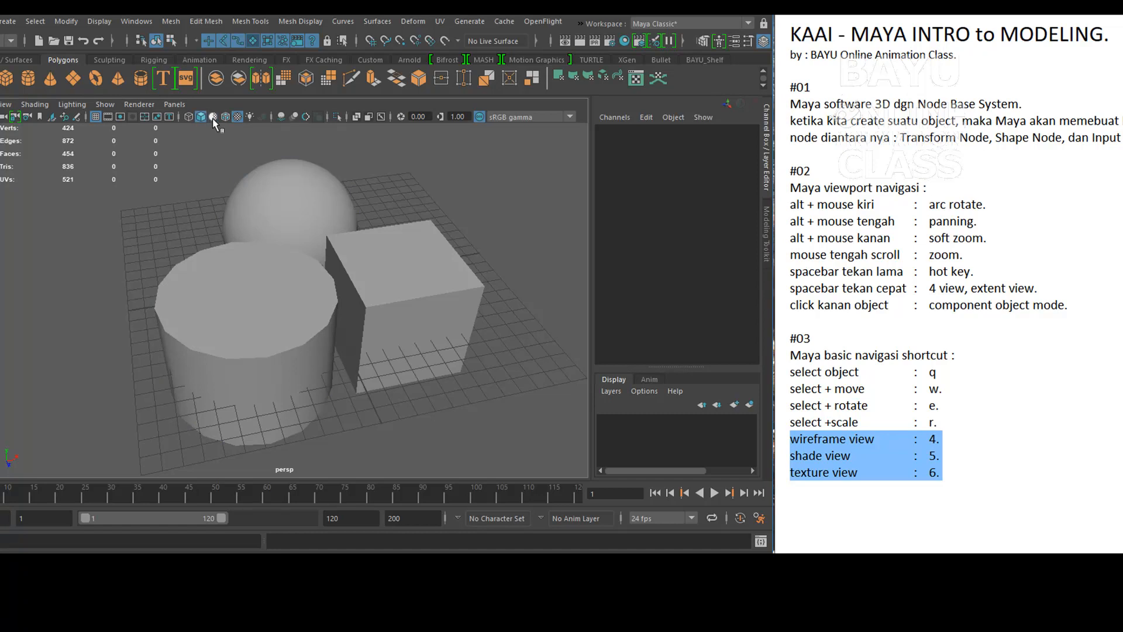
left_click(225, 117)
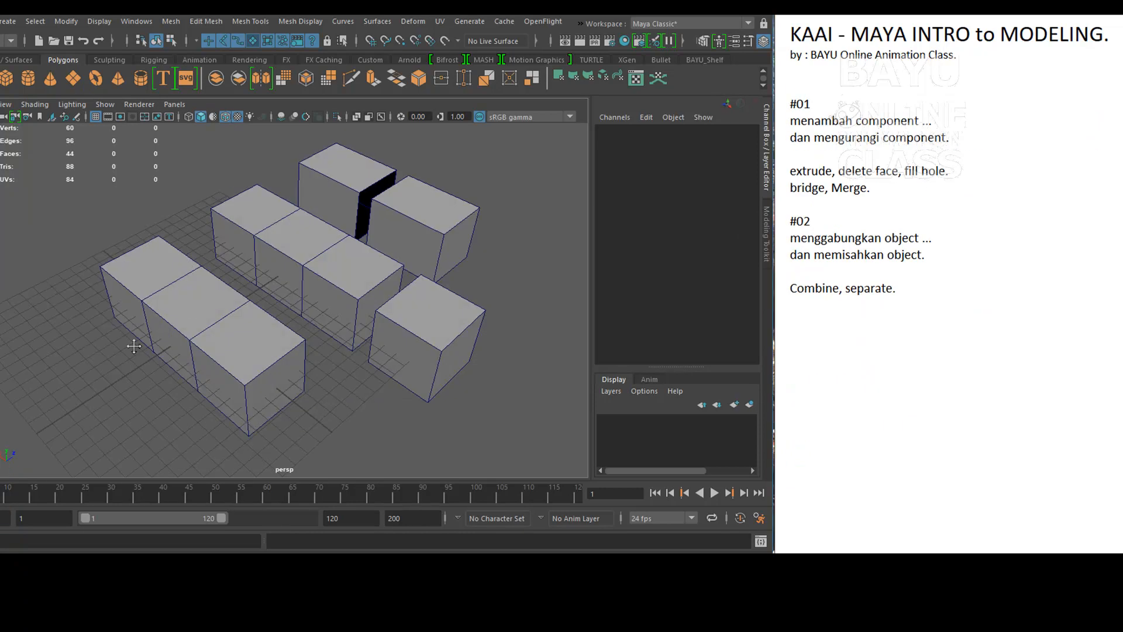
Step: Extrude the long-side face of the end segment on the front three-segment block with a Local Translate Z of 5
mouse_move(131, 346)
left_mouse_down("alt")
mouse_move(146, 334)
mouse_move(150, 344)
mouse_move(133, 336)
left_mouse_up("alt")
left_click(153, 309)
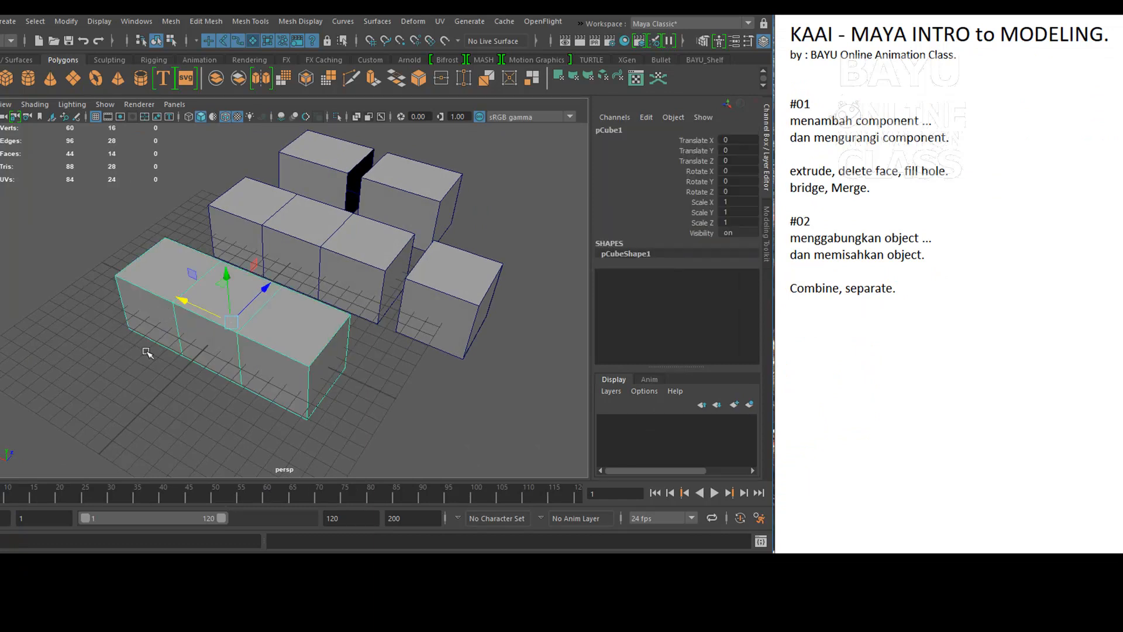
right_click_drag(138, 303, 142, 269)
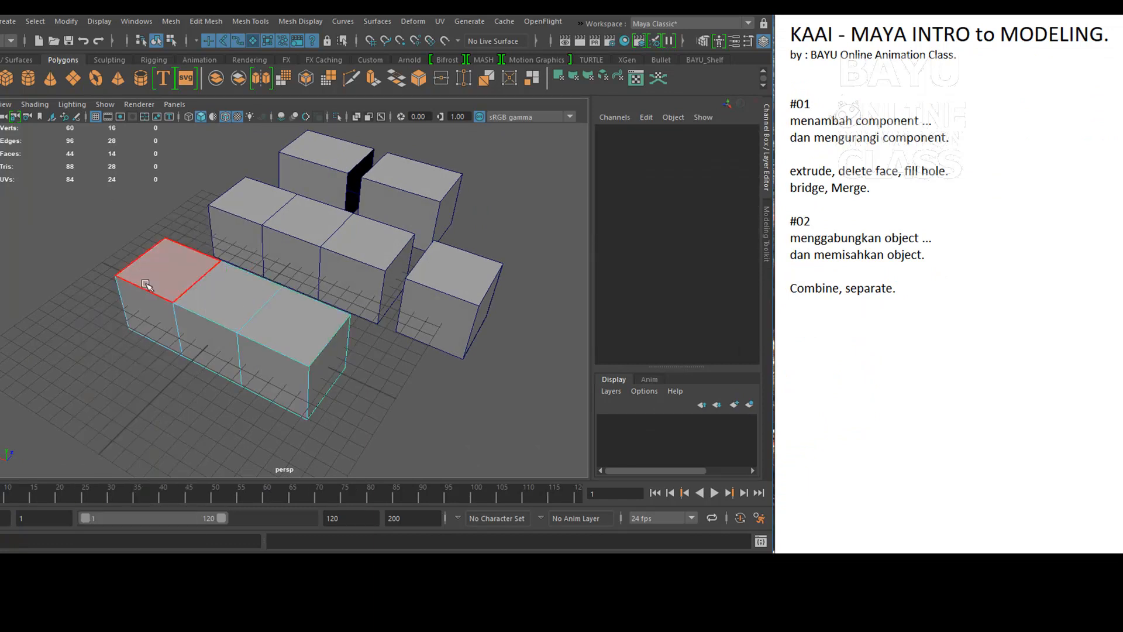
left_click(144, 308)
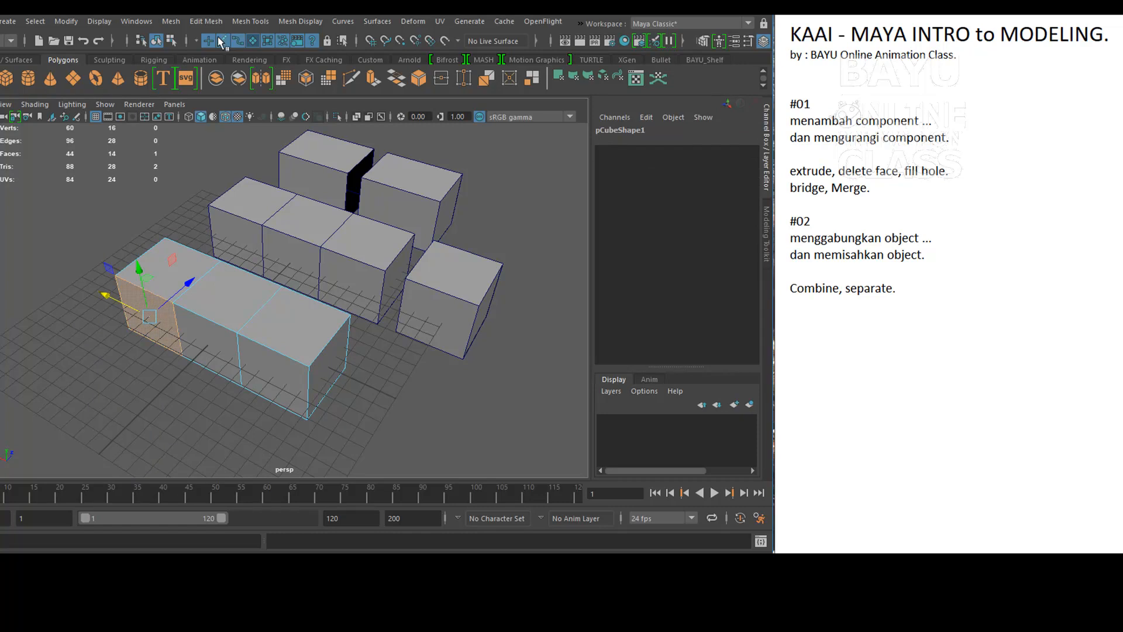
left_click(205, 21)
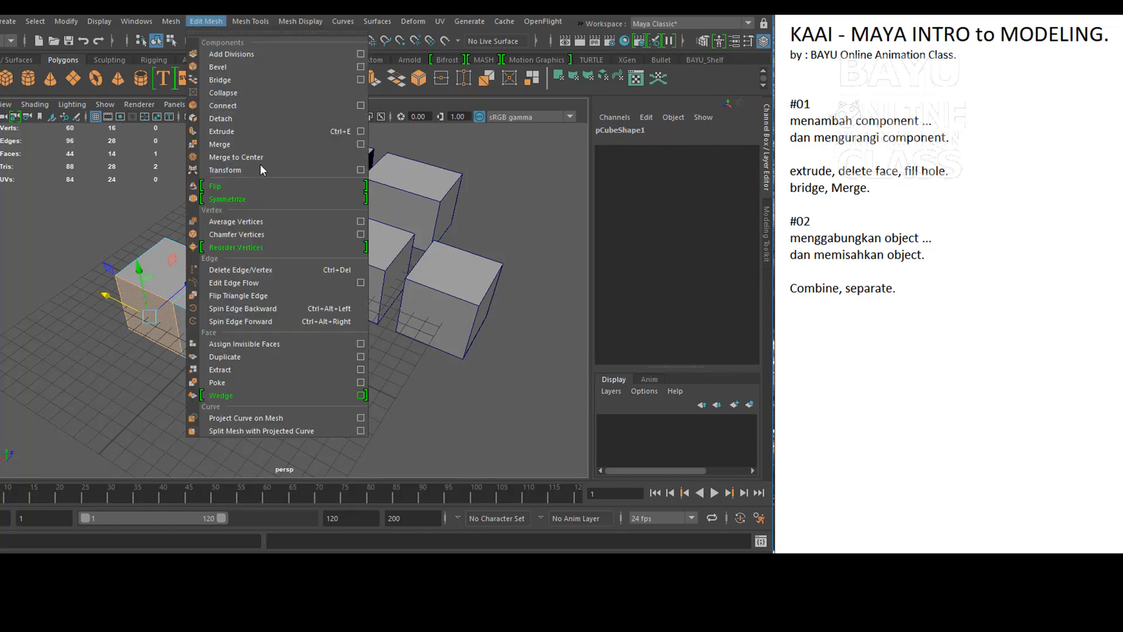
left_click(331, 131)
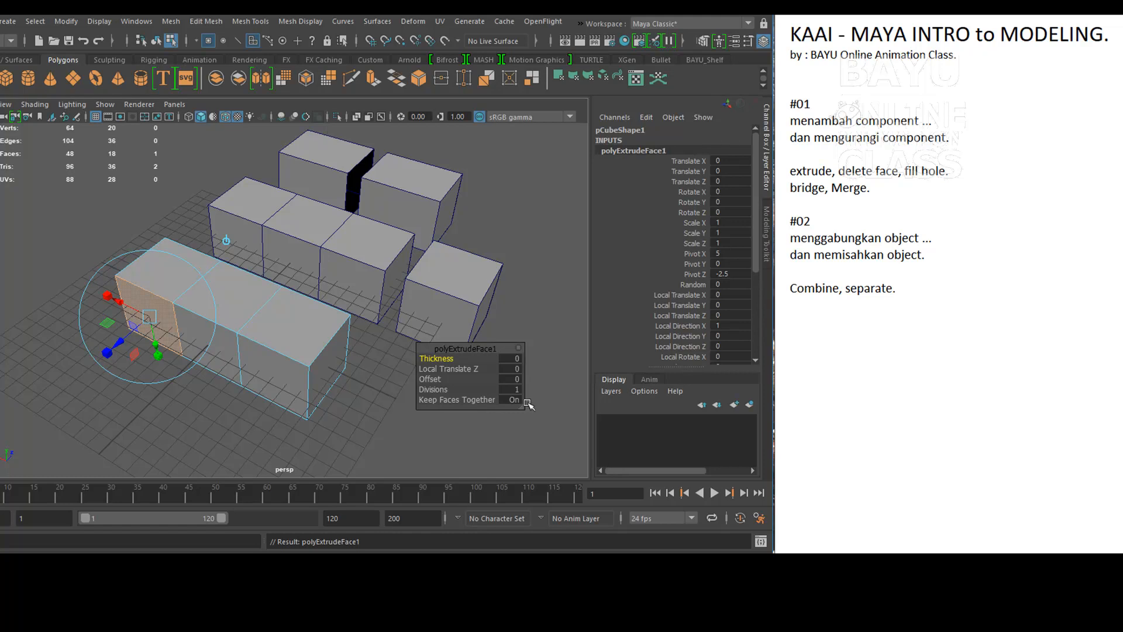
left_click(509, 369)
type("5")
key("Tab")
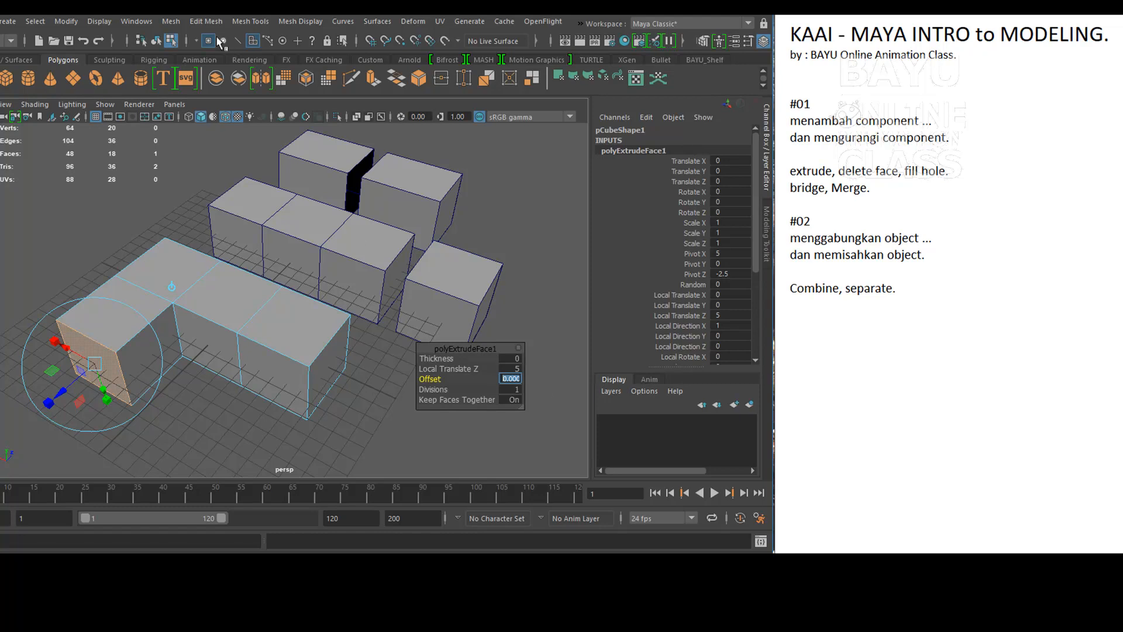
Step: Extrude the selected end face of the L-shaped mesh again with a Local Translate Z of 5
left_click(198, 21)
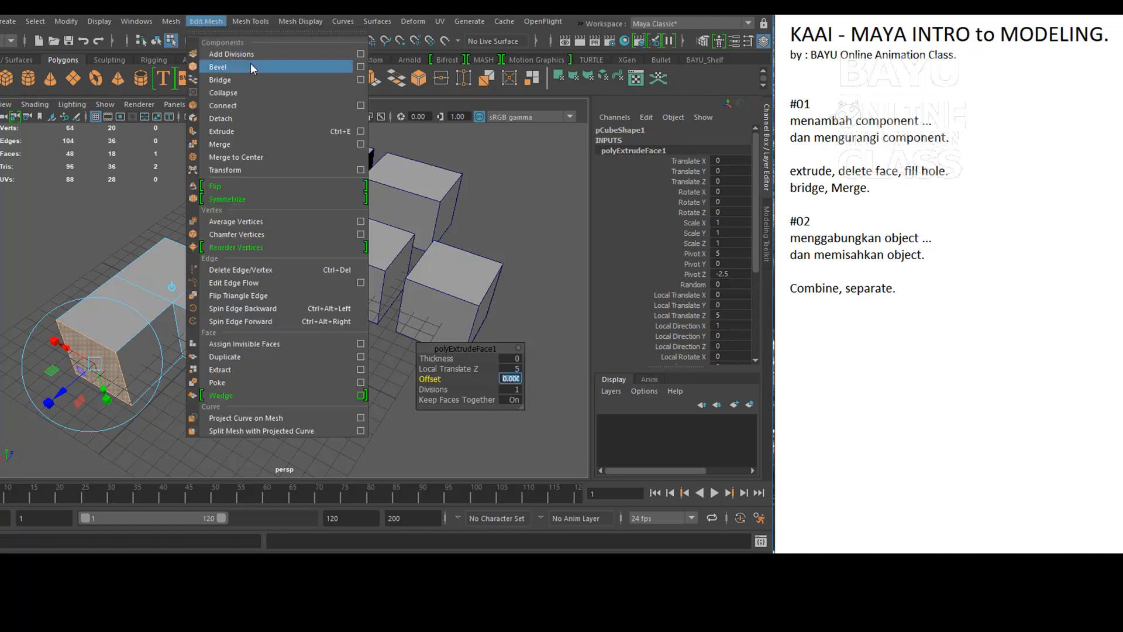
left_click(247, 132)
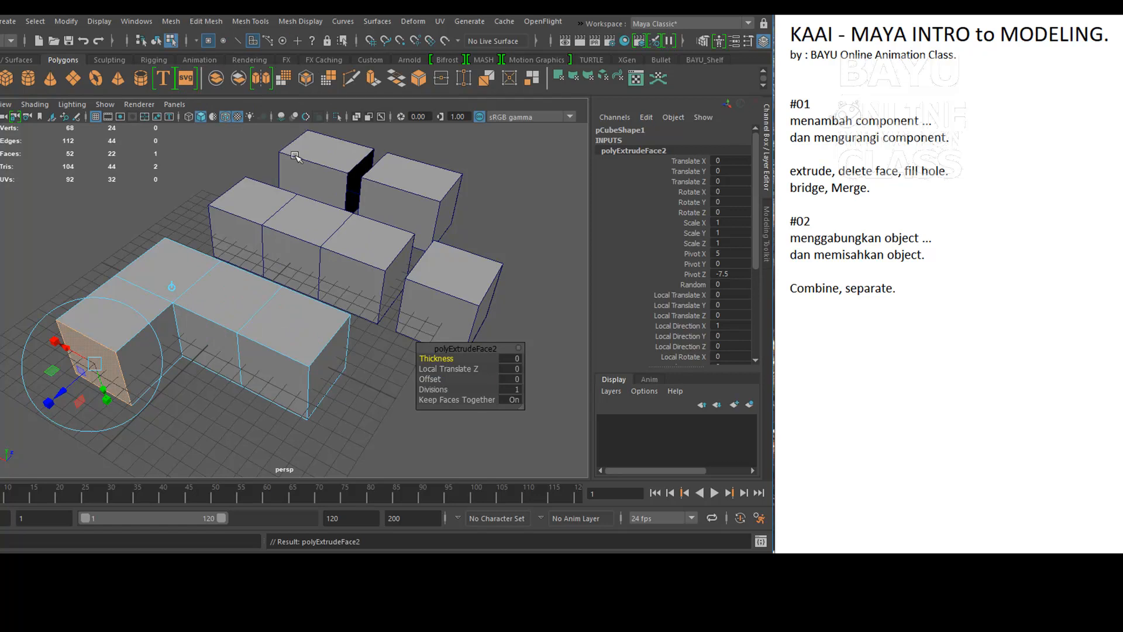
left_click(512, 368)
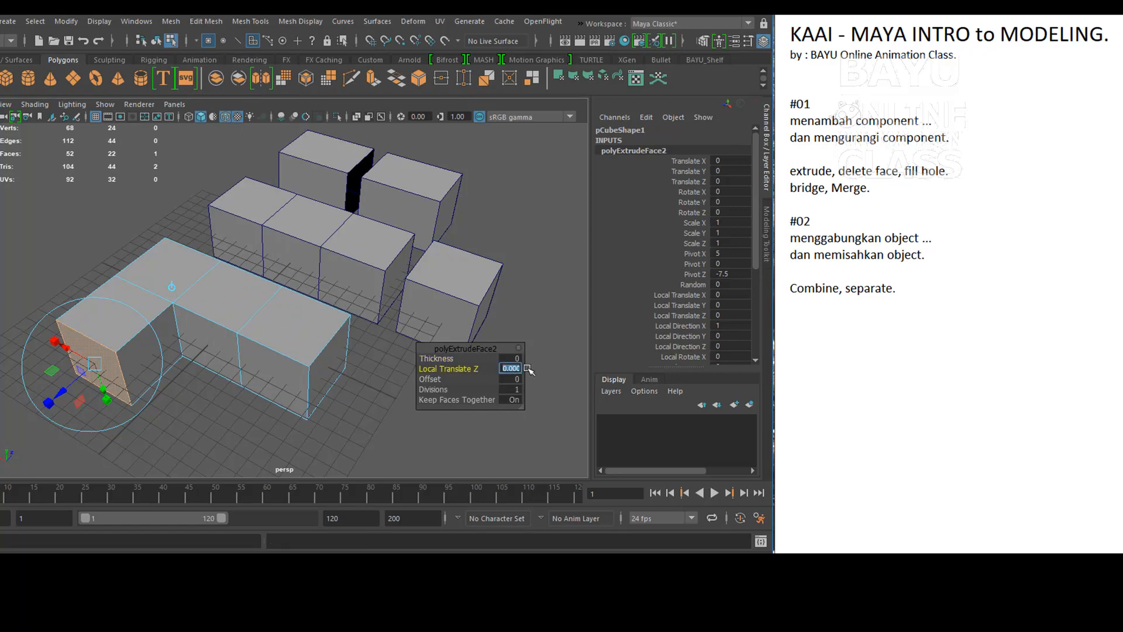
type("5")
key("Return")
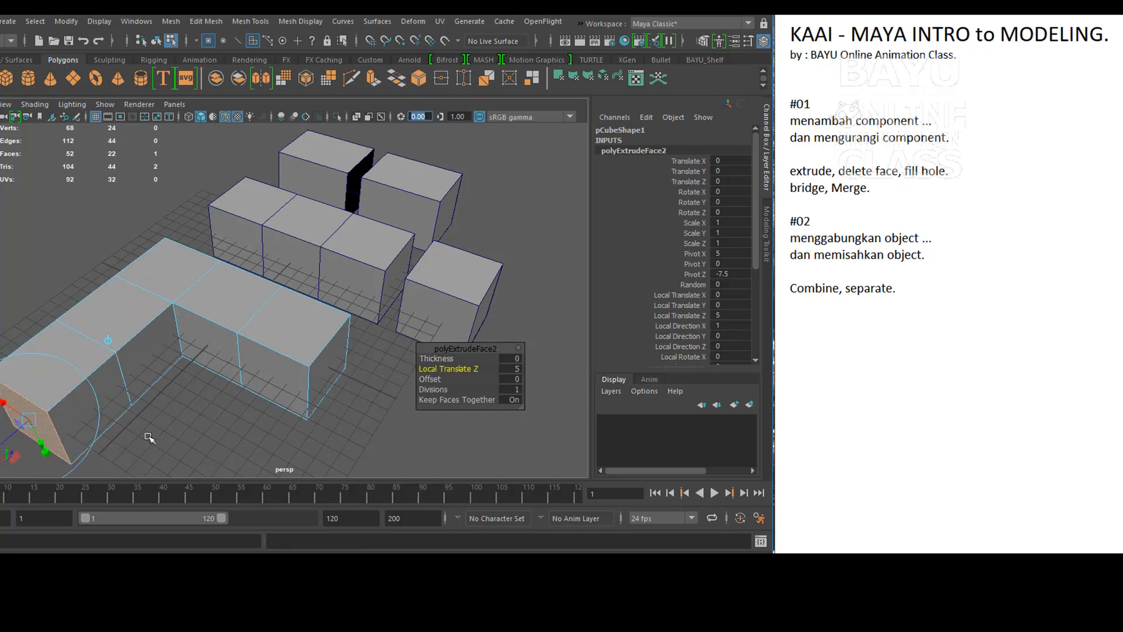
Step: Extrude the inner side face of the newest end segment by a Local Translate Z of 5 to form a U shape
left_click(115, 412)
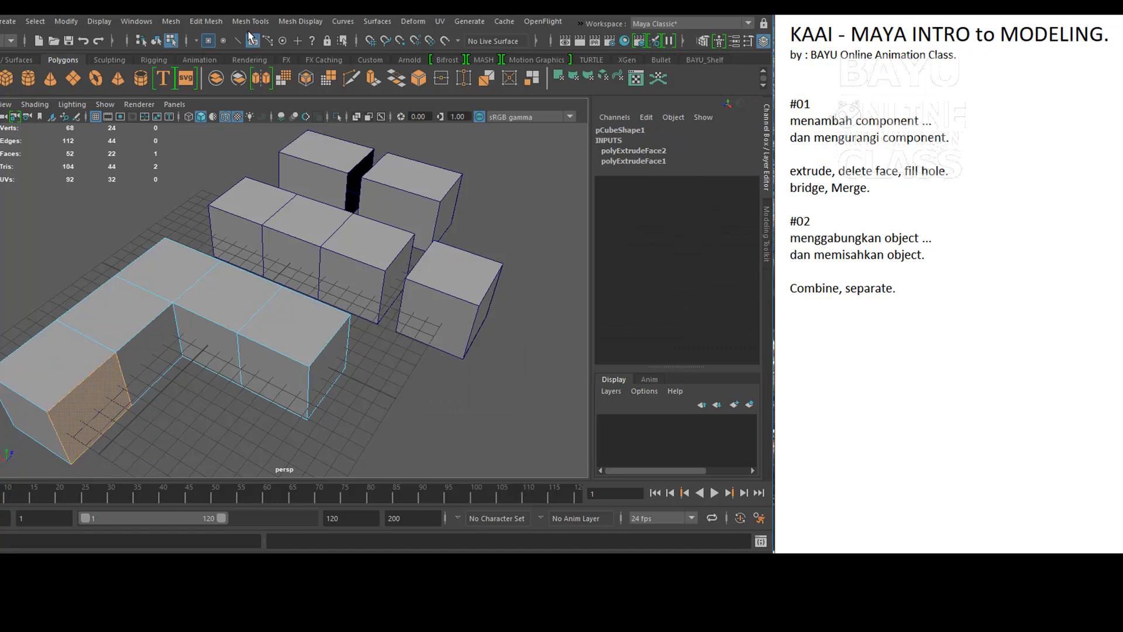
left_click(214, 20)
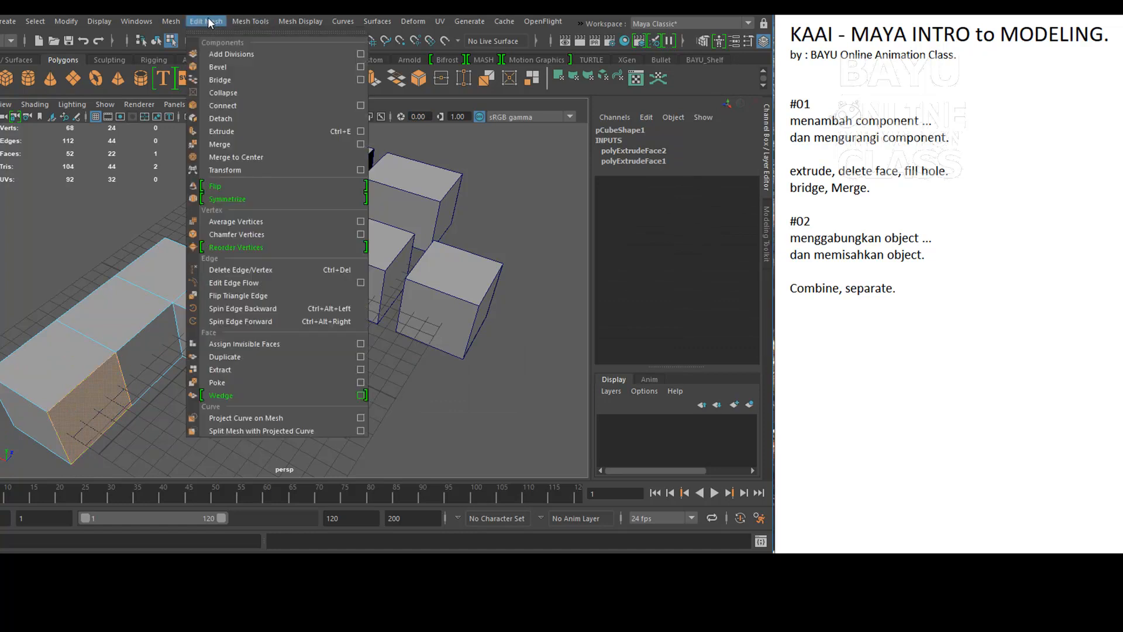
left_click(270, 133)
left_click_drag(315, 327, 354, 336, "alt")
left_click(510, 369)
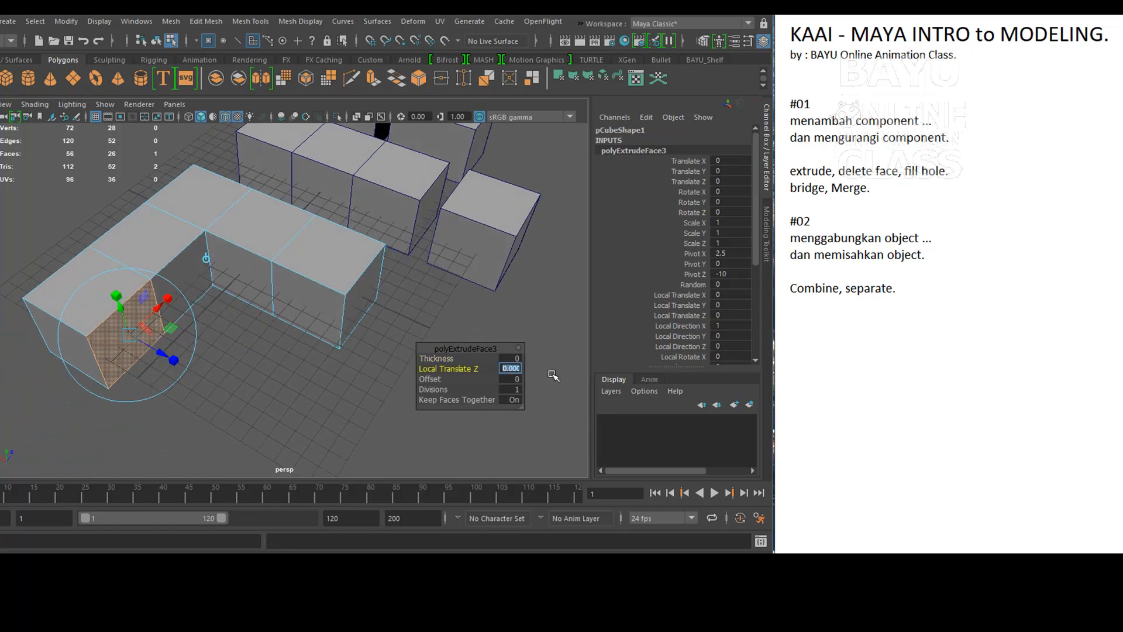
type("5")
key("Return")
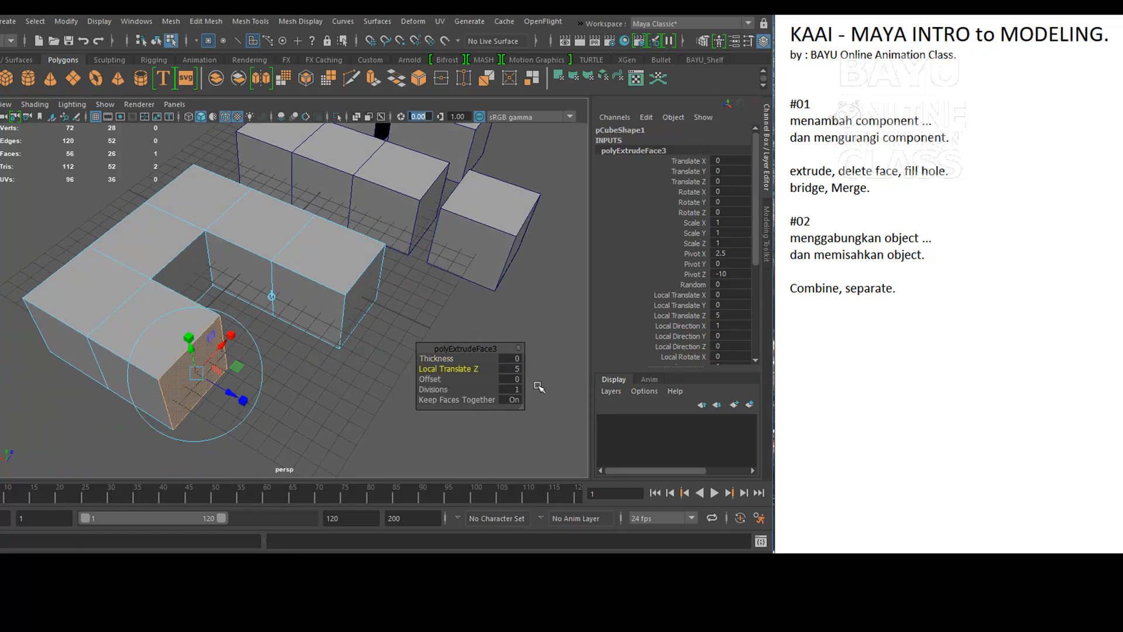
left_click(322, 416)
middle_click_drag(316, 363, 310, 369, "alt")
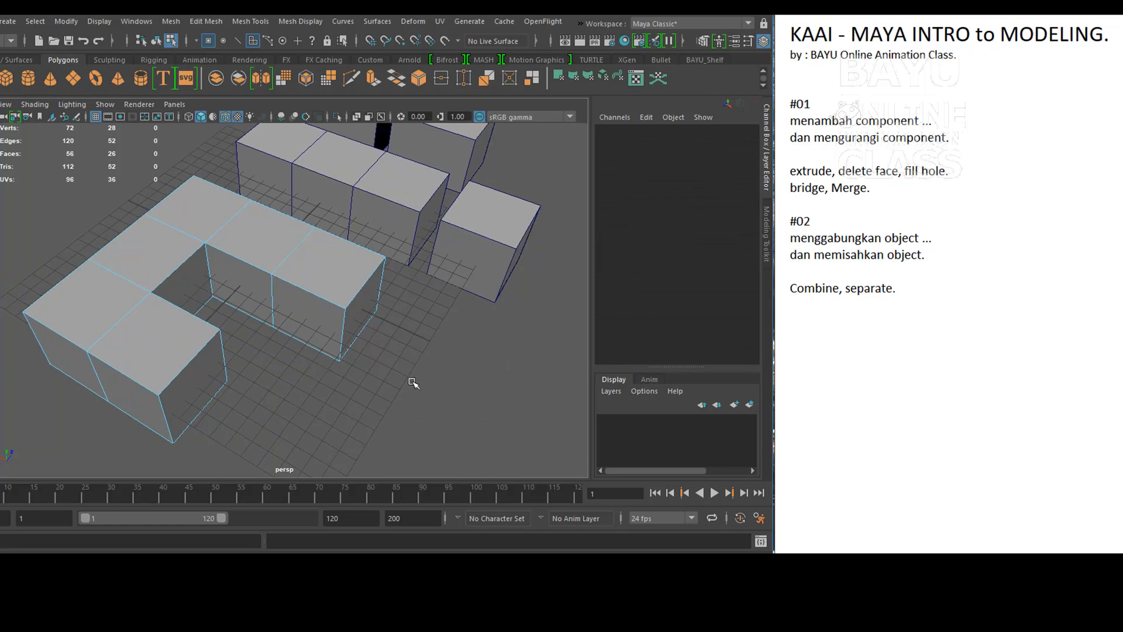
middle_click_drag(396, 324, 468, 352, "alt")
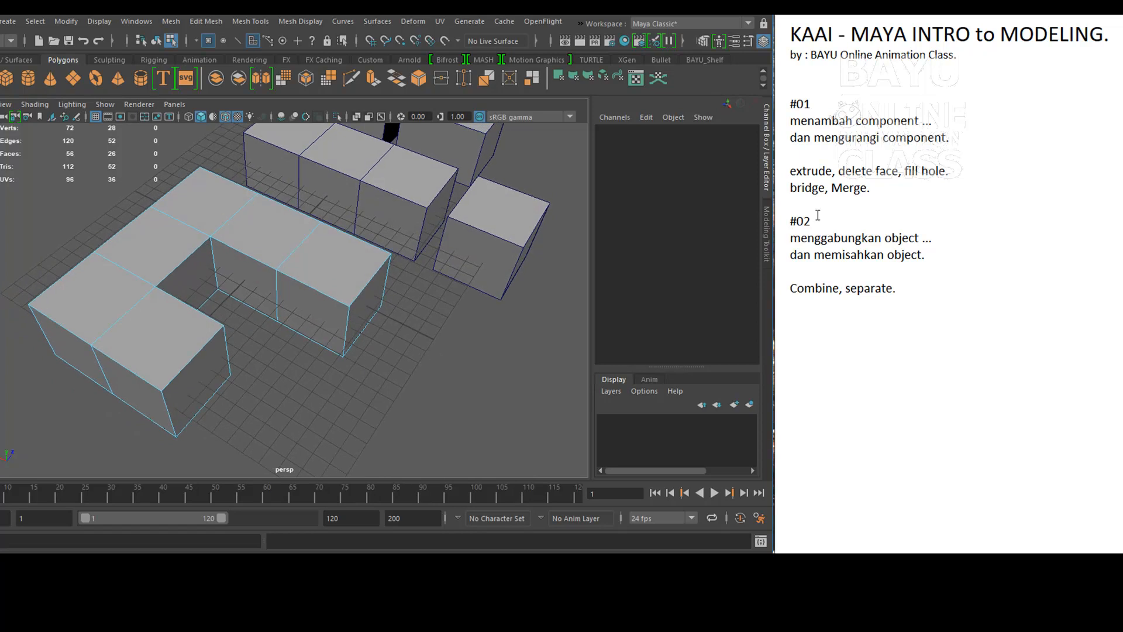
Step: Highlight the words "delete face" under #01 in the notes, then clear the highlight
double_click(841, 170)
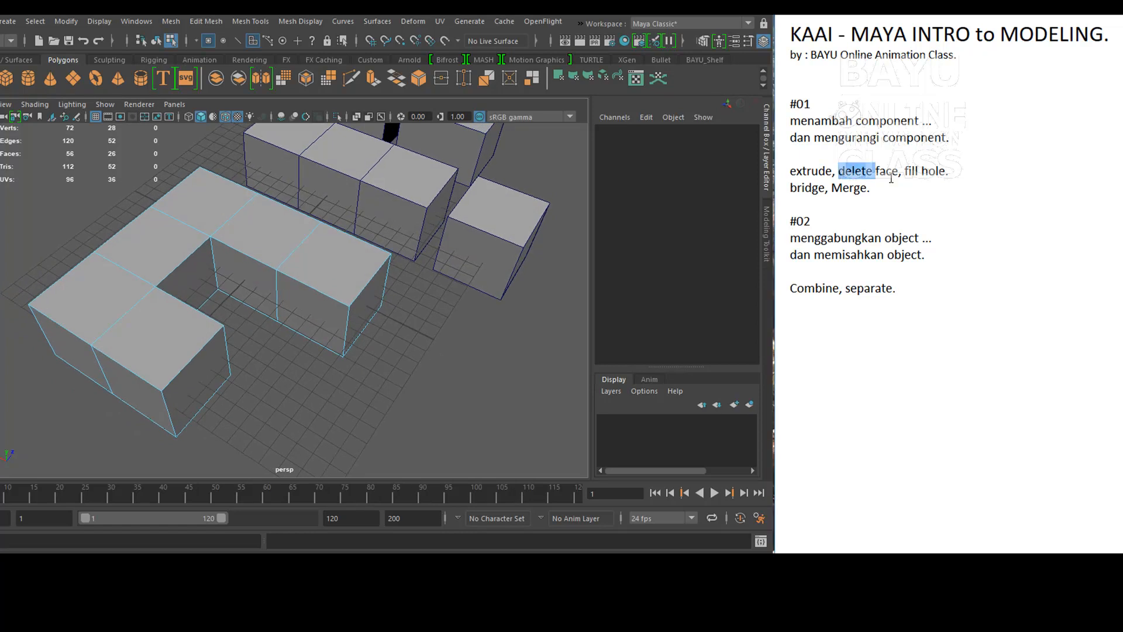
left_click_drag(898, 170, 899, 171)
left_click(975, 178)
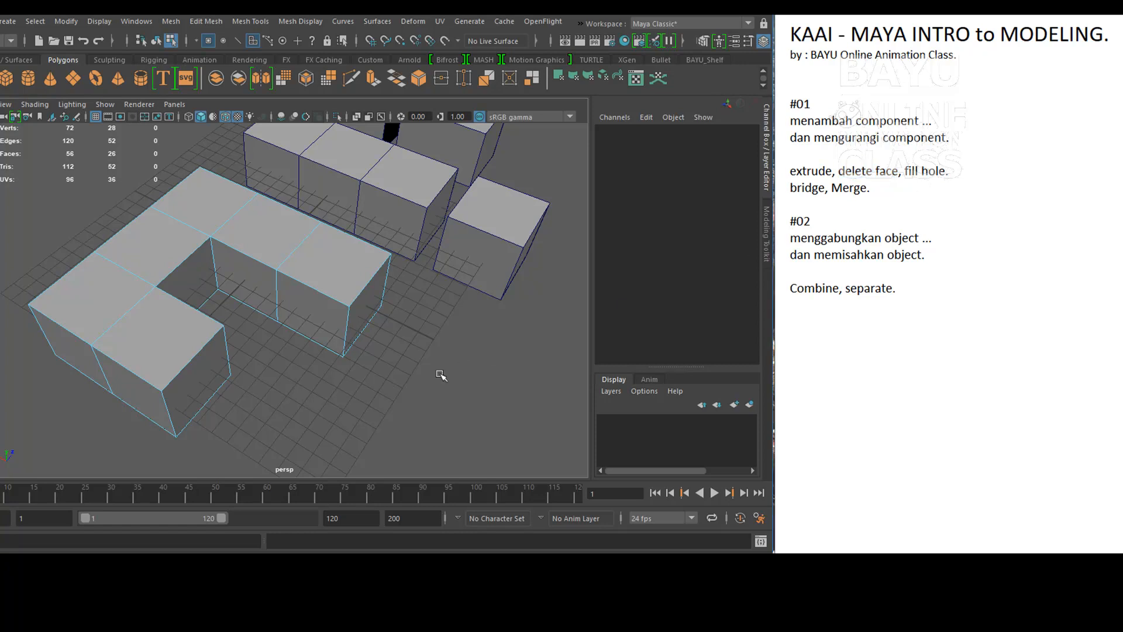
Step: Select the faces of the end segment on the U-shaped mesh's longer arm and delete them
left_click_drag(346, 351, 329, 379, "alt")
right_click(292, 328)
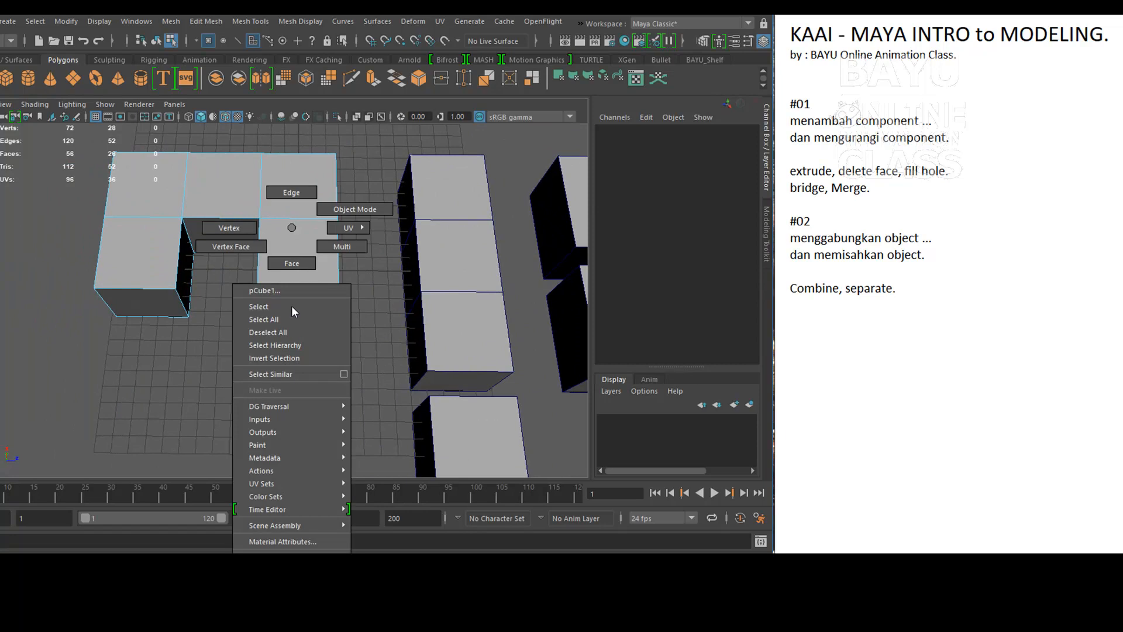
left_click(295, 265)
left_click_drag(239, 446, 365, 381)
middle_click_drag(365, 381, 360, 392, "alt")
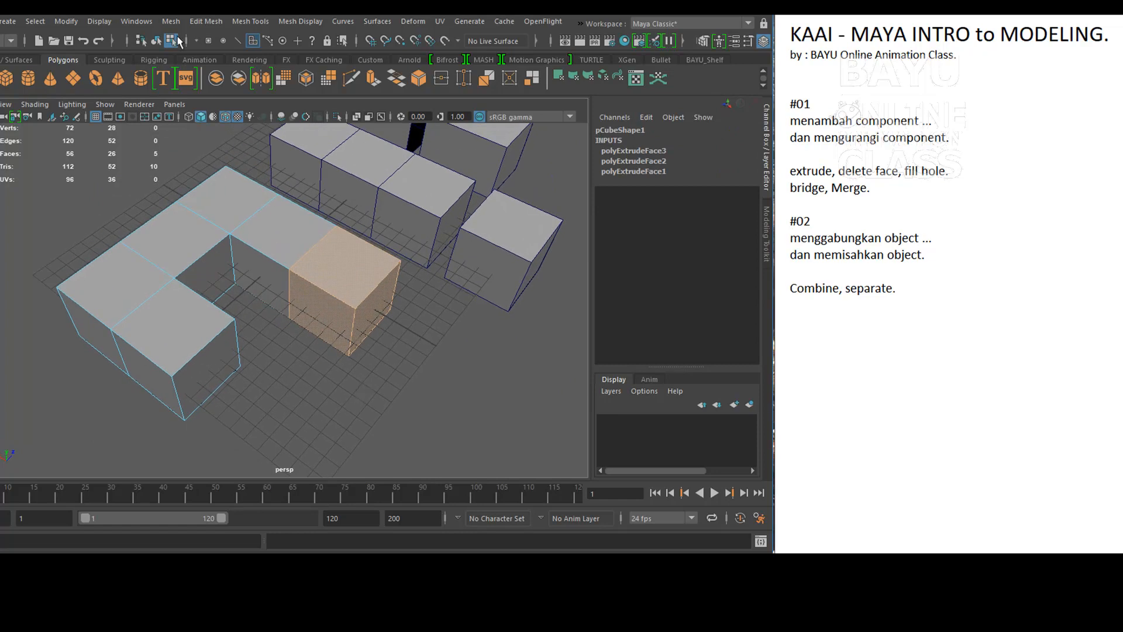
left_click(202, 21)
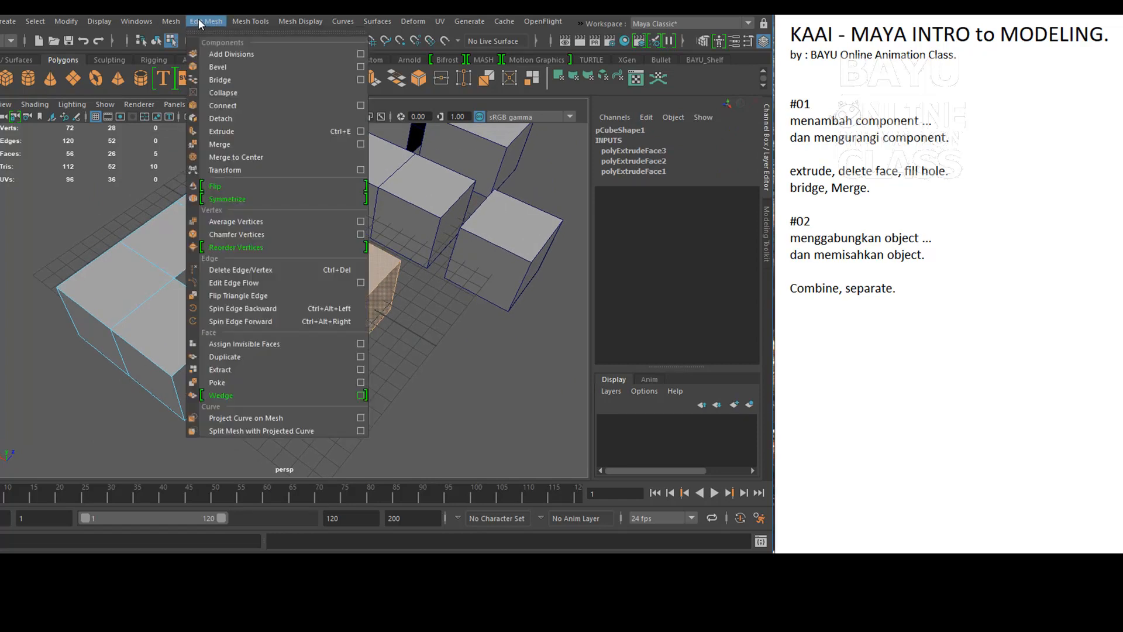
left_click(283, 273)
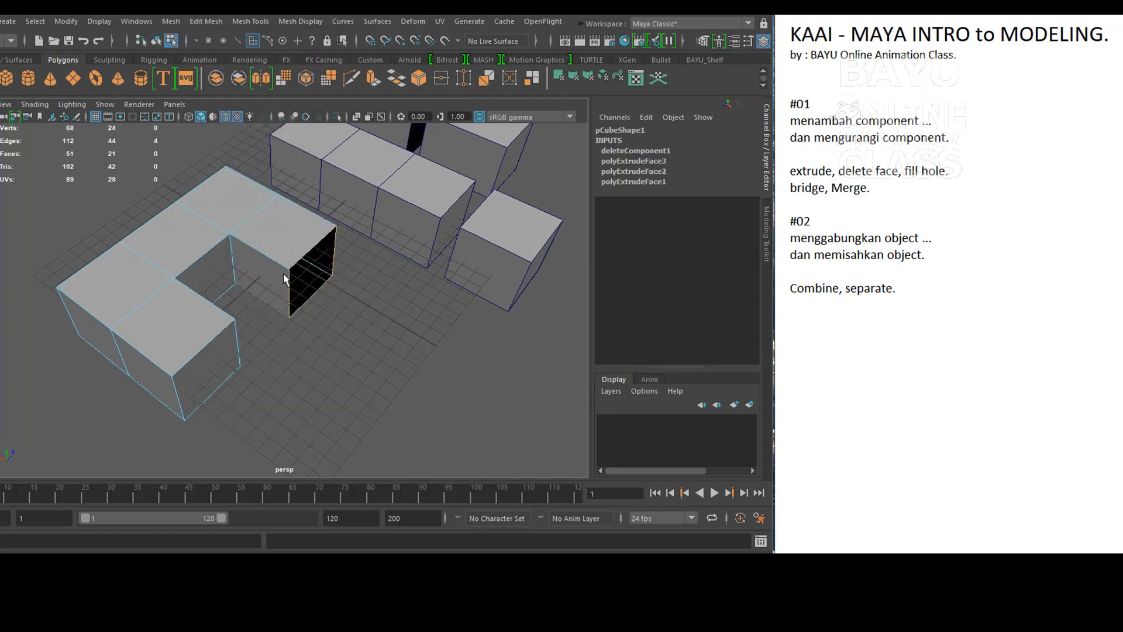
middle_click_drag(376, 318, 376, 341, "alt")
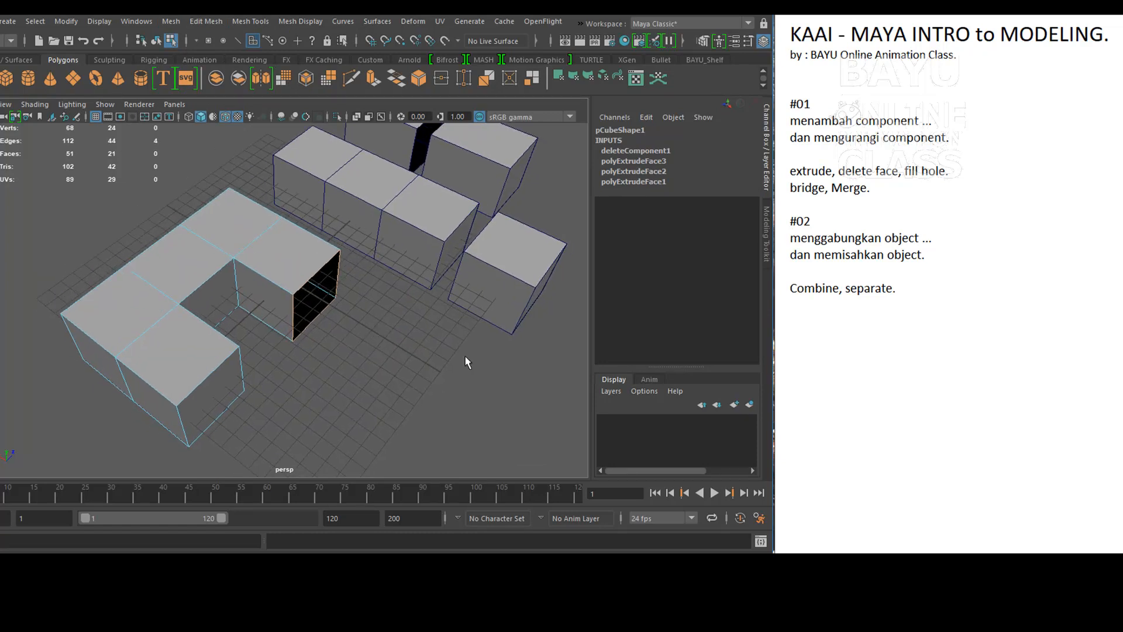
Step: Highlight the words "fill hole" under #01 in the notes, then clear the highlight
double_click(906, 173)
left_click_drag(945, 165, 952, 167)
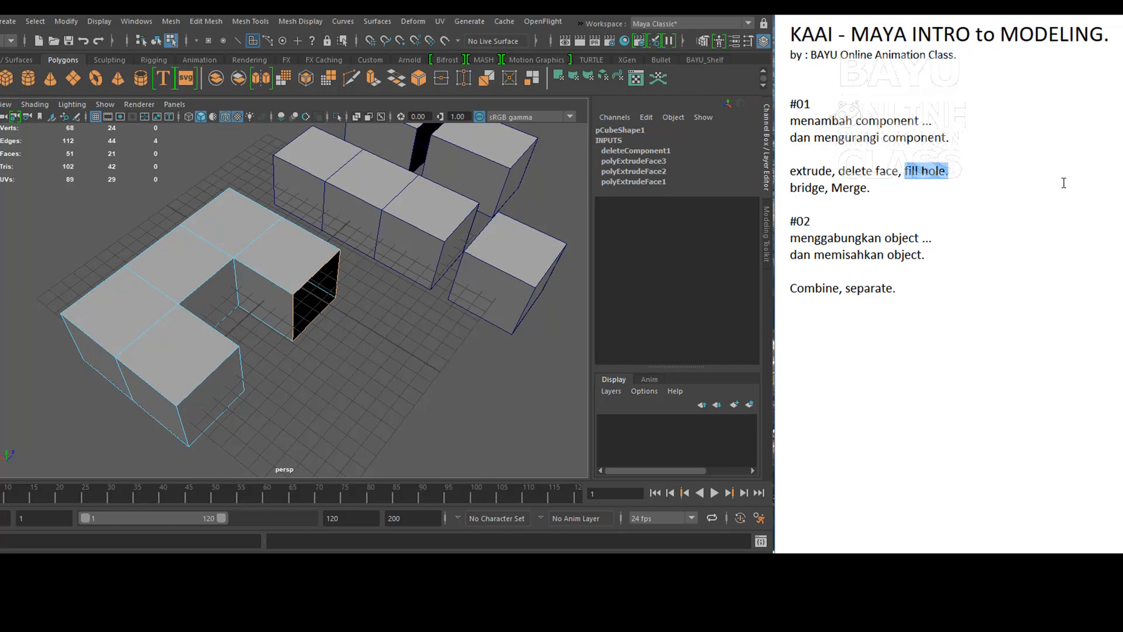
left_click(1000, 200)
Step: Select the edges around the open end of the U-shaped mesh, apply Fill Hole and return to object mode
left_click(403, 403)
right_click_drag(299, 227, 307, 202)
left_click_drag(409, 301, 331, 336, "alt")
left_click_drag(181, 325, 268, 372)
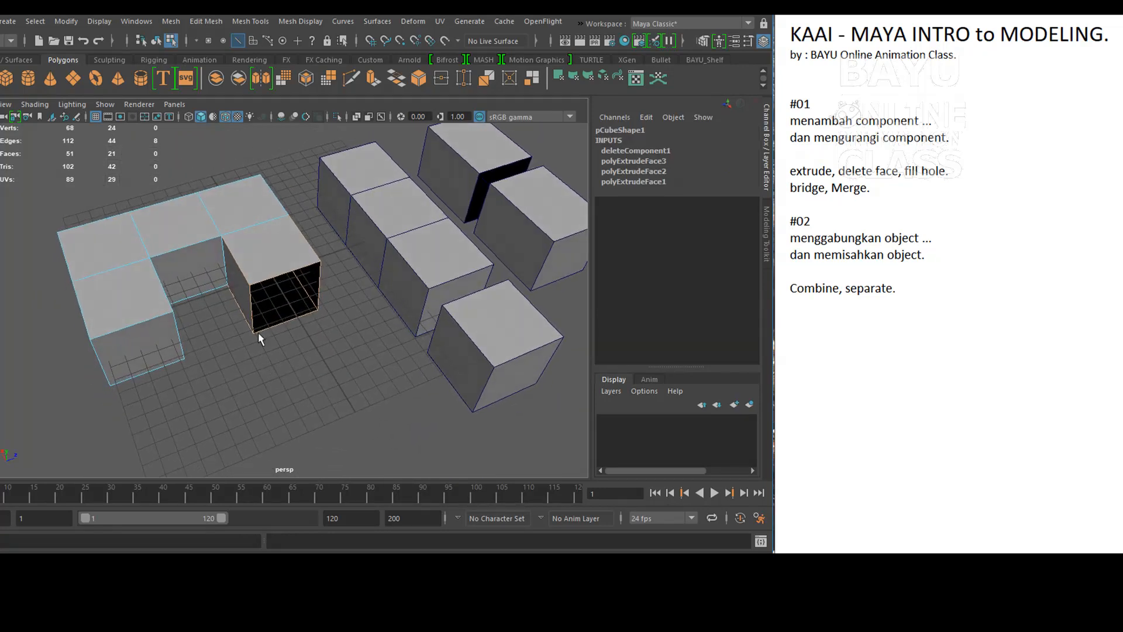
left_click(170, 21)
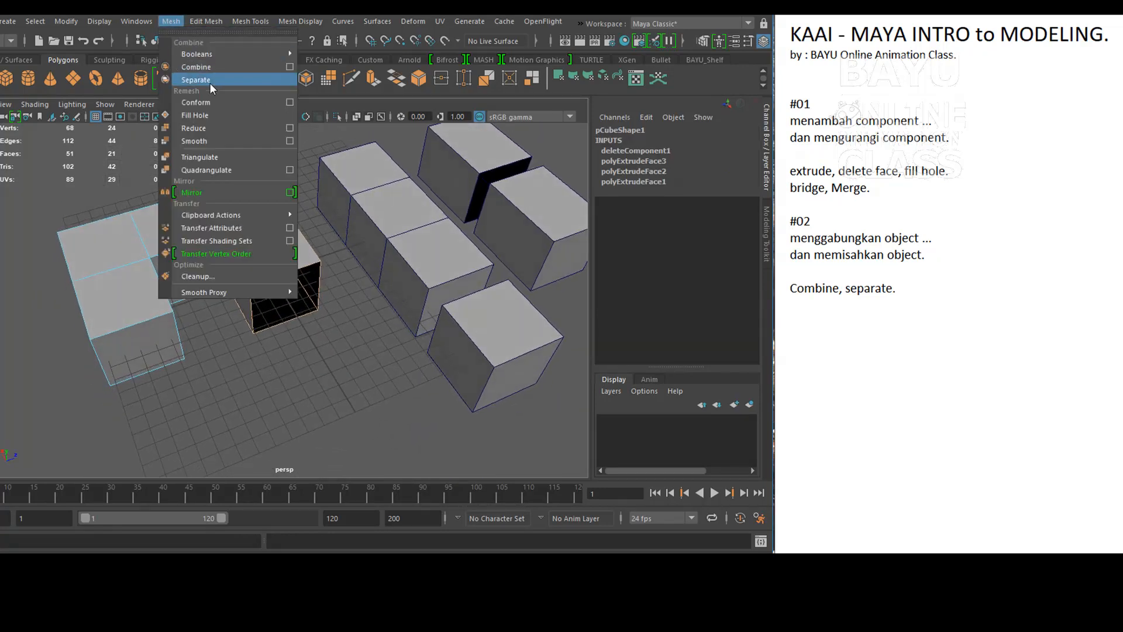
left_click(202, 117)
left_click_drag(331, 336, 336, 355, "alt")
left_click(336, 356)
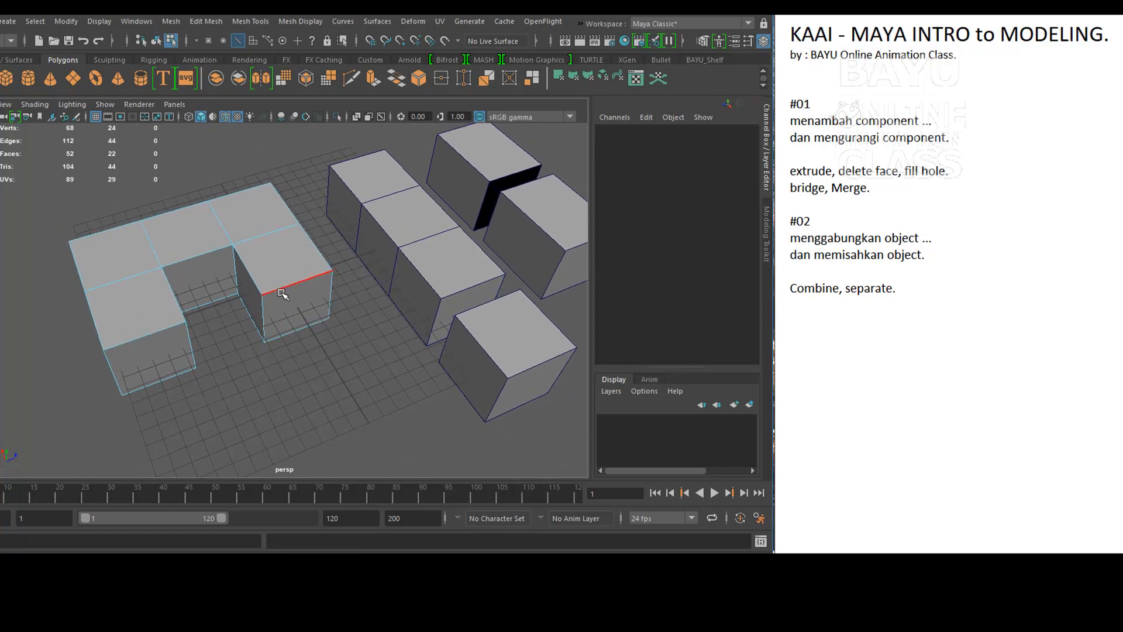
left_click(296, 283)
right_click(281, 227)
right_click_drag(317, 233, 336, 209)
Step: Select the facing border edges of the two separated open boxes and connect them with Bridge
left_click_drag(328, 318, 363, 357, "alt")
middle_click_drag(440, 361, 357, 300, "alt")
left_click_drag(409, 367, 378, 375, "alt")
middle_click_drag(324, 378, 363, 384, "alt")
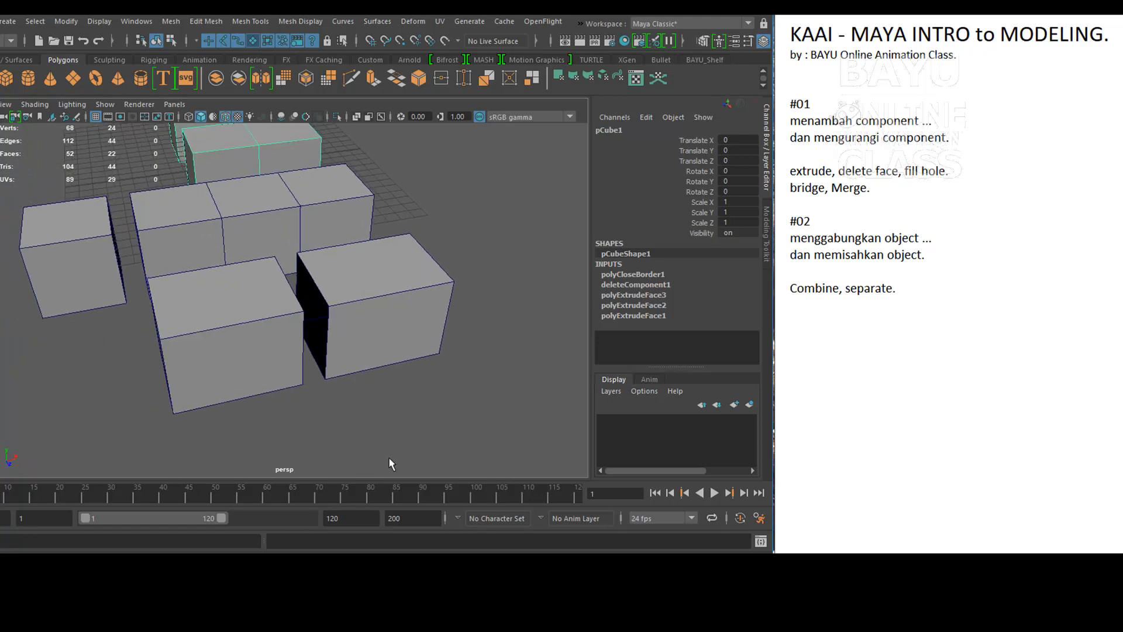
mouse_move(354, 409)
left_mouse_down("alt")
mouse_move(321, 401)
mouse_move(351, 406)
left_mouse_up("alt")
right_click_drag(341, 327, 353, 193)
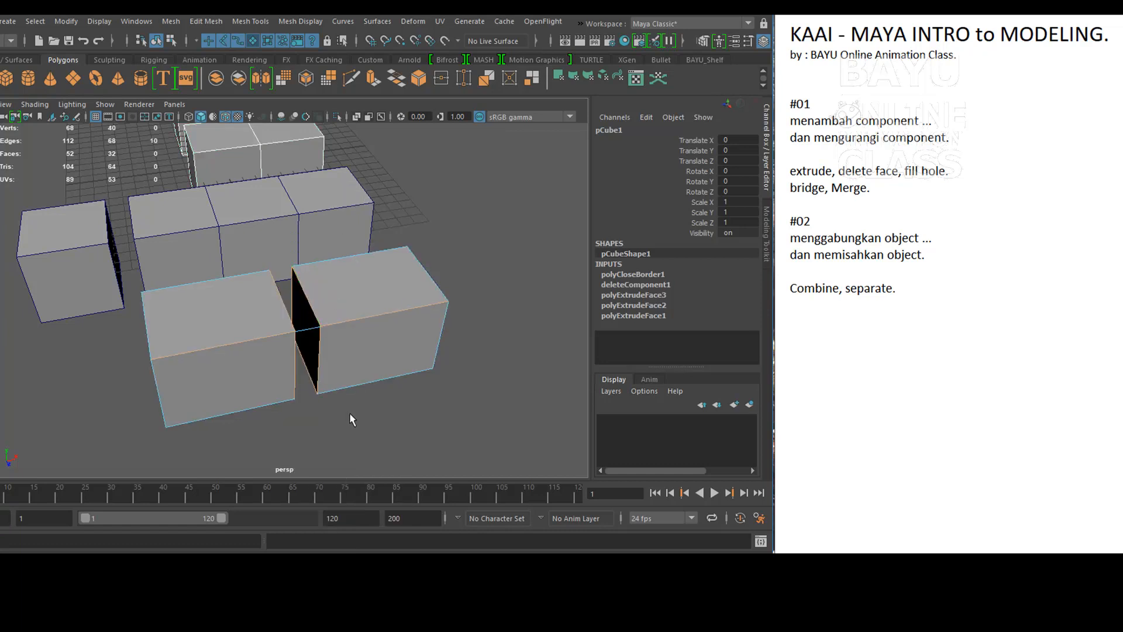
double_click(314, 318)
left_click_drag(314, 318, 301, 389, "alt")
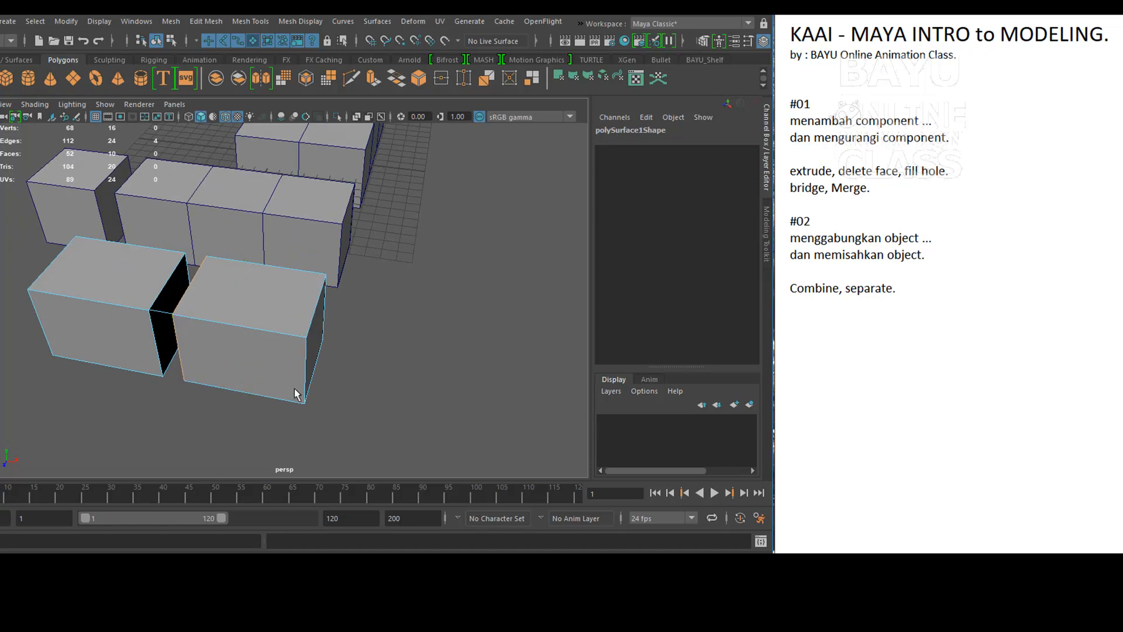
left_click(167, 284, "shift")
left_click_drag(157, 374, 191, 381, "alt")
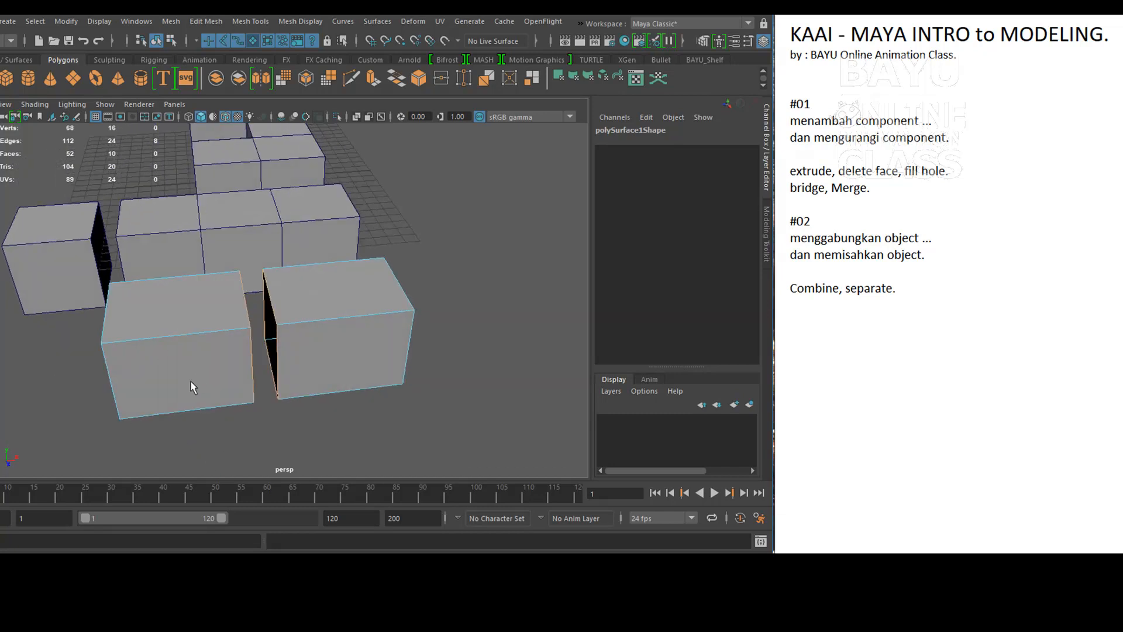
left_click(204, 22)
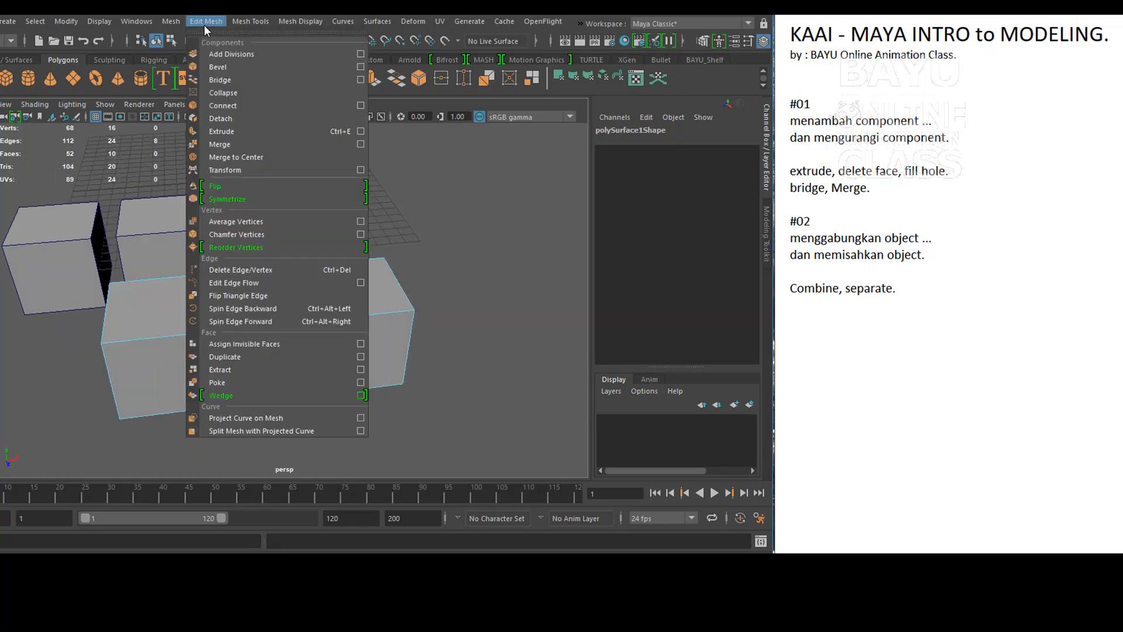
left_click(230, 80)
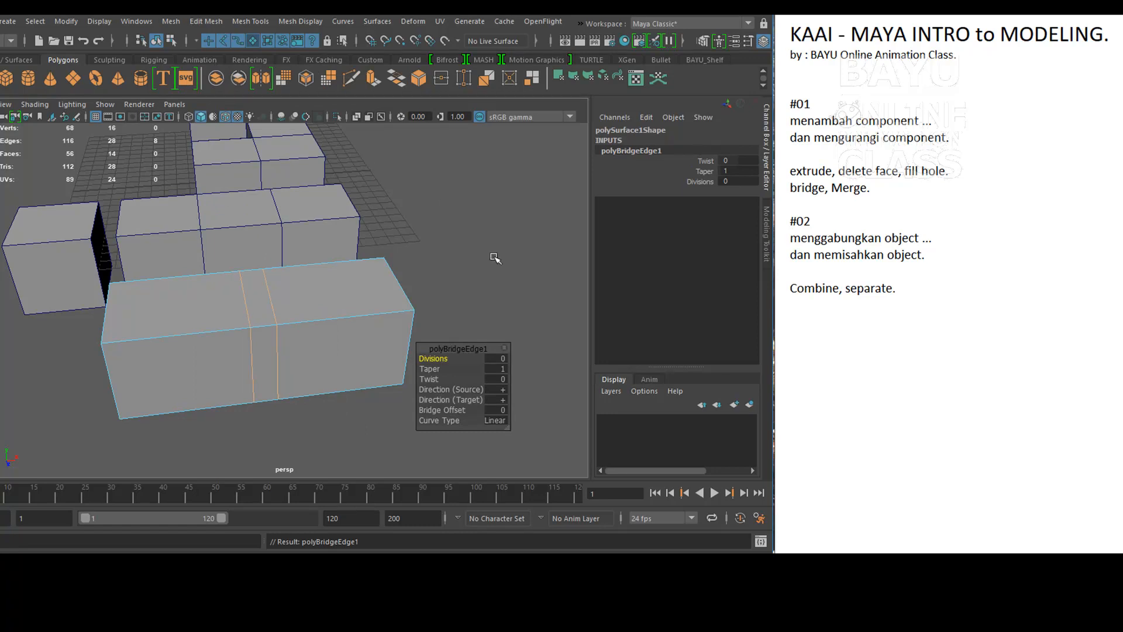
middle_click_drag(451, 285, 452, 268, "alt")
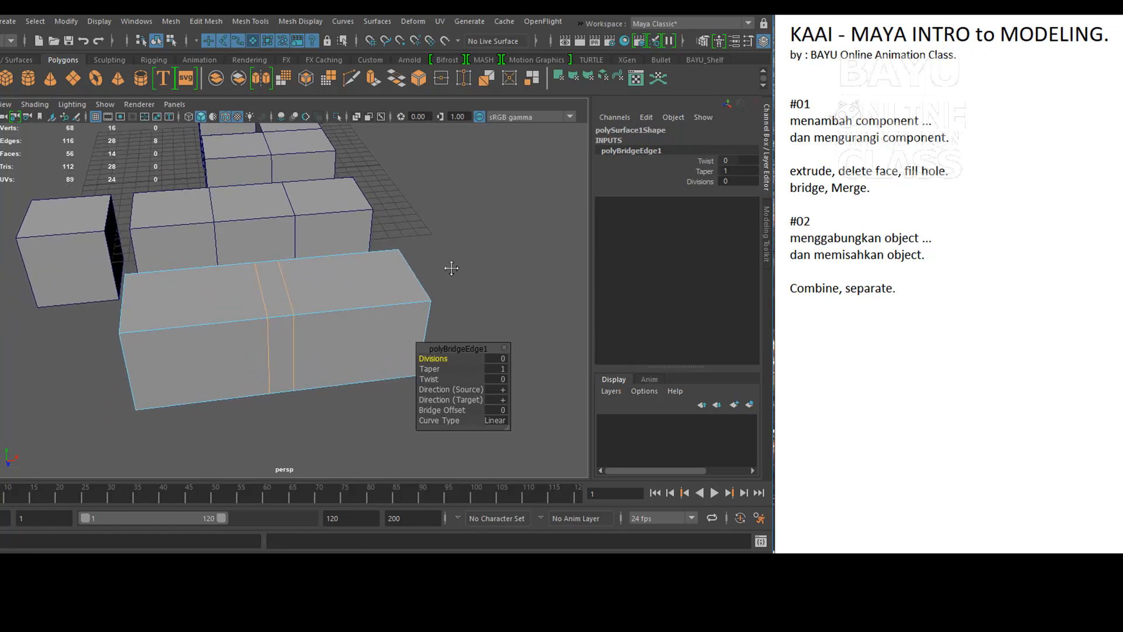
Step: Select the bridge faces between the two boxes in wireframe display, delete them and return to shaded display
left_click_drag(289, 376, 325, 310, "alt")
scroll(322, 319, "up", 6)
scroll(317, 308, "down", 5)
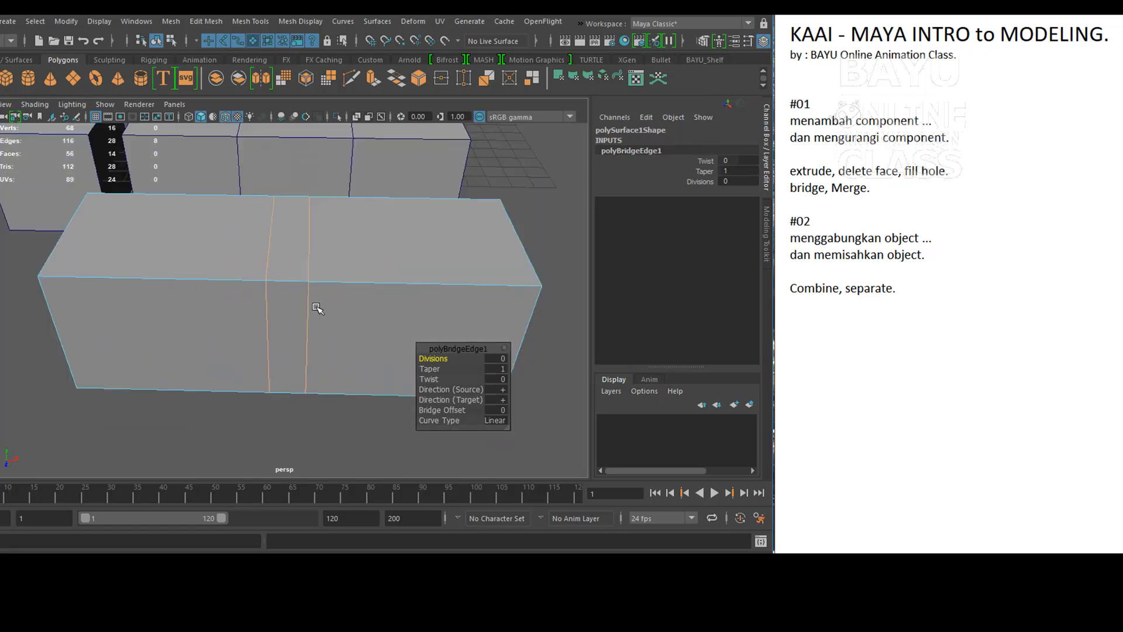
key("4")
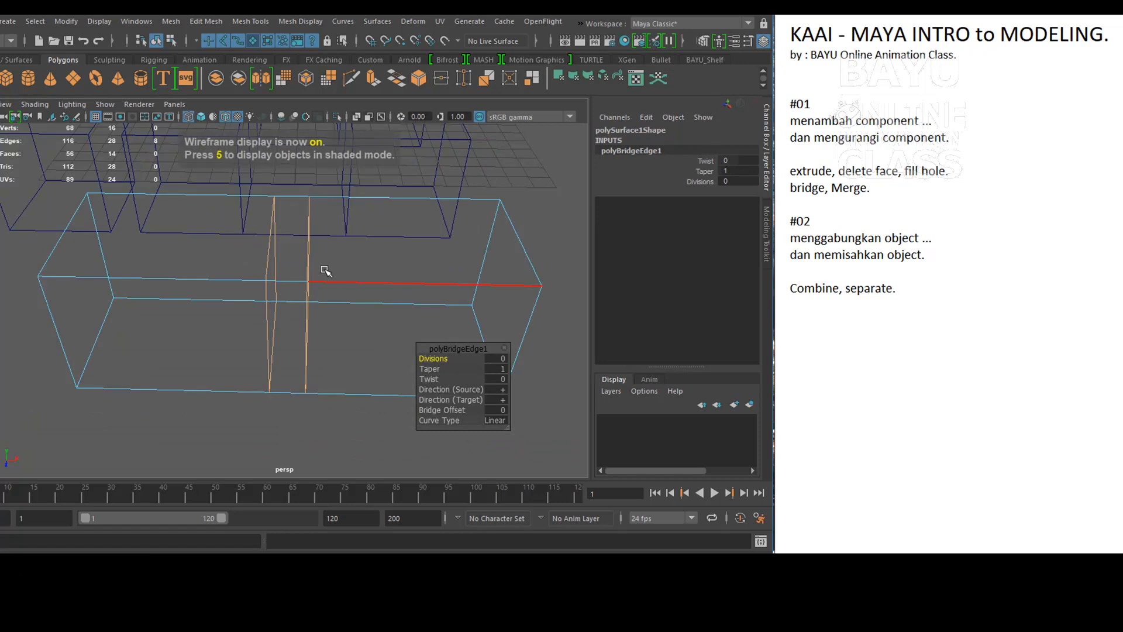
right_click_drag(332, 271, 271, 228)
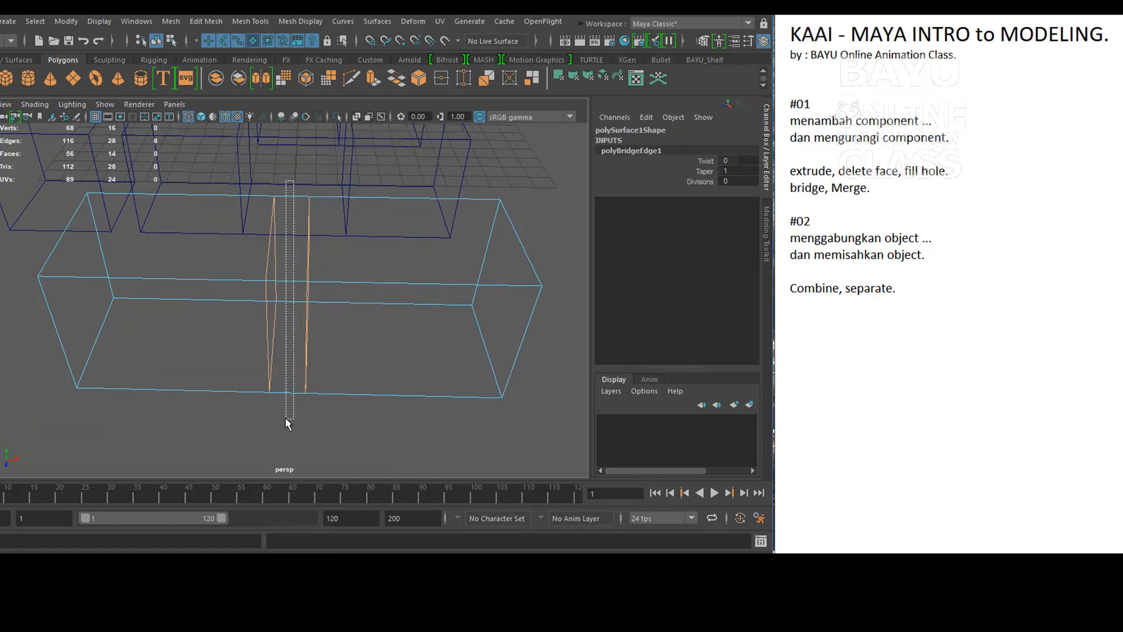
left_click(286, 417)
right_click_drag(346, 244, 346, 261)
left_click_drag(295, 182, 282, 421)
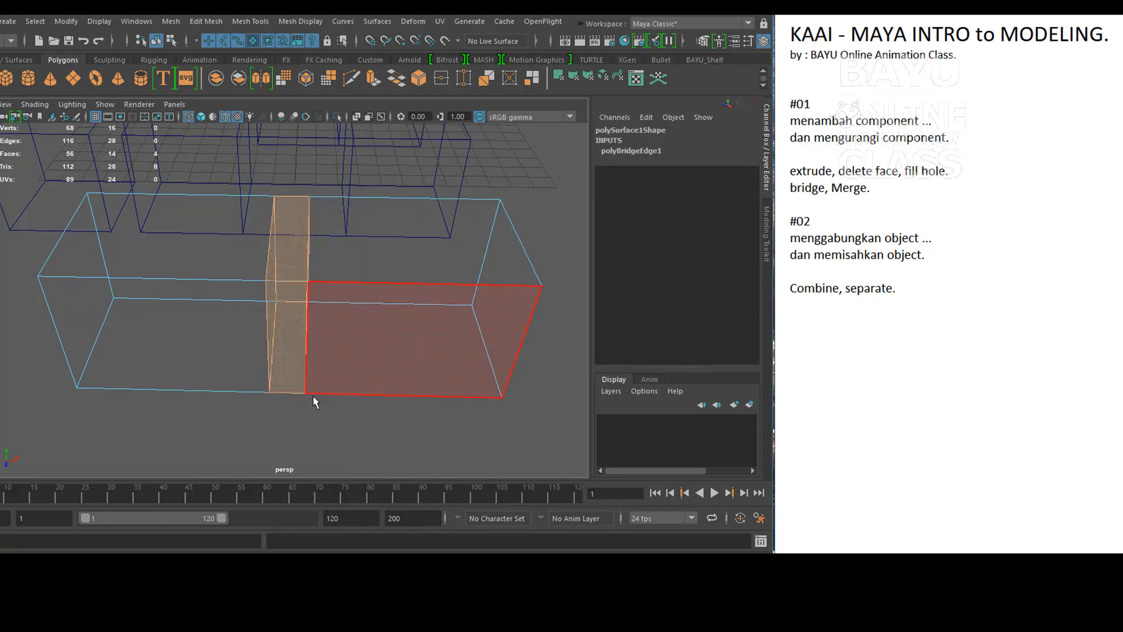
key("Delete")
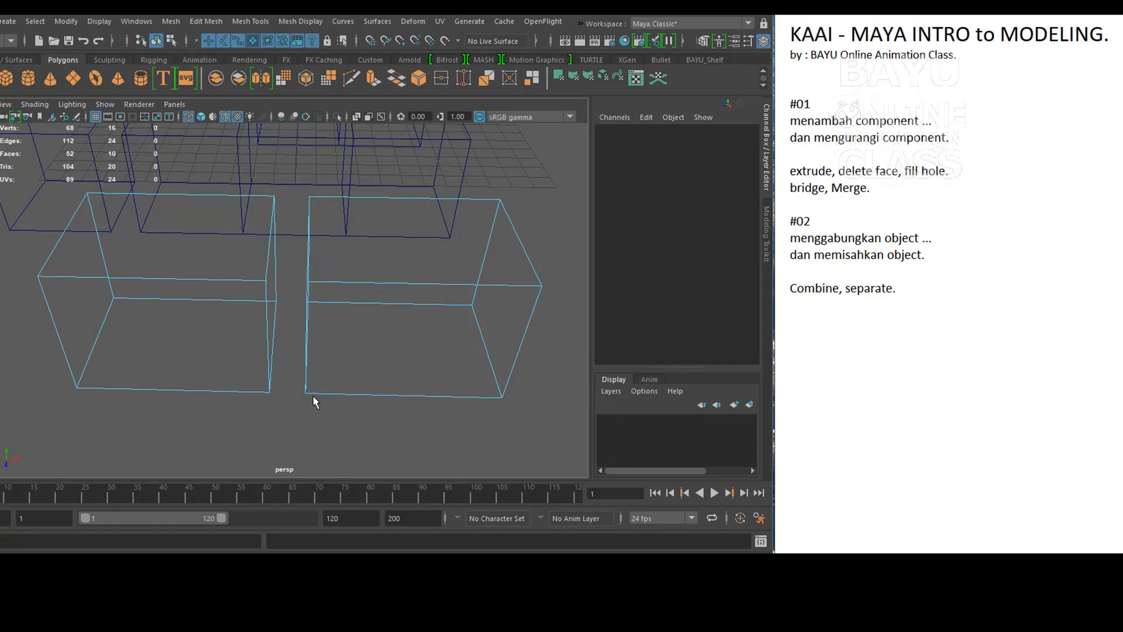
key("5")
Step: Merge the facing border vertices of the two separated open boxes using the default Merge settings
right_click_drag(341, 341, 271, 229)
mouse_move(305, 306)
left_mouse_down("alt")
mouse_move(311, 326)
mouse_move(308, 317)
left_mouse_up("alt")
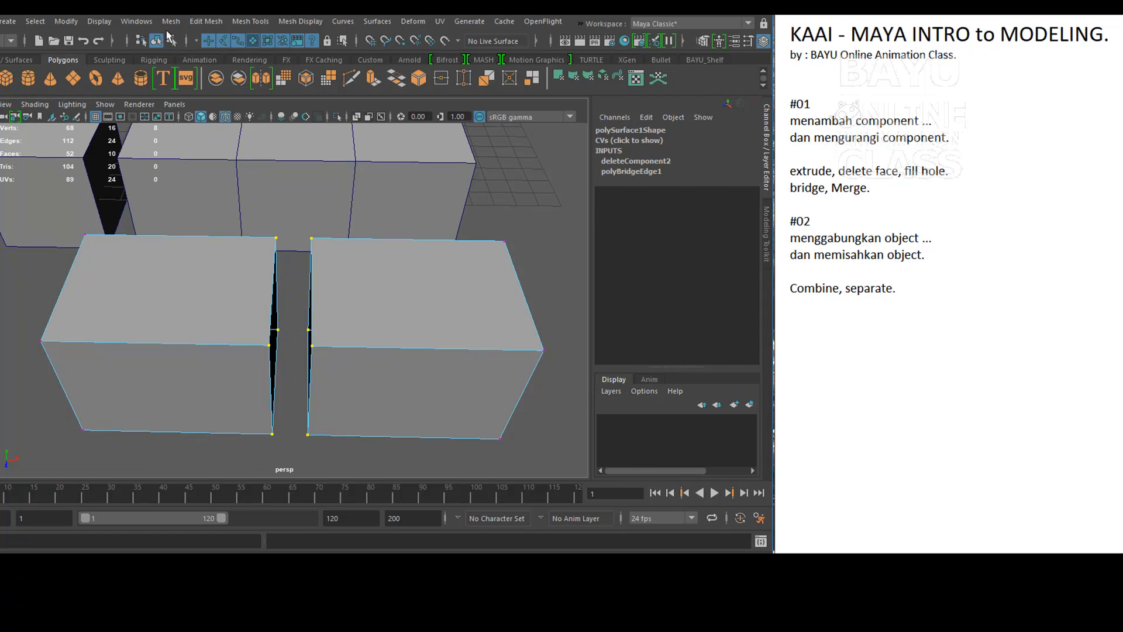
left_click(204, 22)
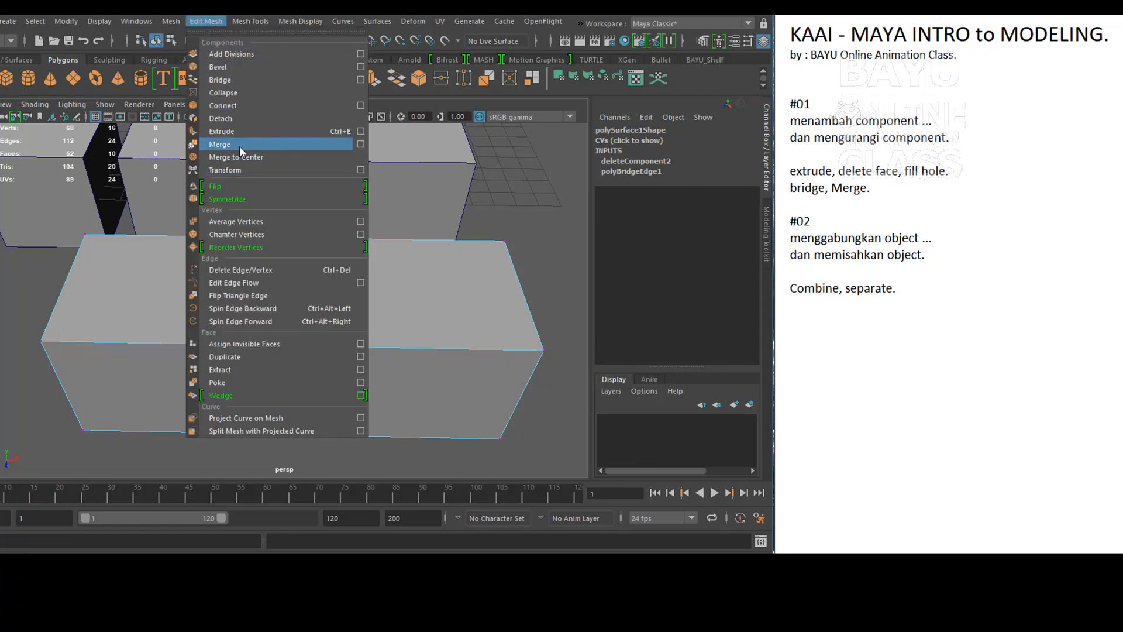
left_click(360, 145)
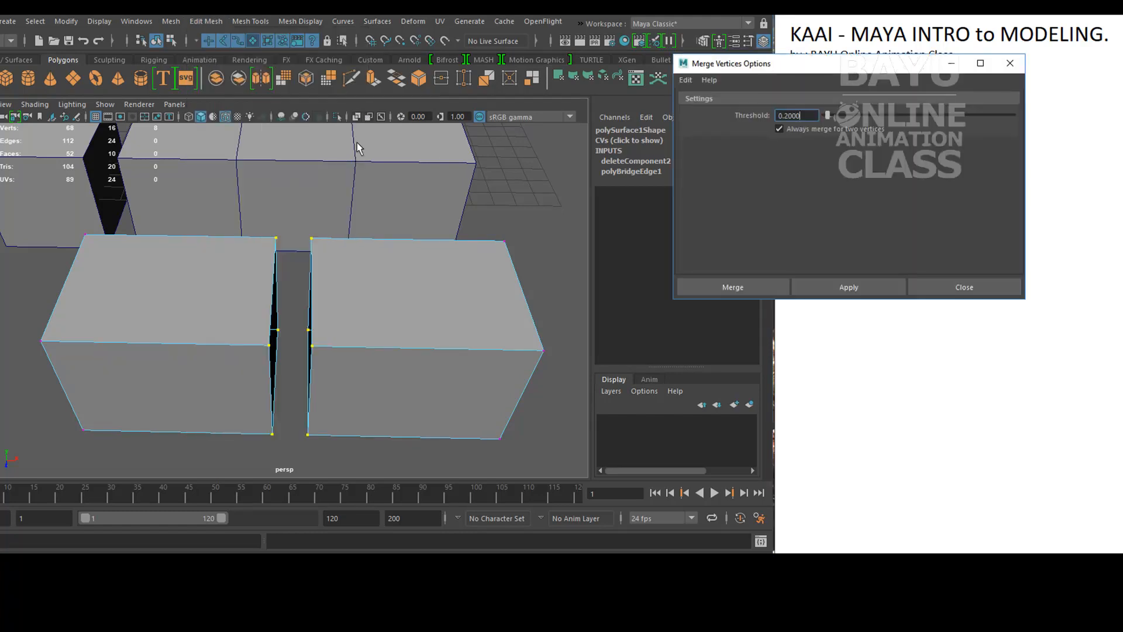
left_click(685, 80)
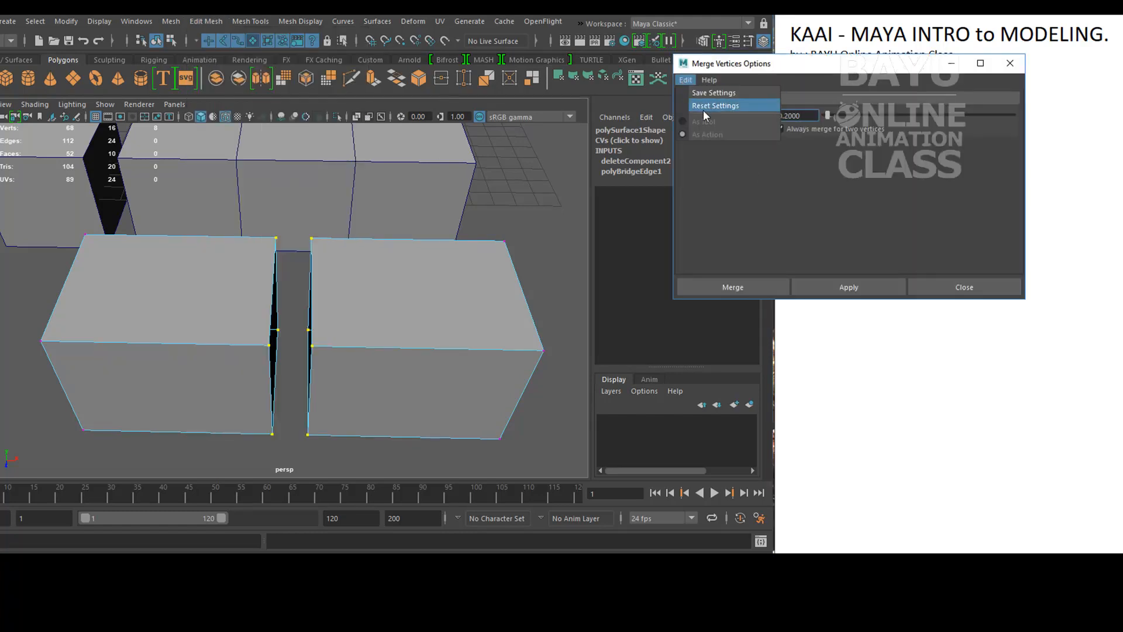
left_click(700, 106)
left_click(732, 287)
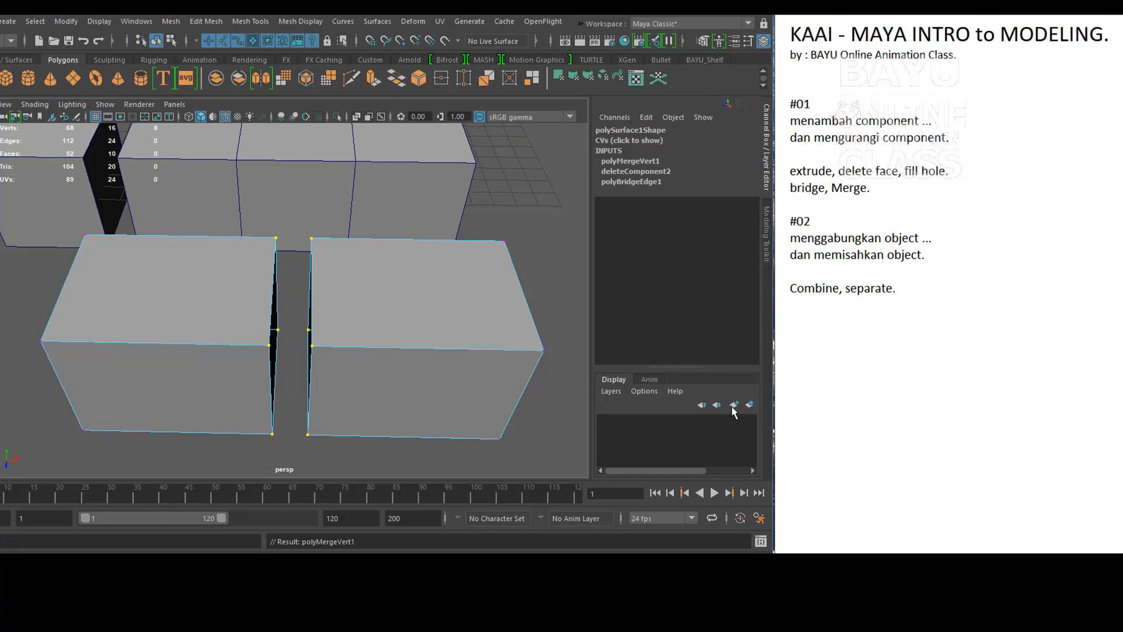
left_click_drag(388, 419, 366, 402, "alt")
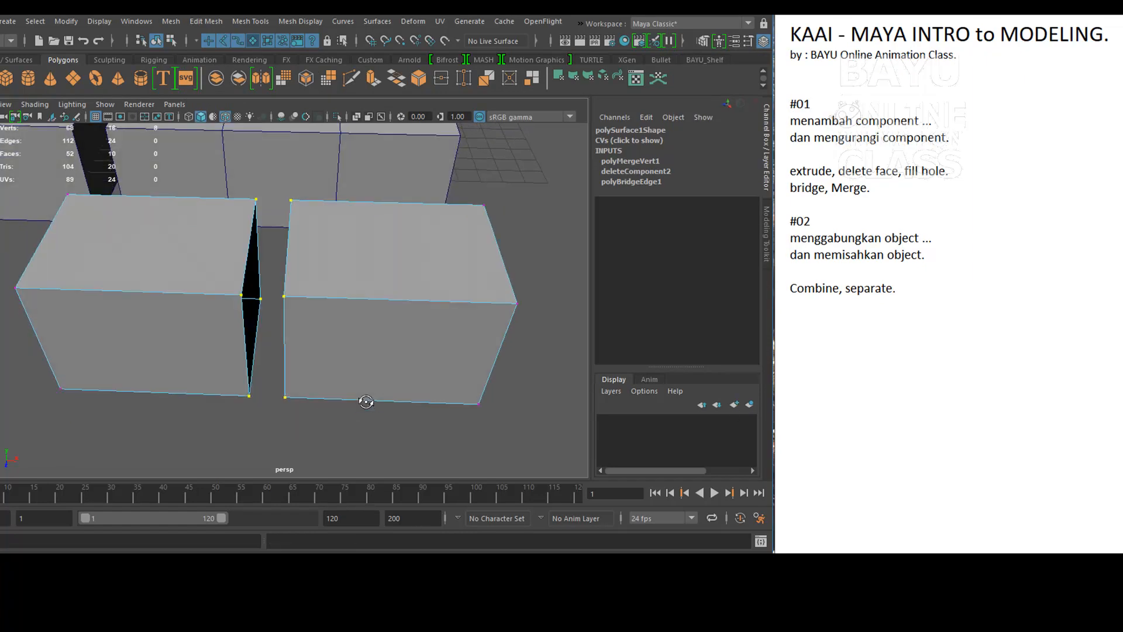
Step: Set the merge's Distance Threshold to 2, return to object mode and clear the selection
left_click(629, 161)
left_click(737, 171)
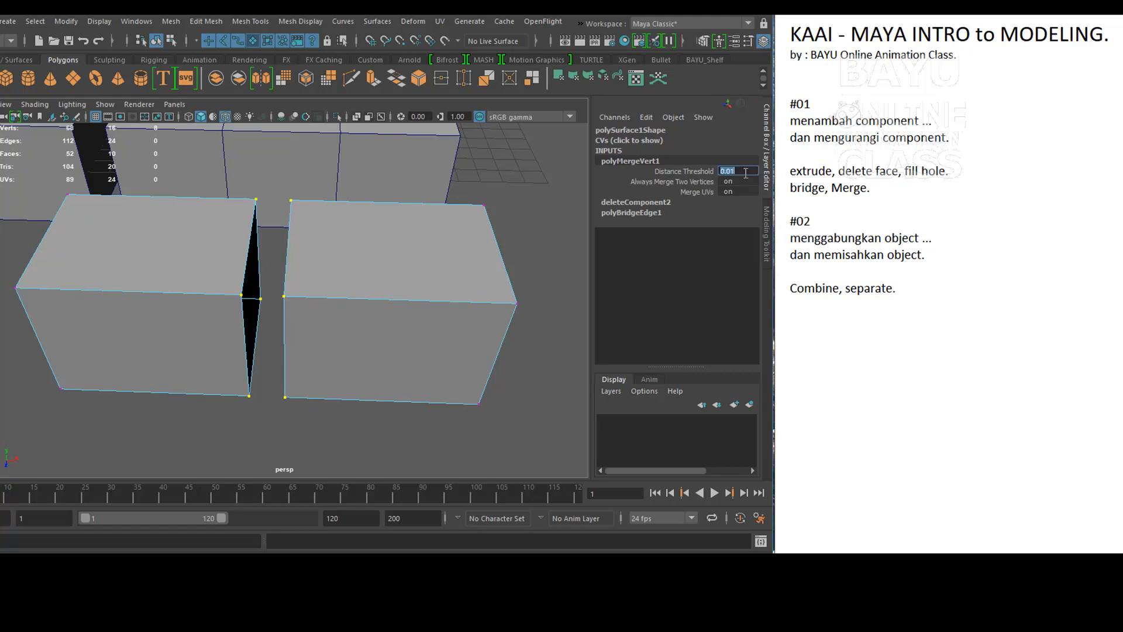
type("2")
key("Tab")
mouse_move(457, 332)
left_mouse_down("alt")
mouse_move(431, 314)
mouse_move(451, 322)
left_mouse_up("alt")
left_click_drag(354, 385, 376, 351, "alt")
right_click_drag(442, 227, 505, 211)
left_click(497, 399)
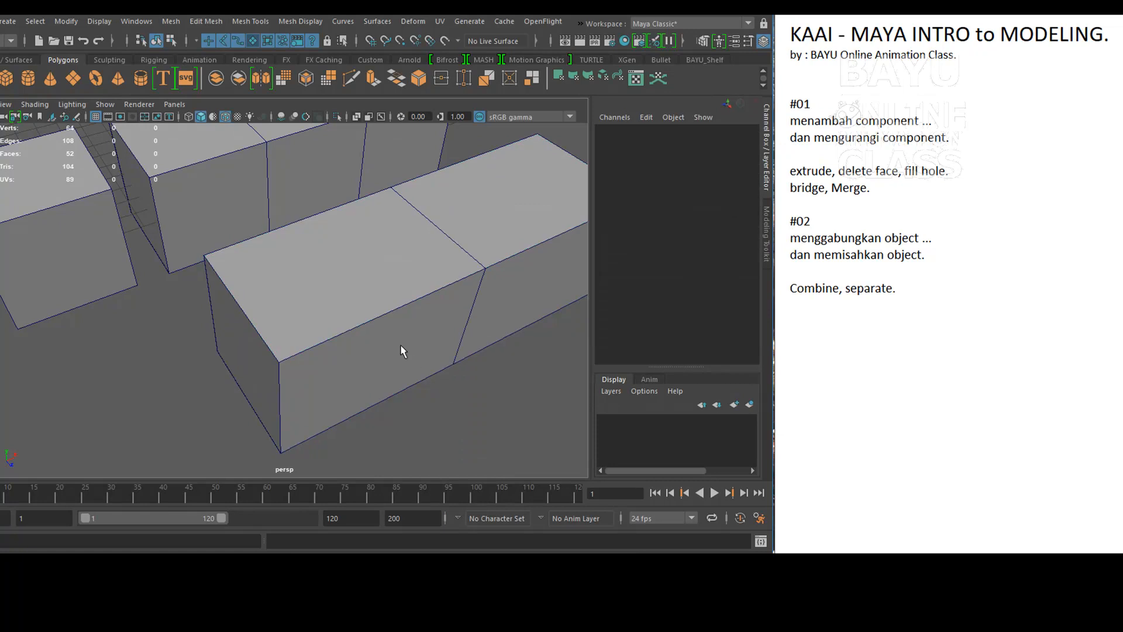
scroll(401, 351, "down", 5)
middle_click_drag(321, 328, 310, 354, "alt")
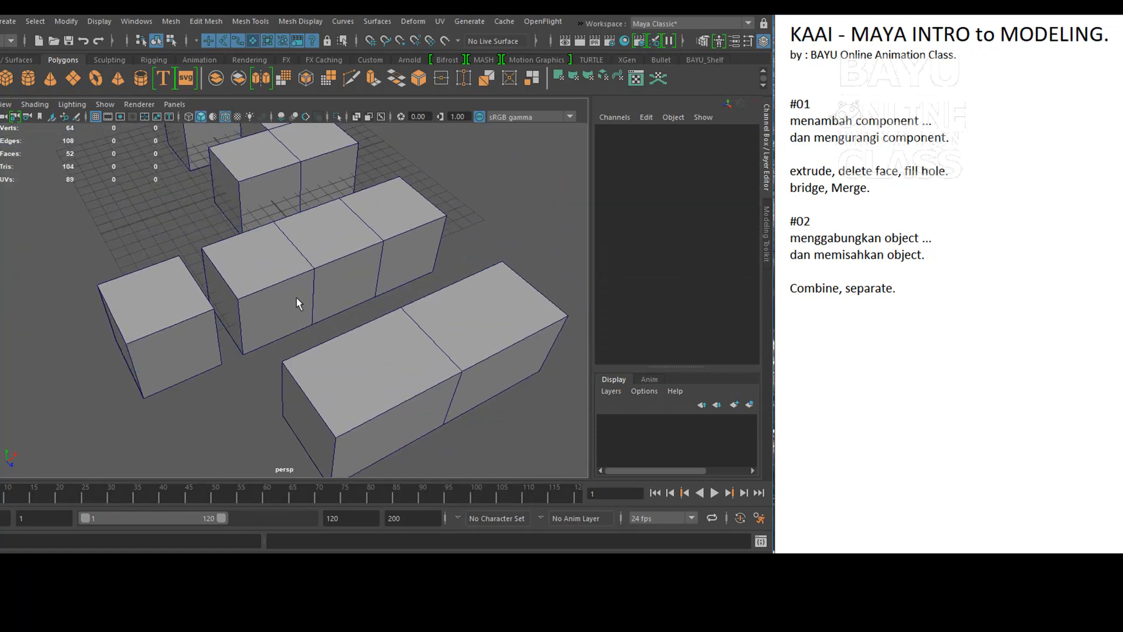
Step: Select the single cube and the three-segment box in turn to identify their Outliner entries
left_click(296, 297)
left_click(163, 346)
scroll(308, 354, "up", 5)
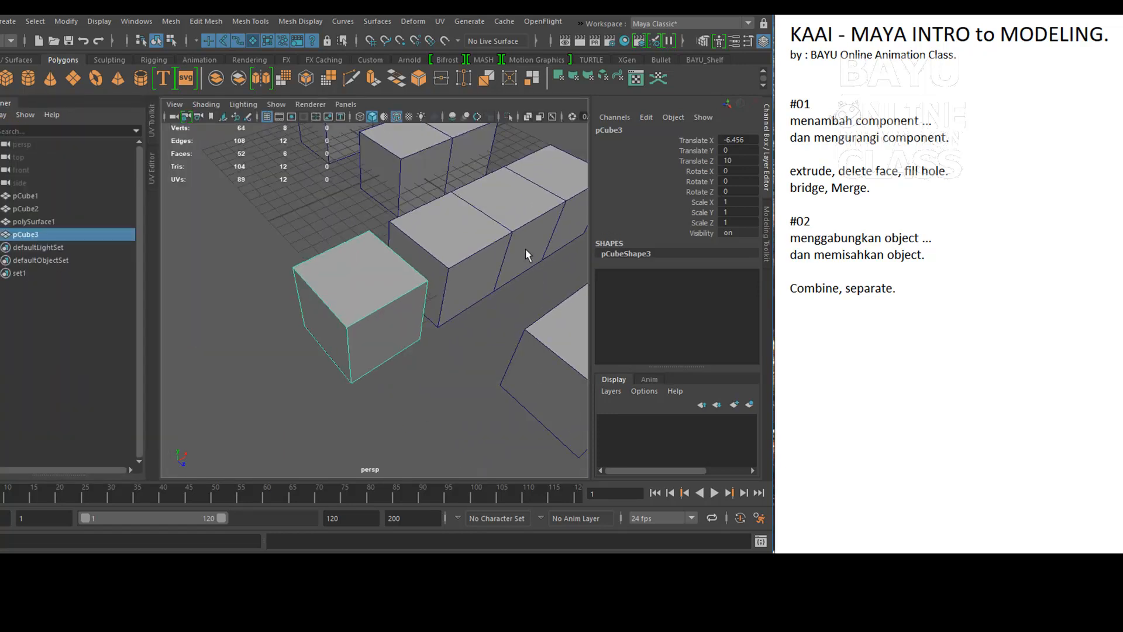
left_click(496, 237)
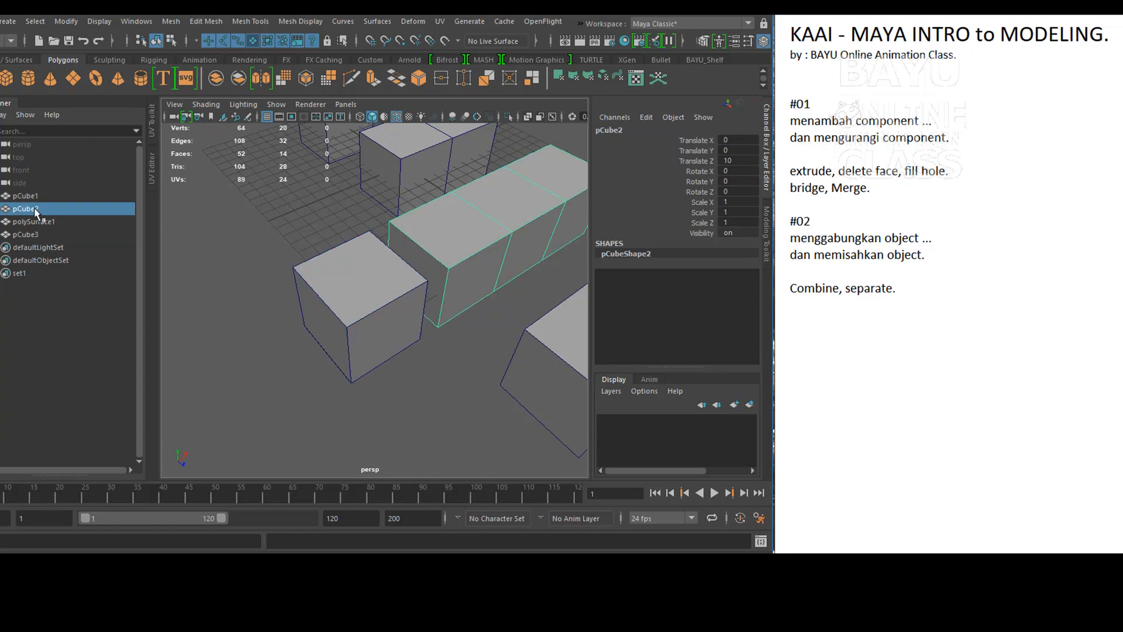
Step: Select the single cube together with the three-segment box and join them into one object with Combine
left_click(358, 280)
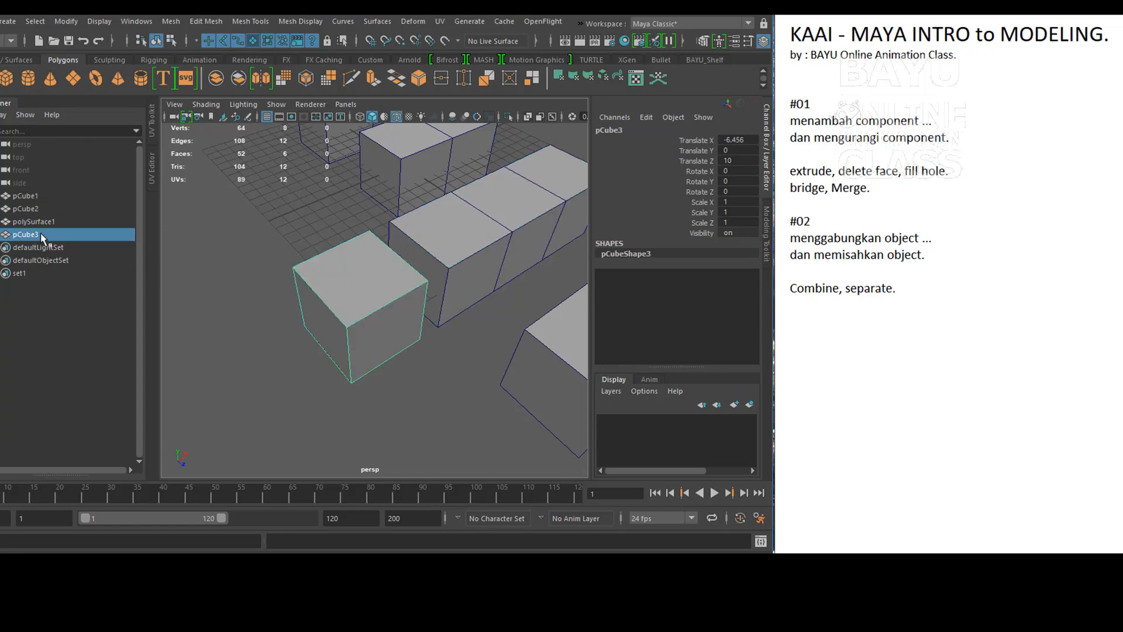
left_click(480, 227, "shift")
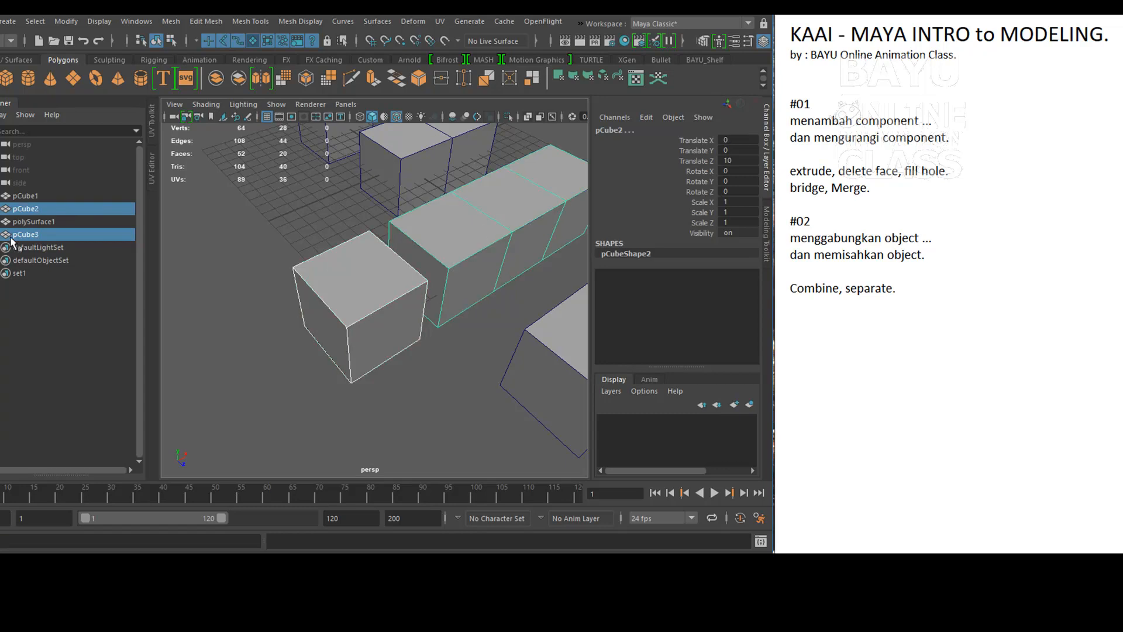
left_click(174, 22)
left_click(195, 67)
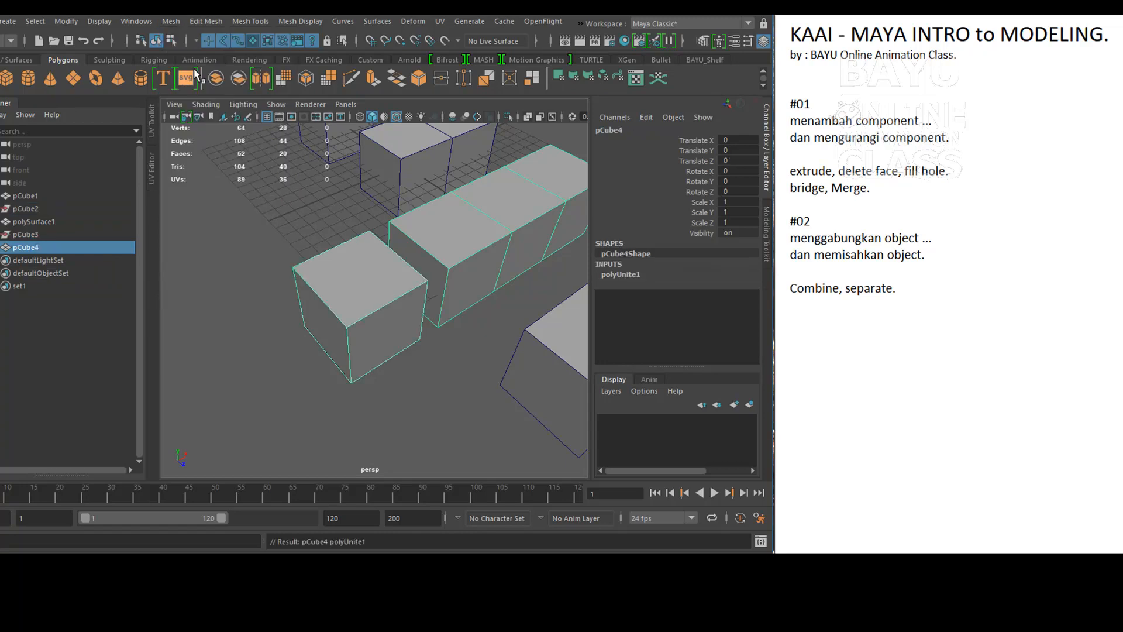
Step: Reselect the combined mesh from both of its parts and from the Outliner to check that it acts as one object
left_click(374, 431)
left_click(353, 332)
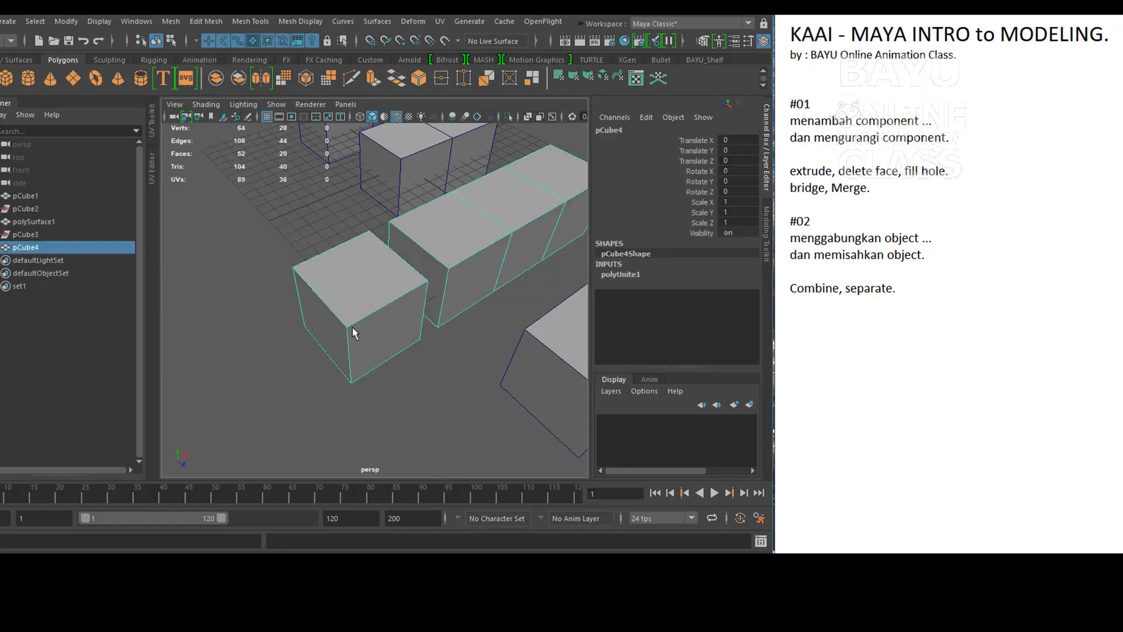
left_click(434, 400)
left_click(479, 261)
left_click(200, 343)
left_click(33, 247)
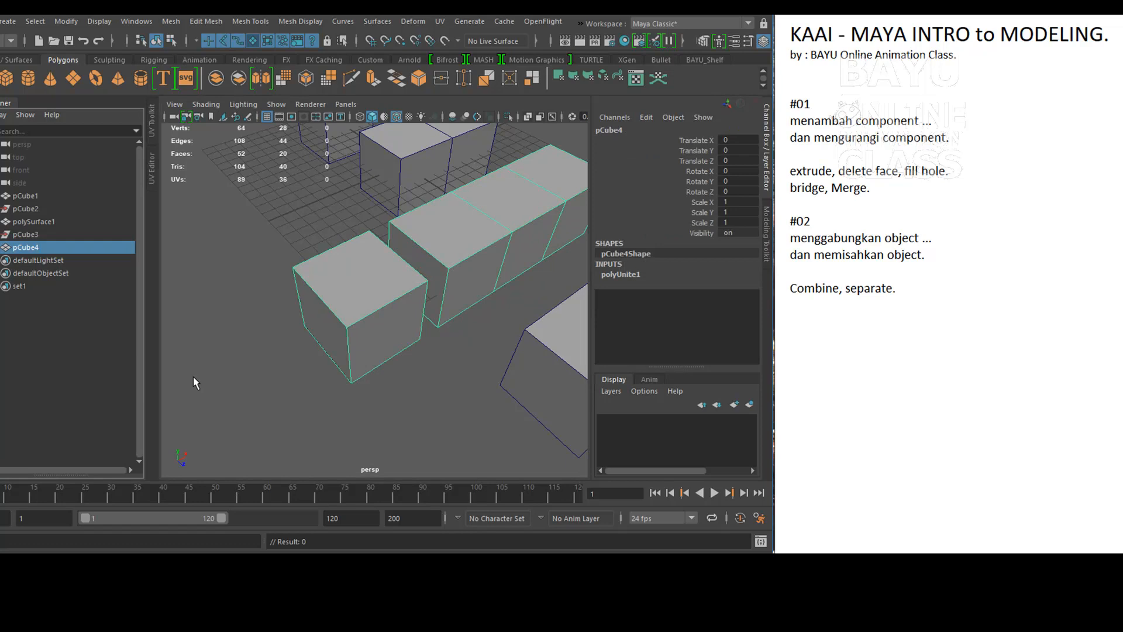
Step: Select the faces of the cube within the combined mesh, apply Separate and return to object mode
left_click_drag(281, 369, 328, 369, "alt")
right_click_drag(304, 279, 302, 265)
left_click_drag(269, 287, 359, 387)
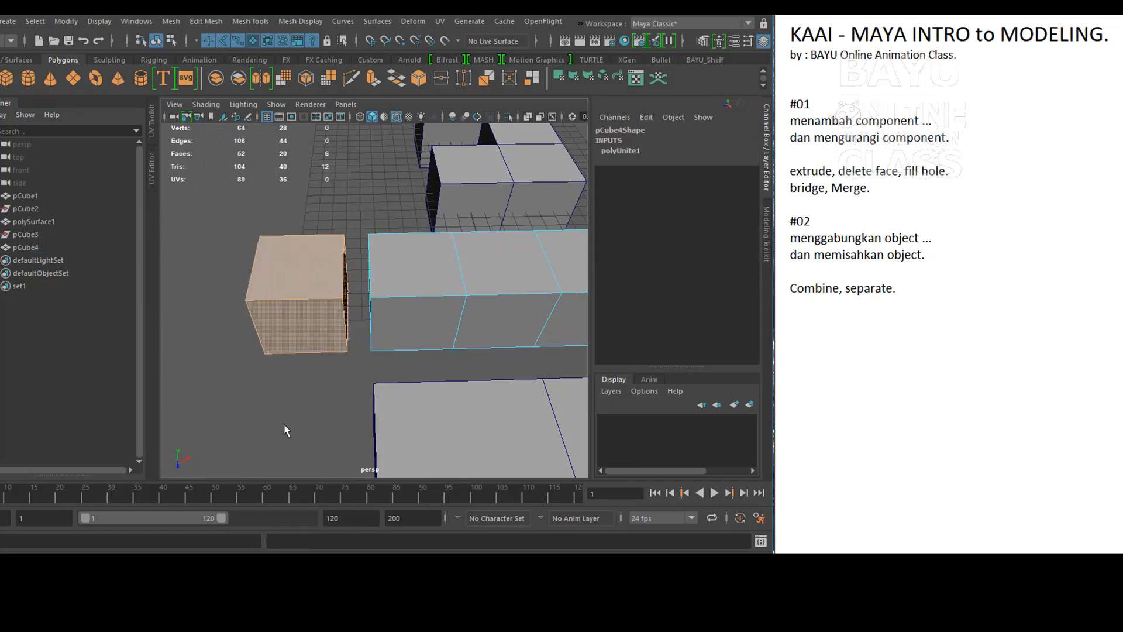
left_click(178, 22)
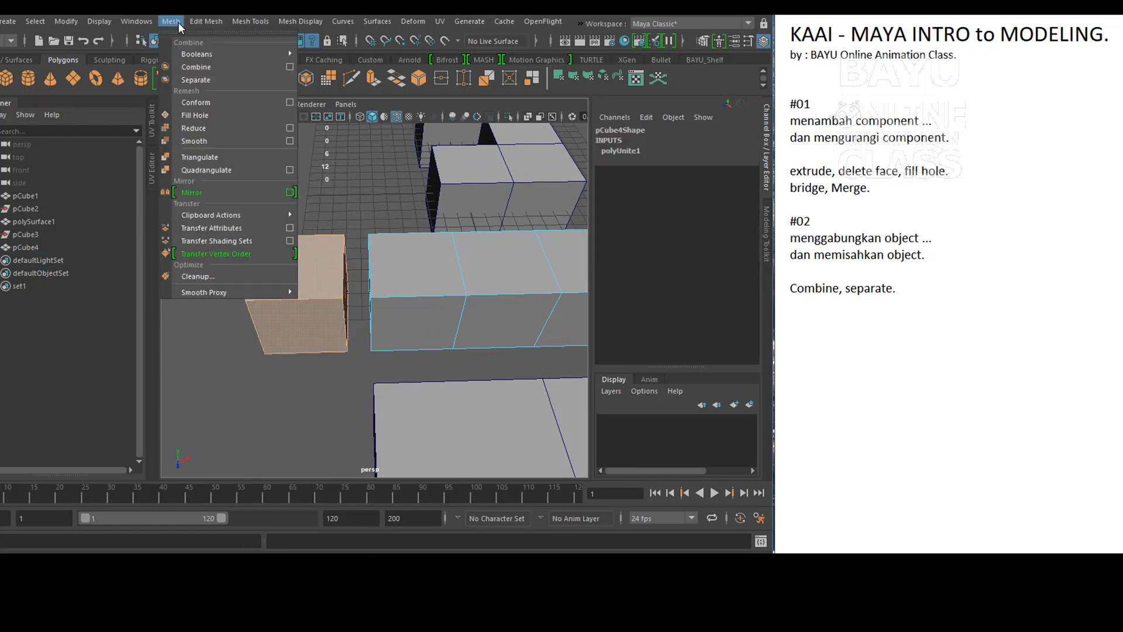
left_click(201, 81)
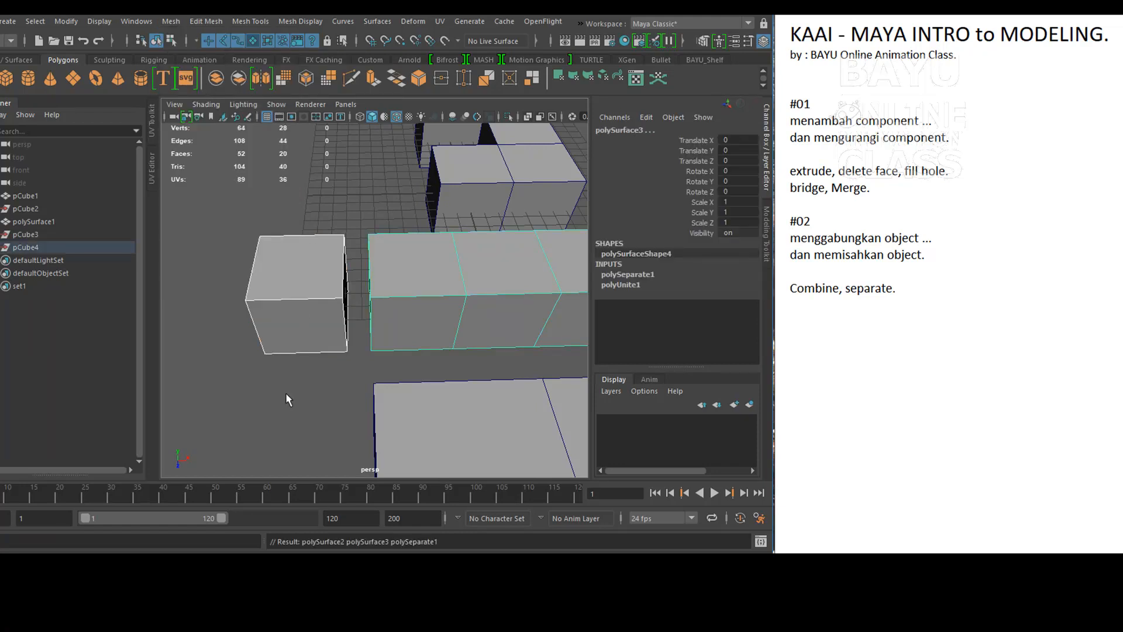
right_click_drag(406, 228, 465, 209)
left_click(317, 409)
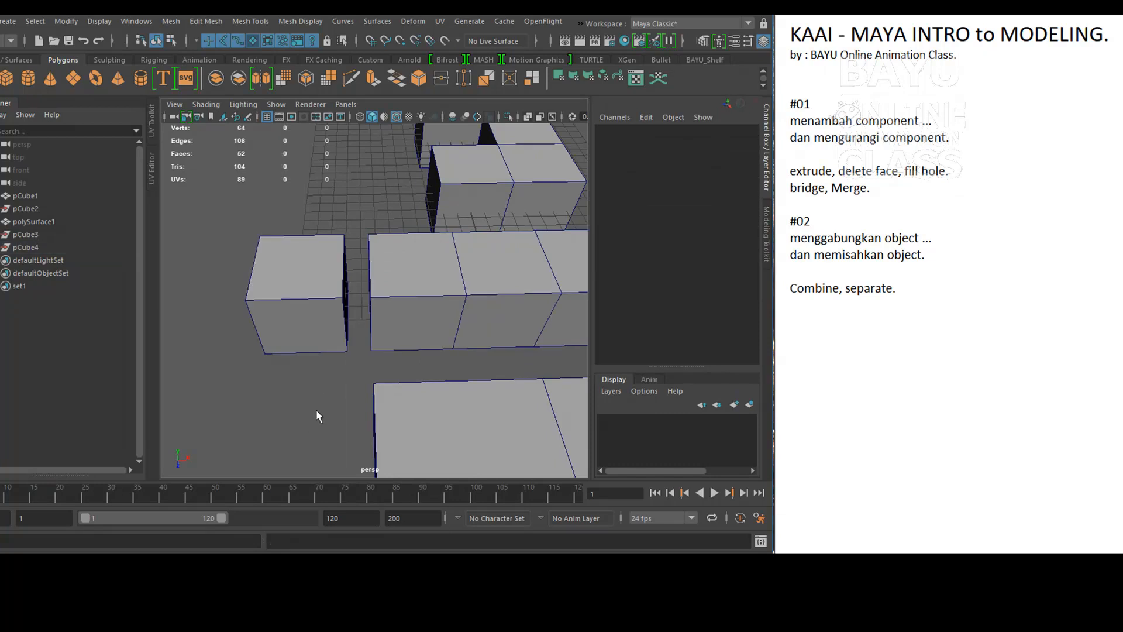
Step: Select the separated cube and three-segment box in turn to check that they are independent objects
left_click(408, 313)
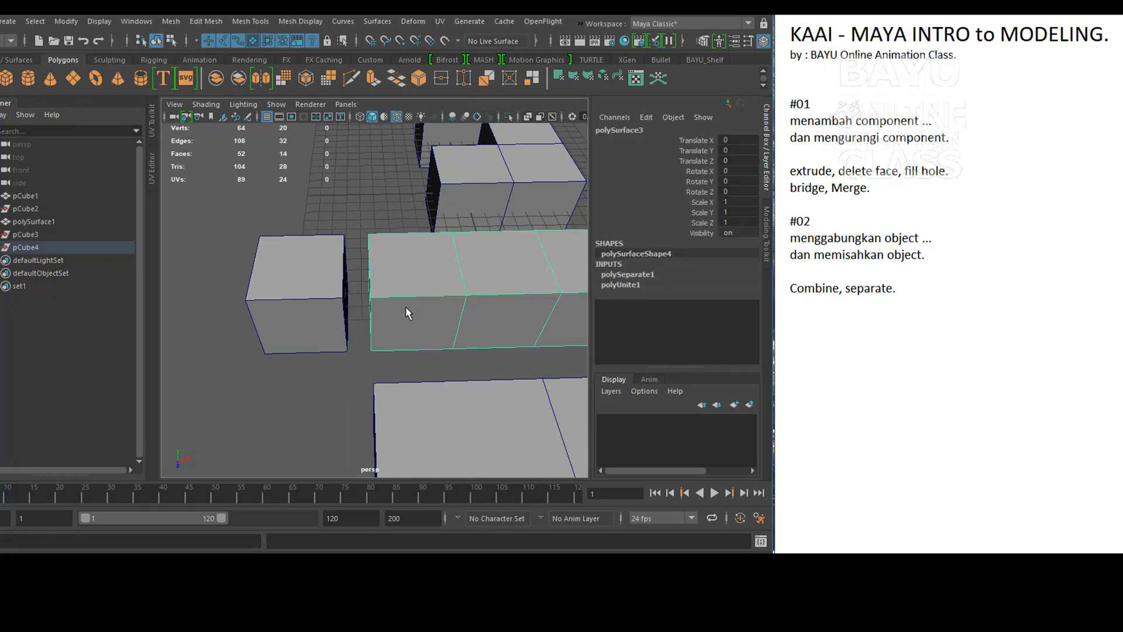
left_click(318, 388)
left_click(295, 311)
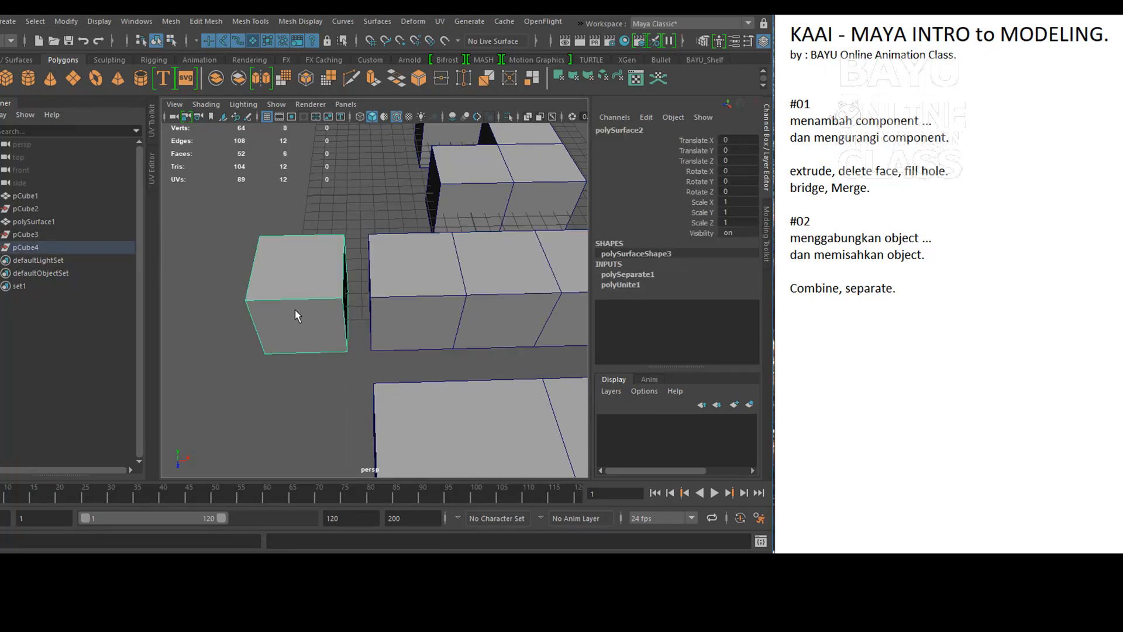
left_click(315, 410)
left_click(383, 334)
left_click(310, 404)
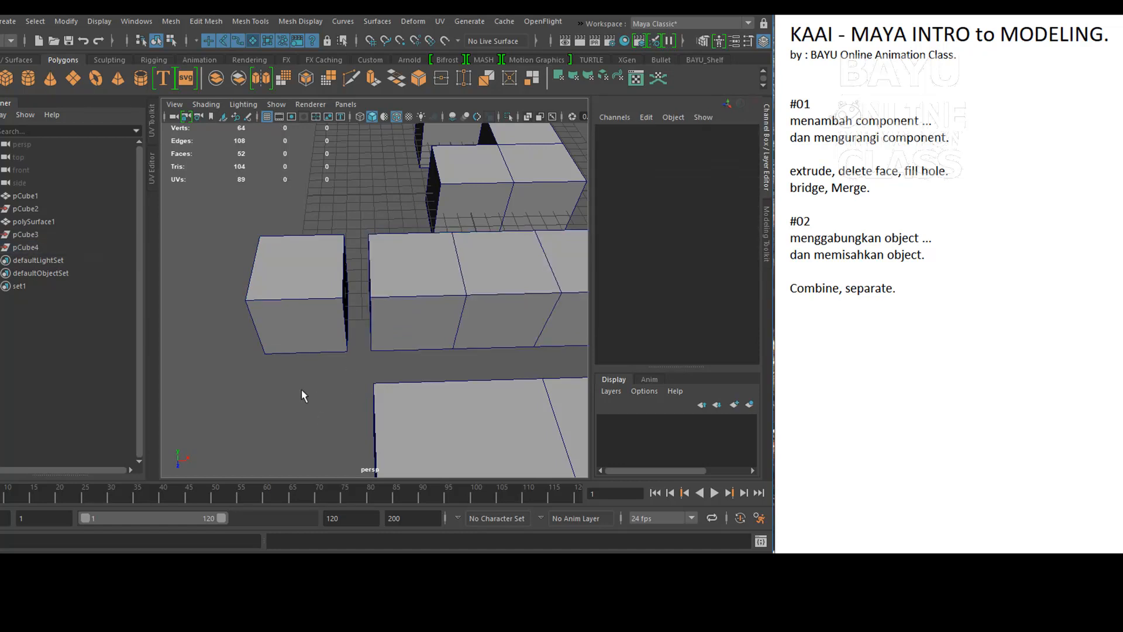
left_click(288, 313)
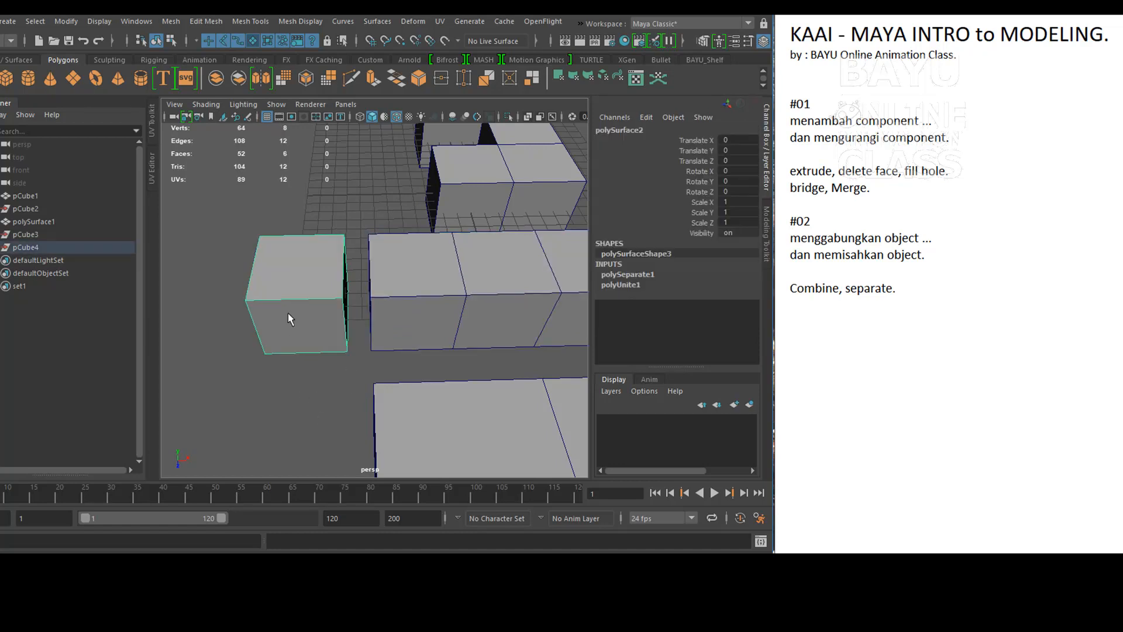
Step: Expand the pCube4 group in the Outliner and select polySurface2 and polySurface3 in turn to match them to their meshes
left_click(3, 247)
left_click(392, 324)
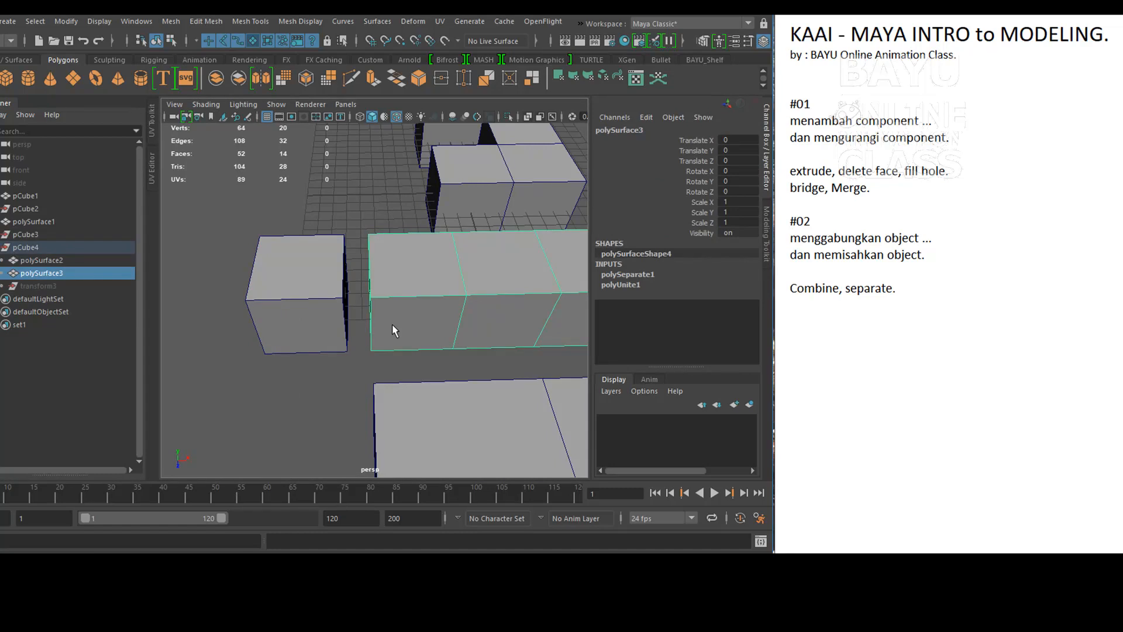
left_click(307, 322)
left_click(416, 330)
left_click(58, 260)
left_click(59, 273)
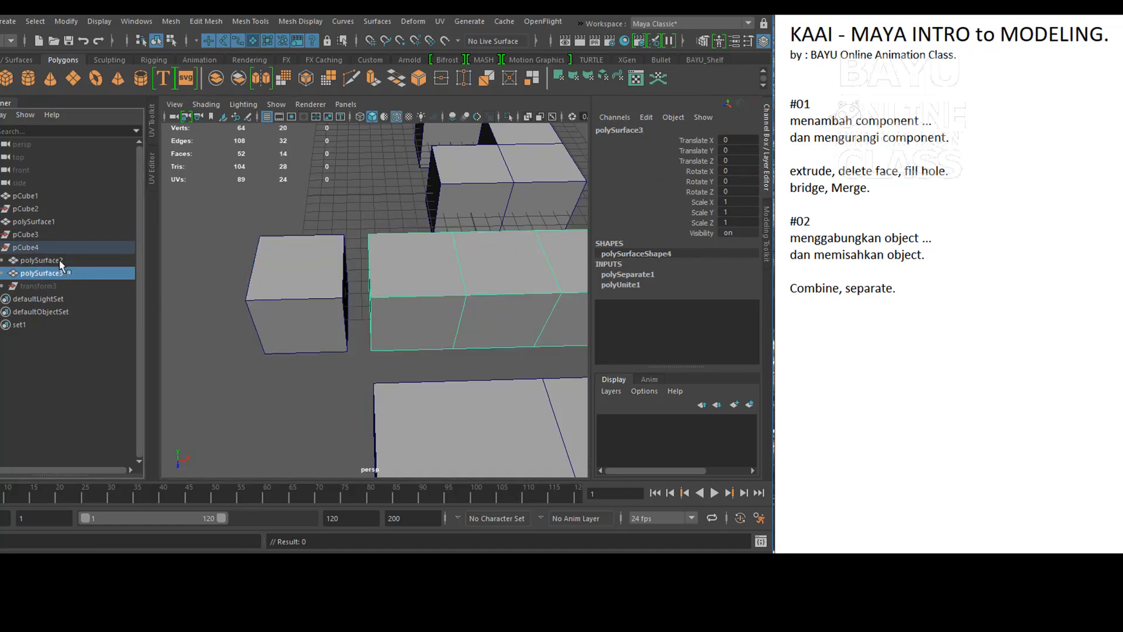
left_click(58, 259)
left_click(54, 272)
left_click_drag(298, 380, 381, 384, "alt")
middle_click_drag(381, 384, 396, 382, "alt")
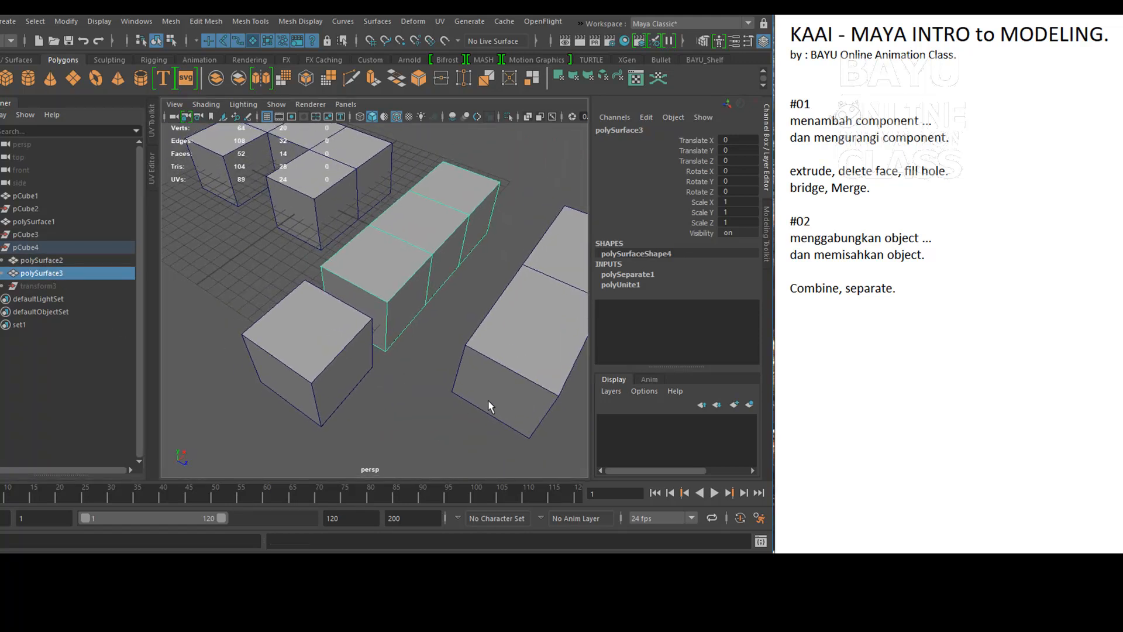
right_click_drag(488, 400, 403, 381, "alt")
middle_click_drag(404, 381, 403, 388, "alt")
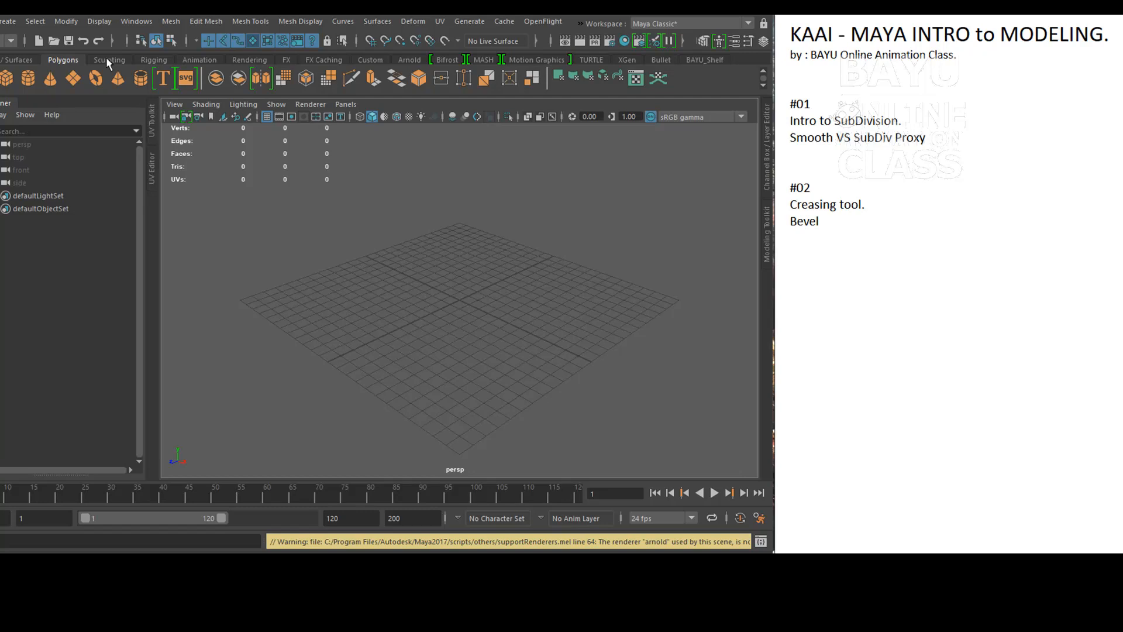
Step: Create a polygon cube at the origin of the new empty scene
left_click(8, 21)
mouse_move(73, 67)
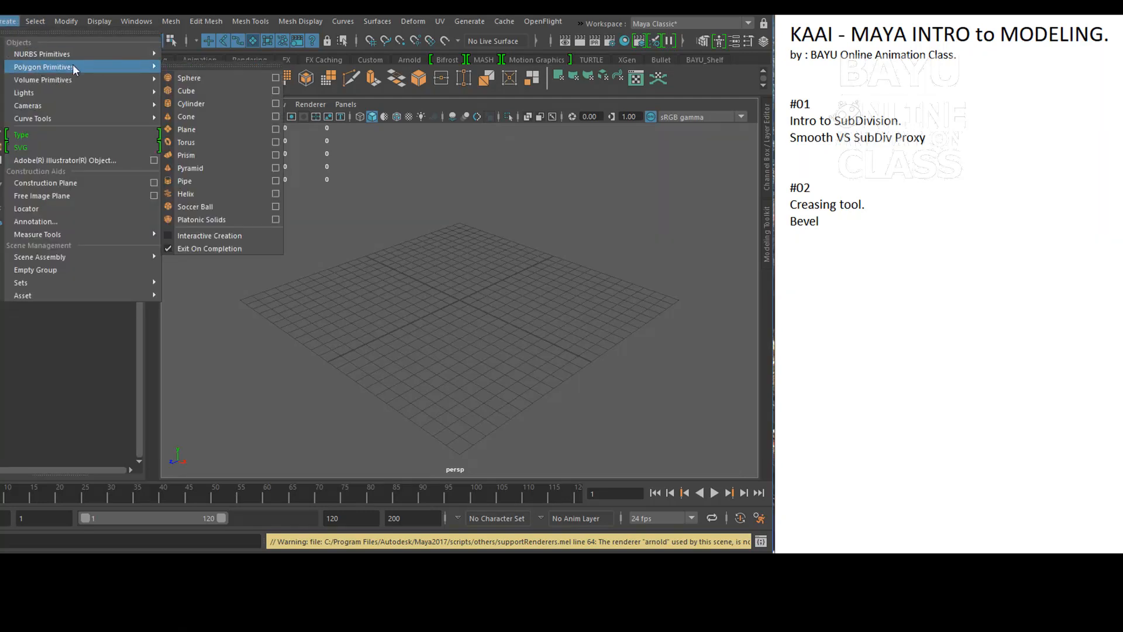
left_click(198, 89)
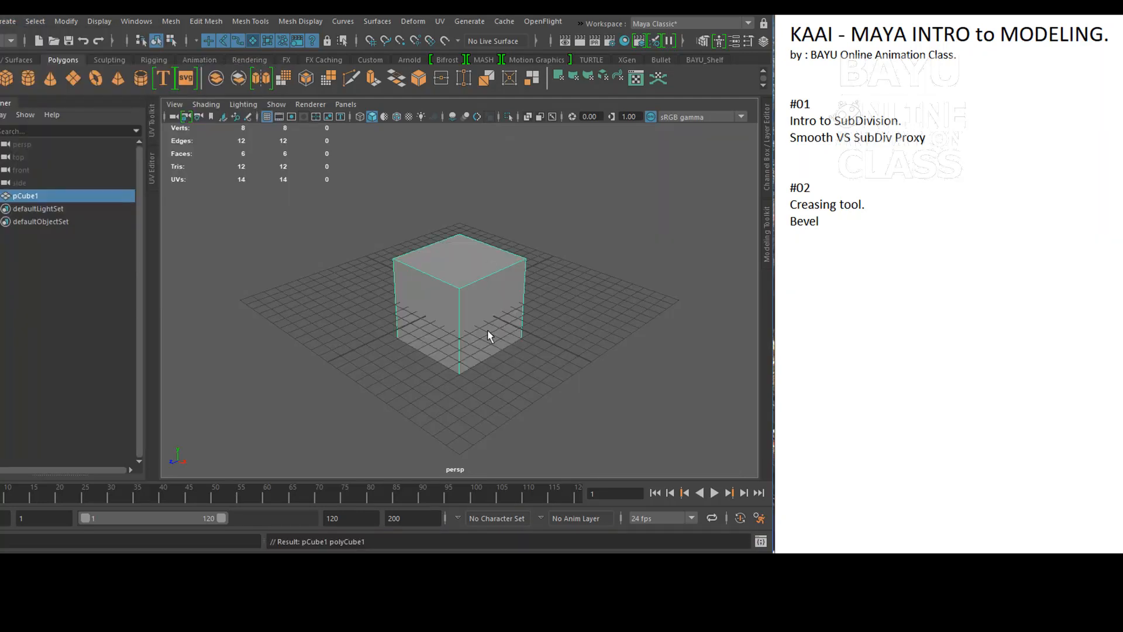
left_click_drag(386, 335, 459, 340, "alt")
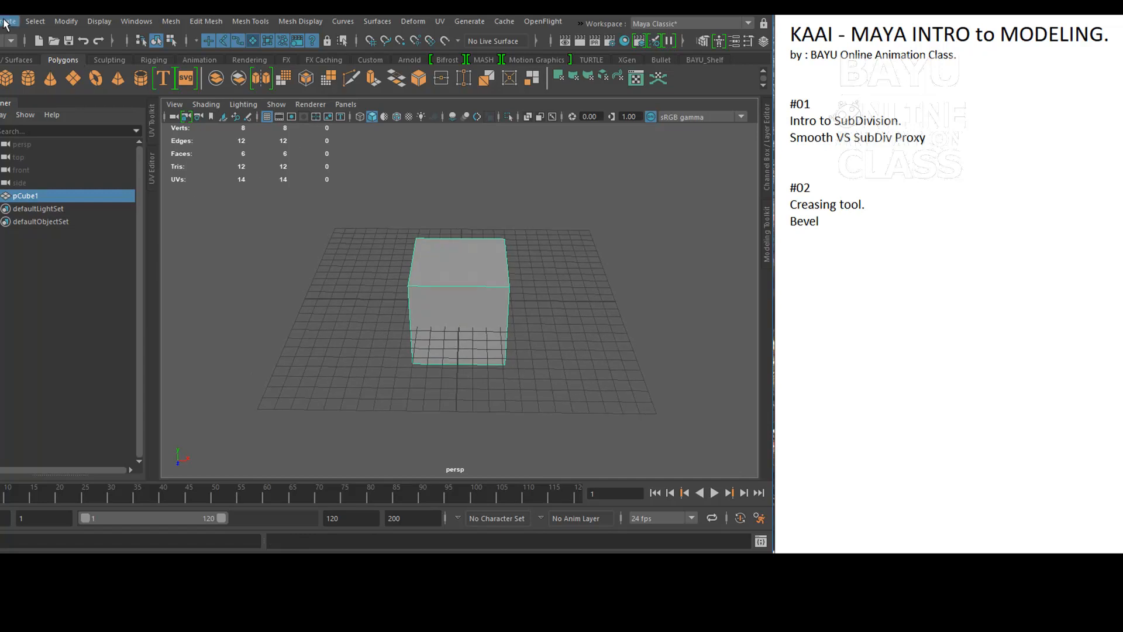
Step: Create a second polygon cube and move it along the X axis so it stands clear beside the first
left_click(6, 22)
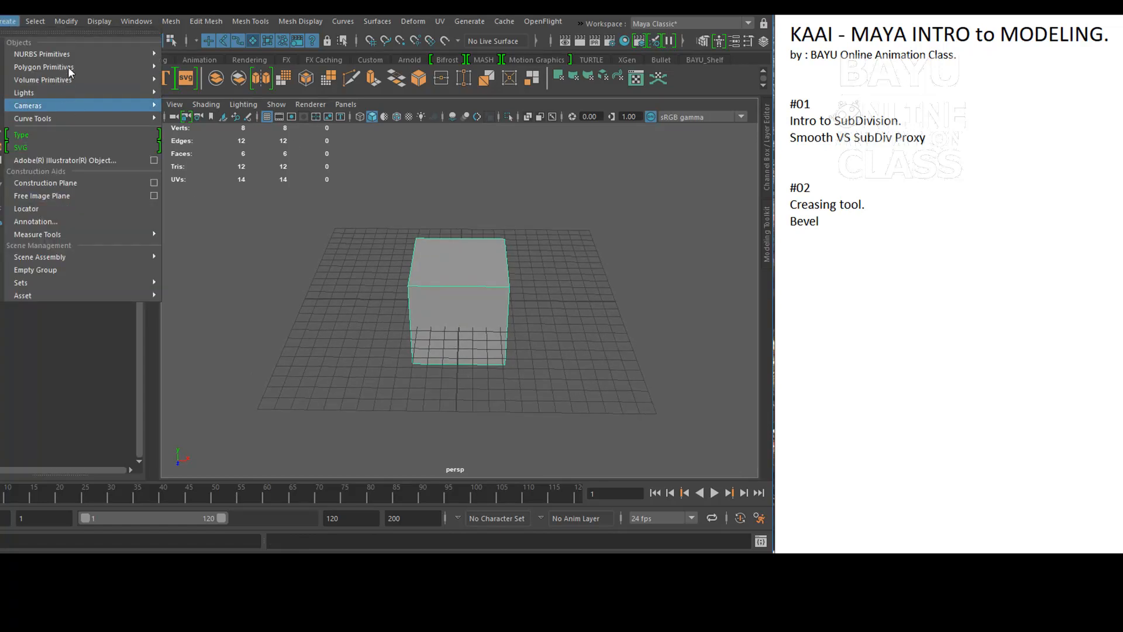
mouse_move(91, 67)
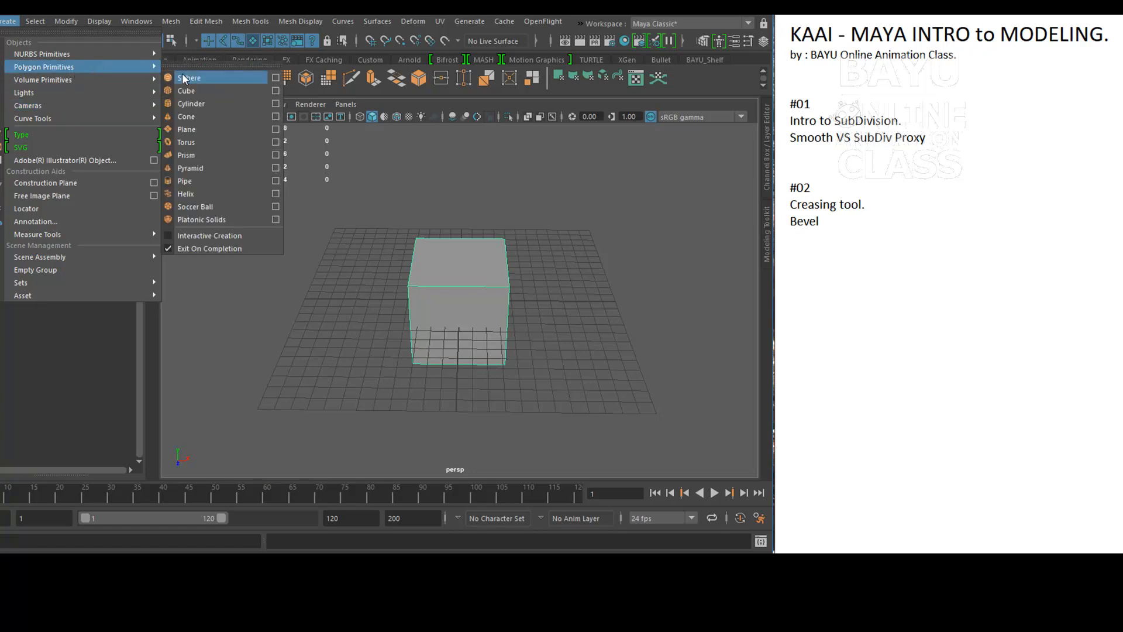
left_click(205, 86)
key("w")
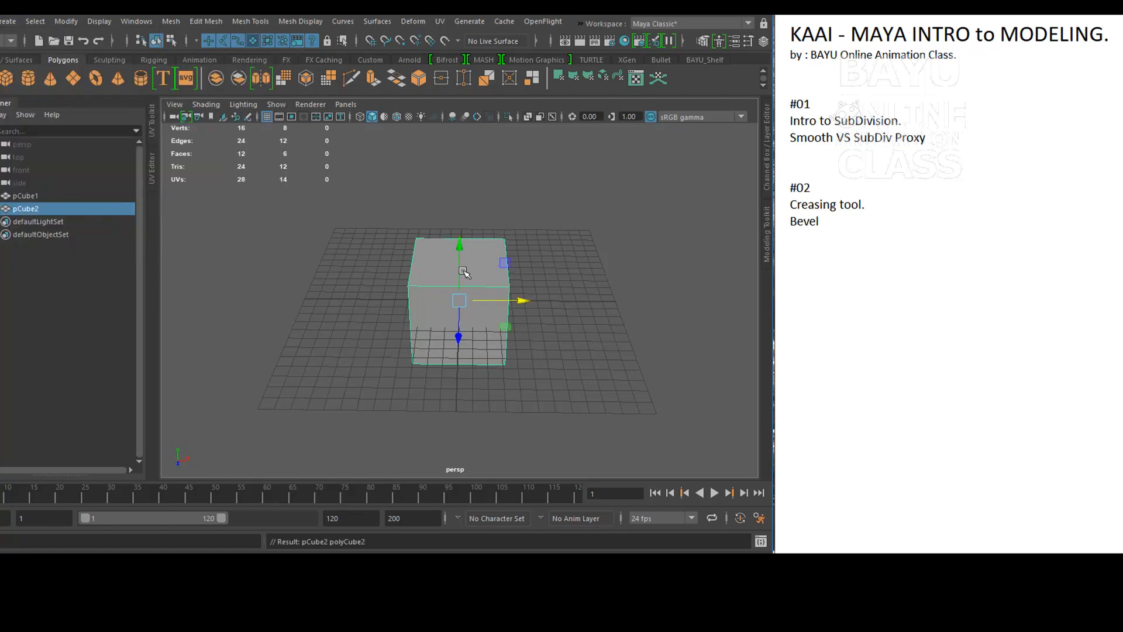
left_click_drag(518, 302, 679, 300)
Step: Select pCube1 and pCube2 in turn in the Outliner to identify the two cubes
middle_click_drag(514, 334, 473, 351, "alt")
left_click(32, 195)
left_click(32, 207)
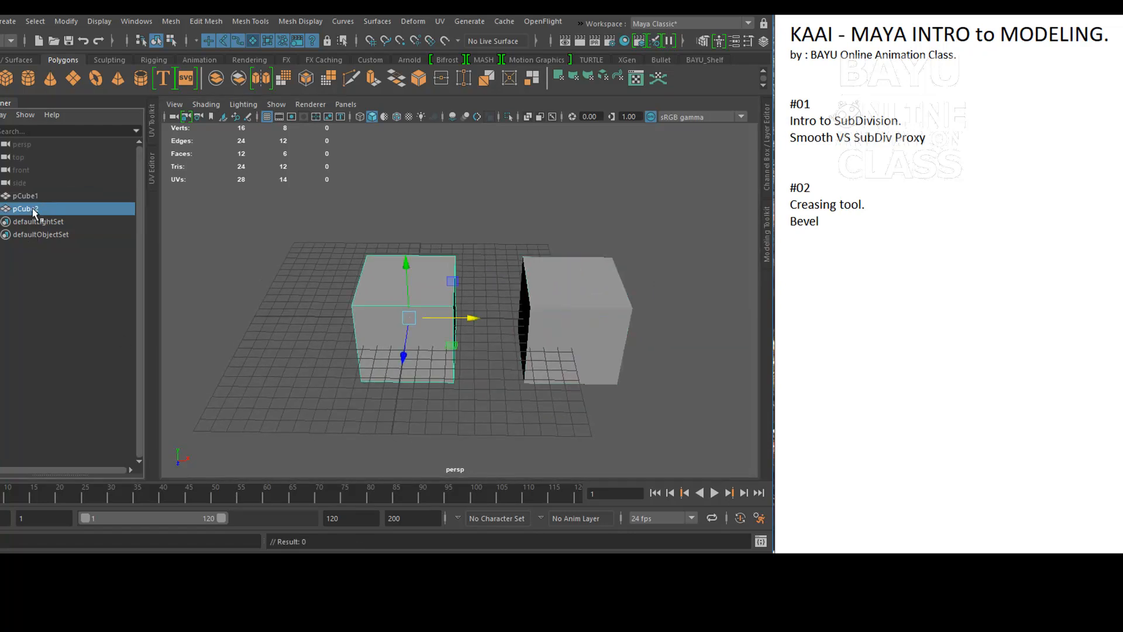
Step: Smooth pCube1 exponentially with the division levels set to 2, using the OpenSubdiv Catmull-Clark subdivision type
left_click(32, 199)
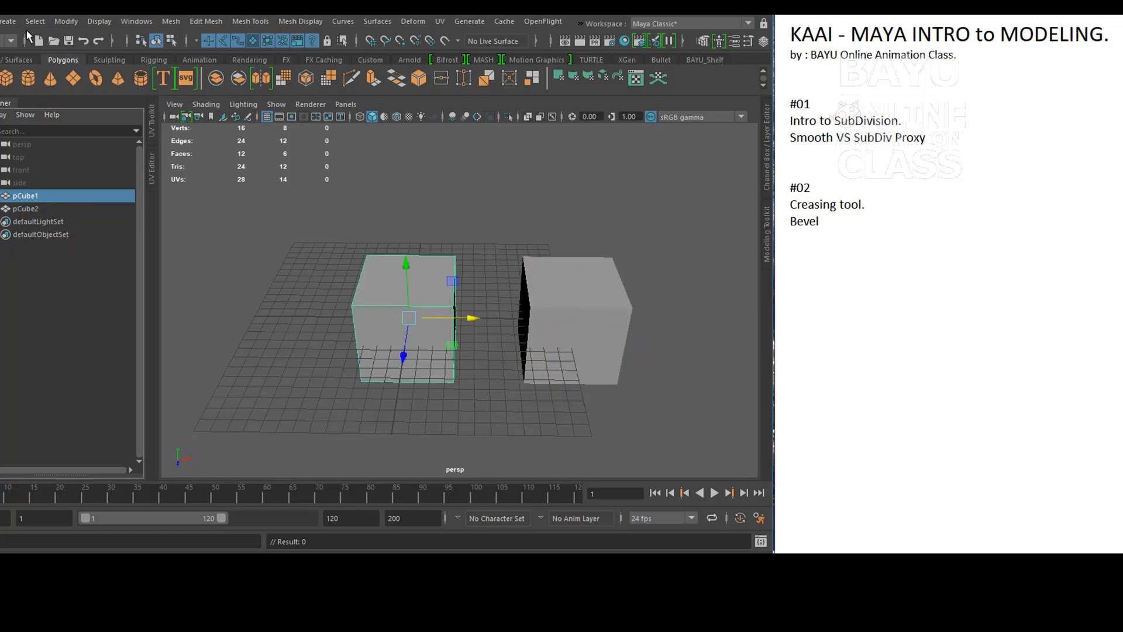
left_click(170, 21)
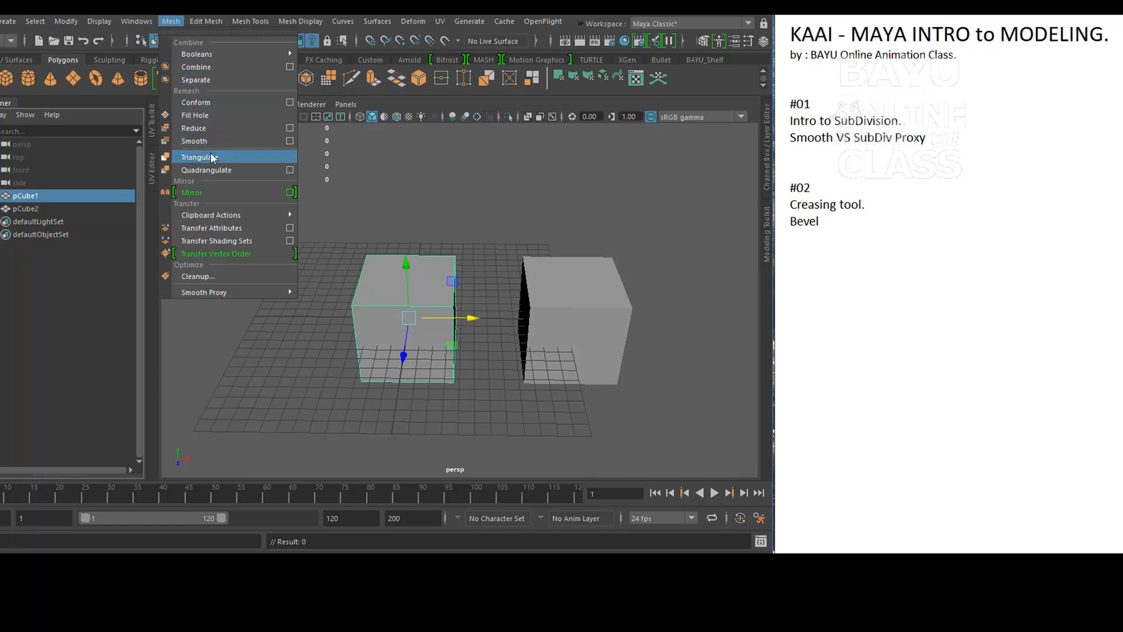
left_click(290, 142)
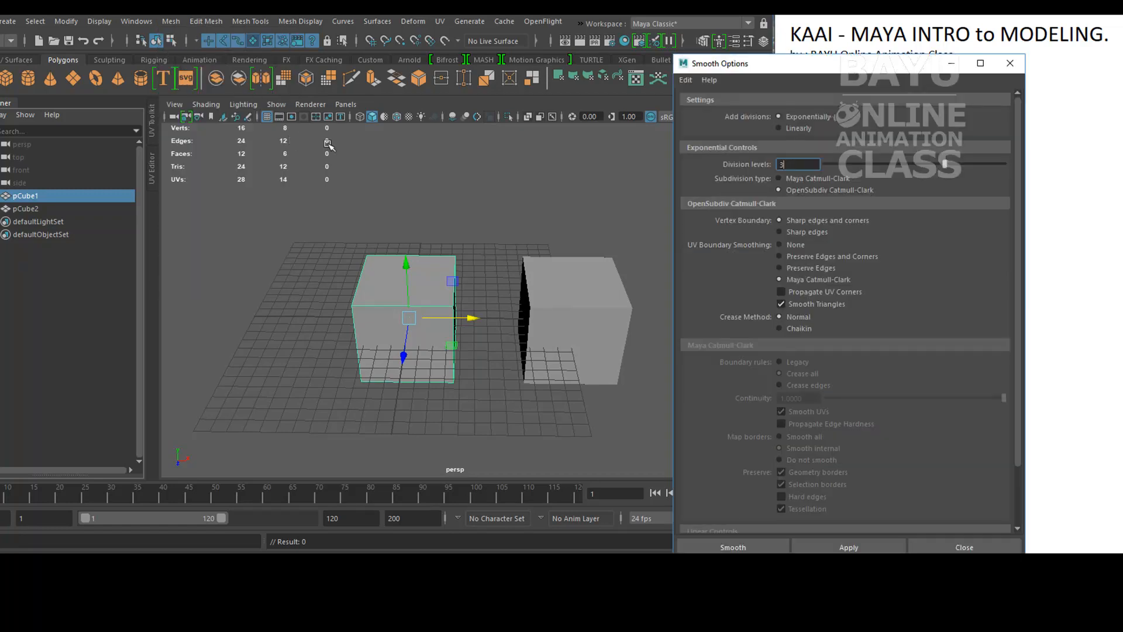
left_click_drag(795, 71, 226, 50)
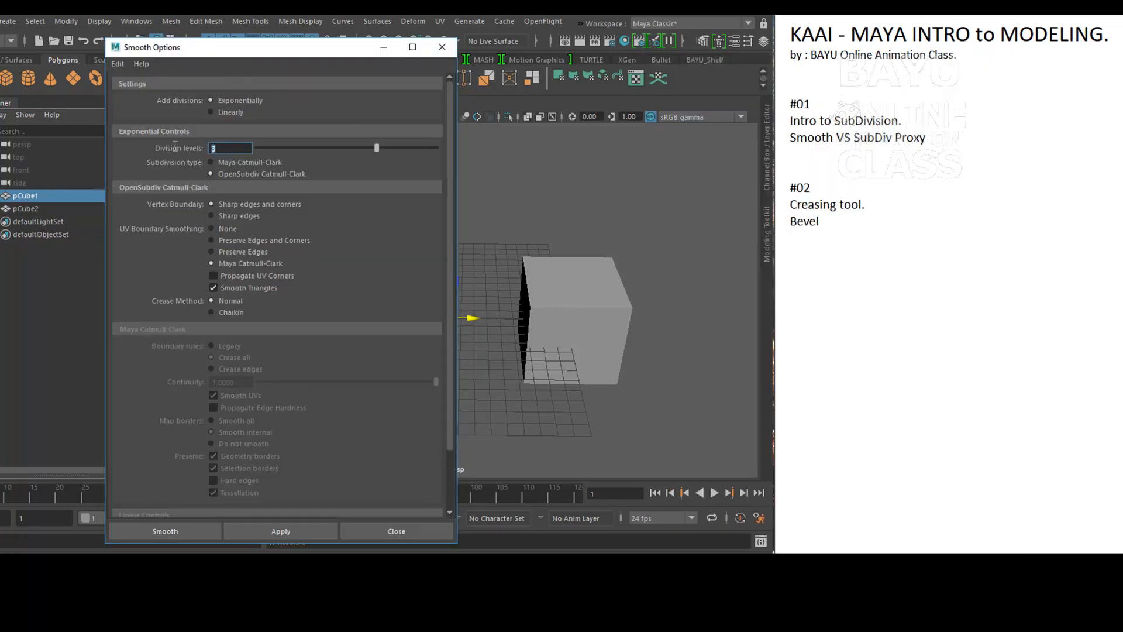
type("2")
left_click(188, 532)
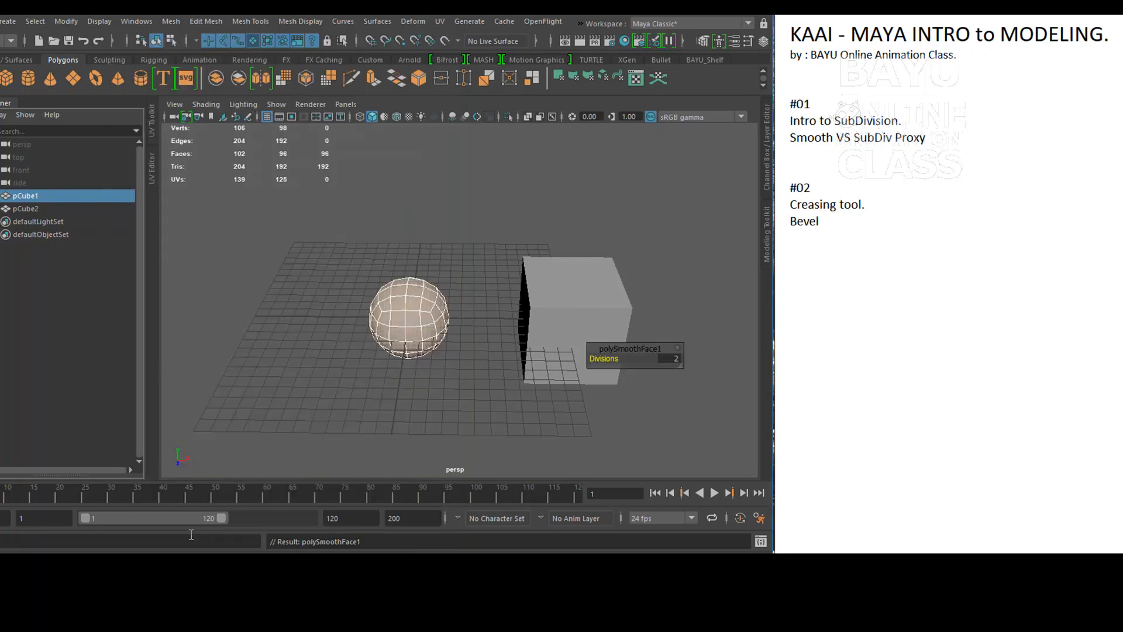
Step: Deselect the smoothed mesh and turn on wireframe on shaded to show the edges of both objects
left_click(378, 432)
middle_click_drag(433, 330, 400, 325, "alt")
left_click_drag(400, 324, 342, 332, "alt")
right_click_drag(342, 333, 507, 318, "alt")
middle_click_drag(464, 323, 444, 318, "alt")
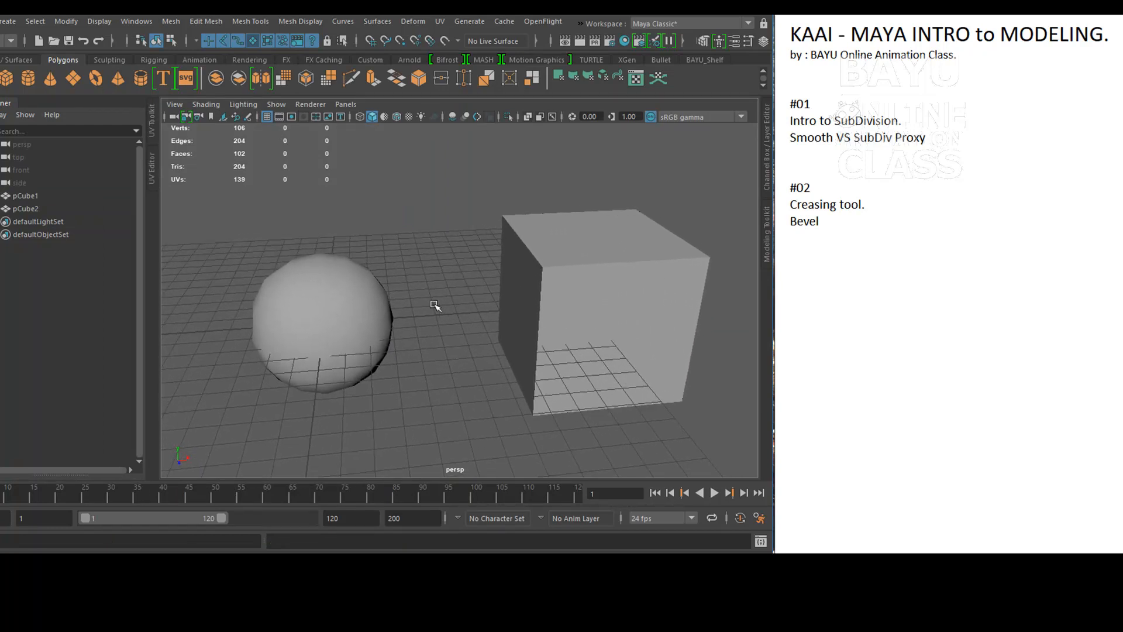
left_click(398, 116)
mouse_move(361, 358)
left_mouse_down("alt")
mouse_move(486, 353)
mouse_move(364, 353)
left_mouse_up("alt")
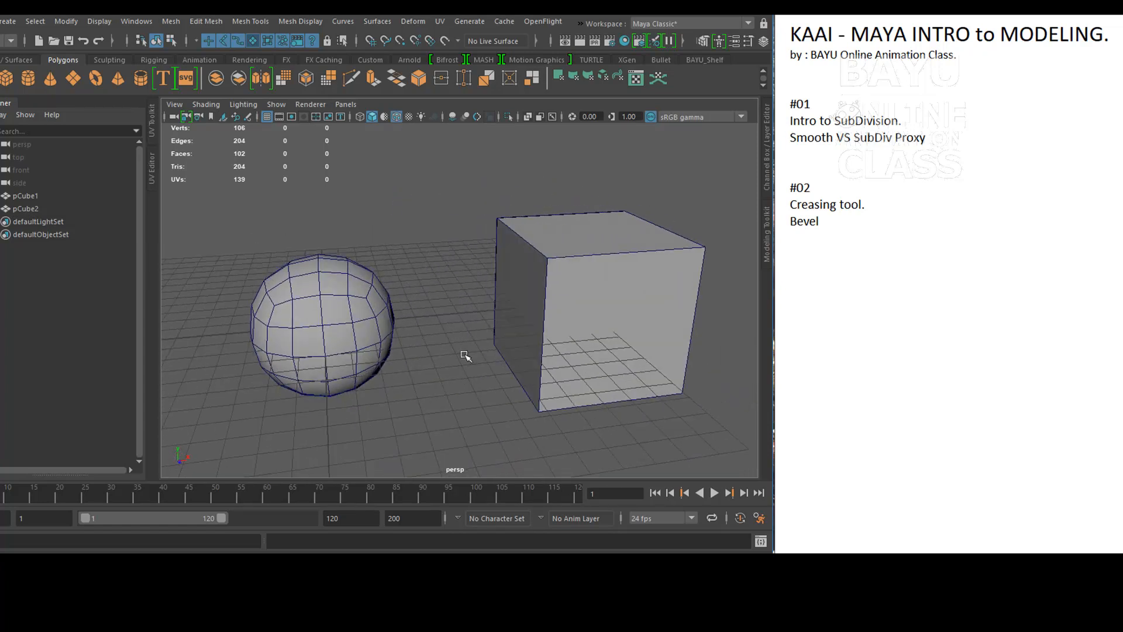
scroll(462, 353, "down", 2)
left_click_drag(477, 352, 457, 367, "alt")
Step: Apply Subdiv Proxy to pCube2 with 2 division levels, exponential subdivision and the Keep shader option
left_click(597, 353)
left_click_drag(599, 354, 511, 326, "alt")
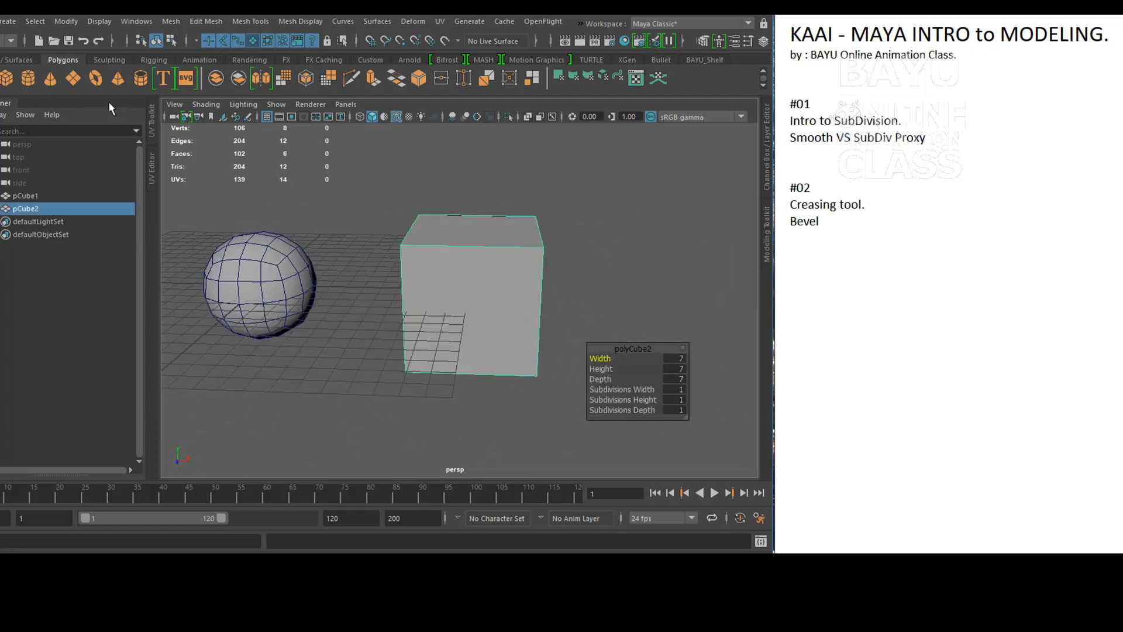
left_click(170, 23)
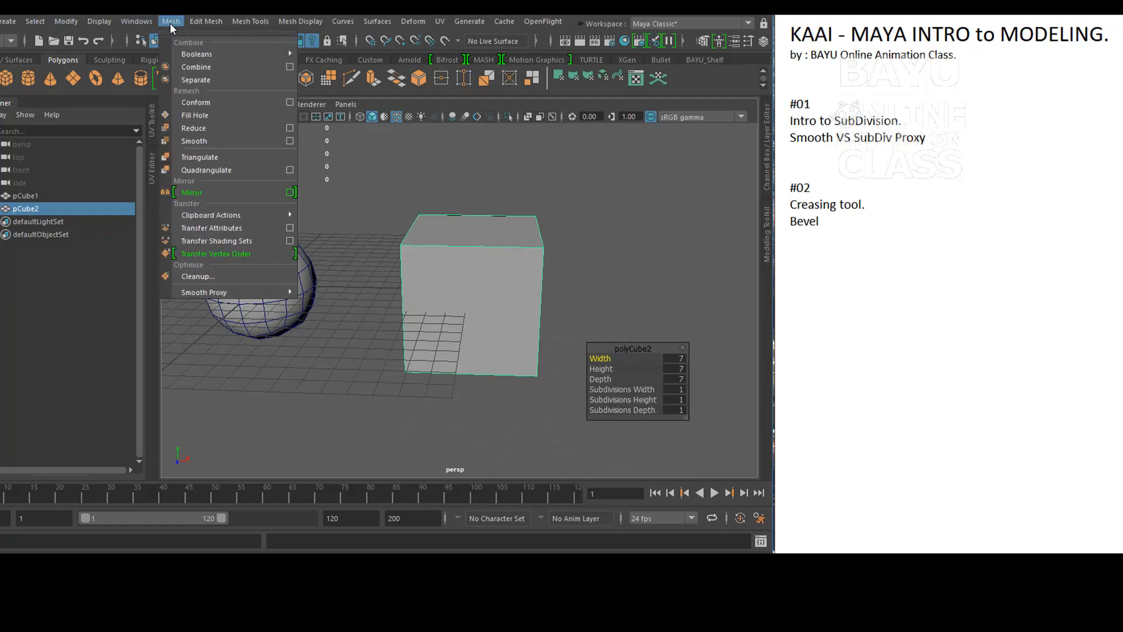
mouse_move(251, 295)
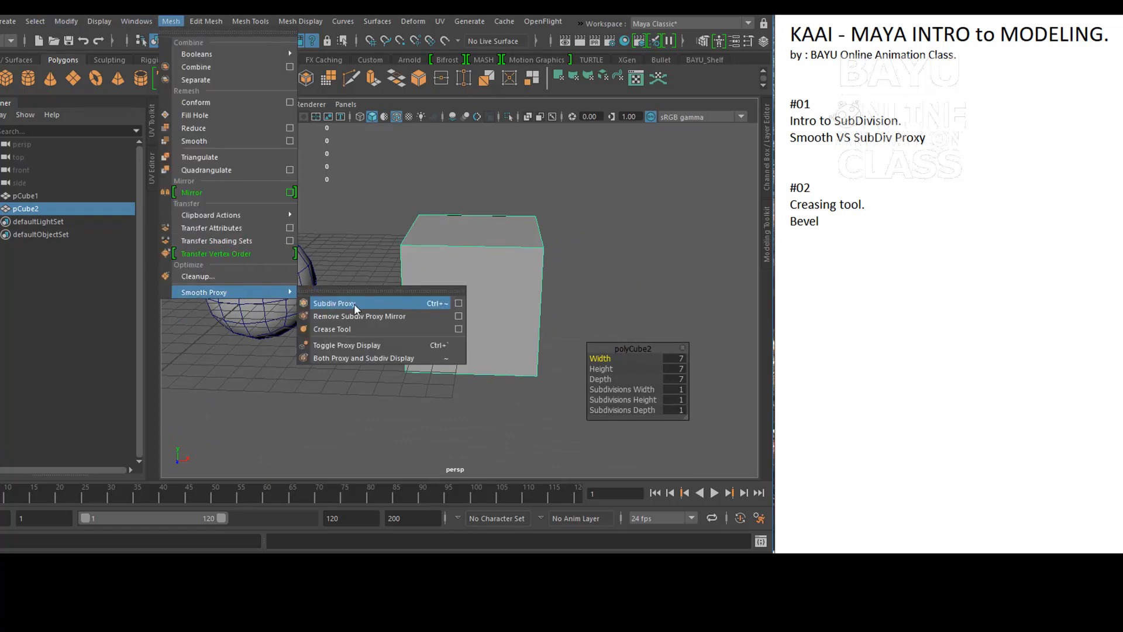
left_click(459, 304)
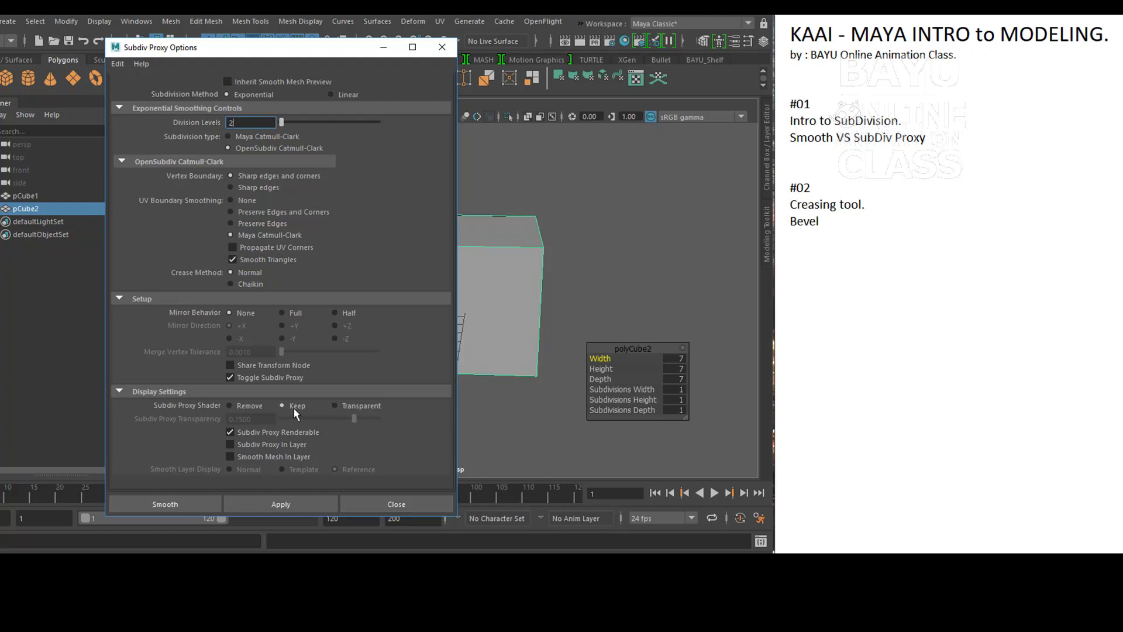
left_click(180, 503)
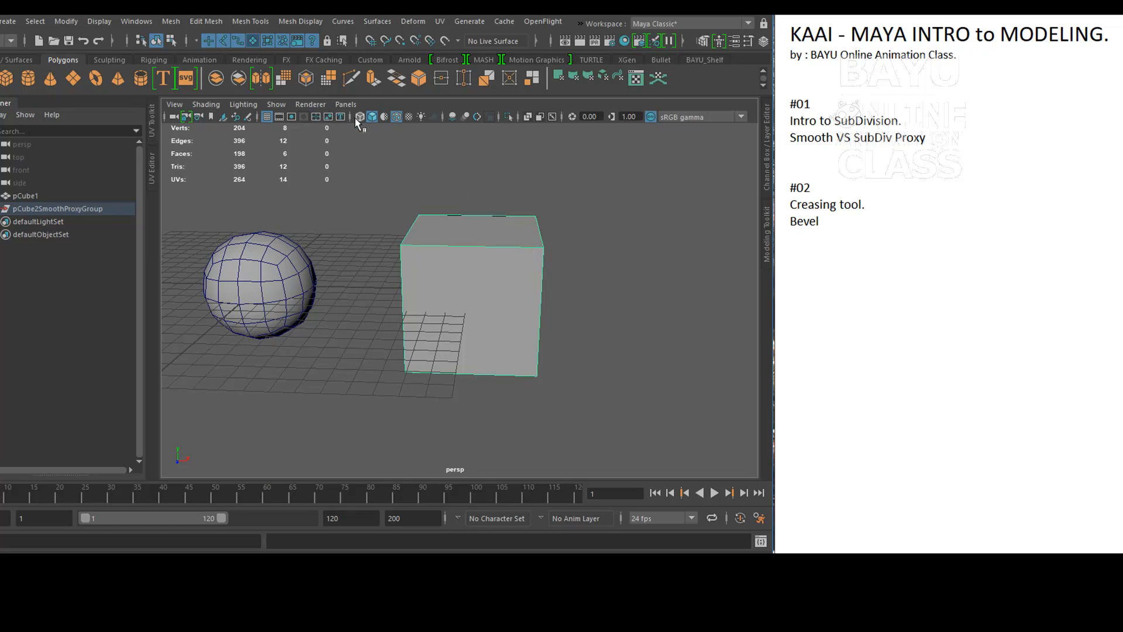
Step: Switch to wireframe display and move the proxy's outer cage cube along the X axis, clear of the smooth mesh inside
left_click(358, 117)
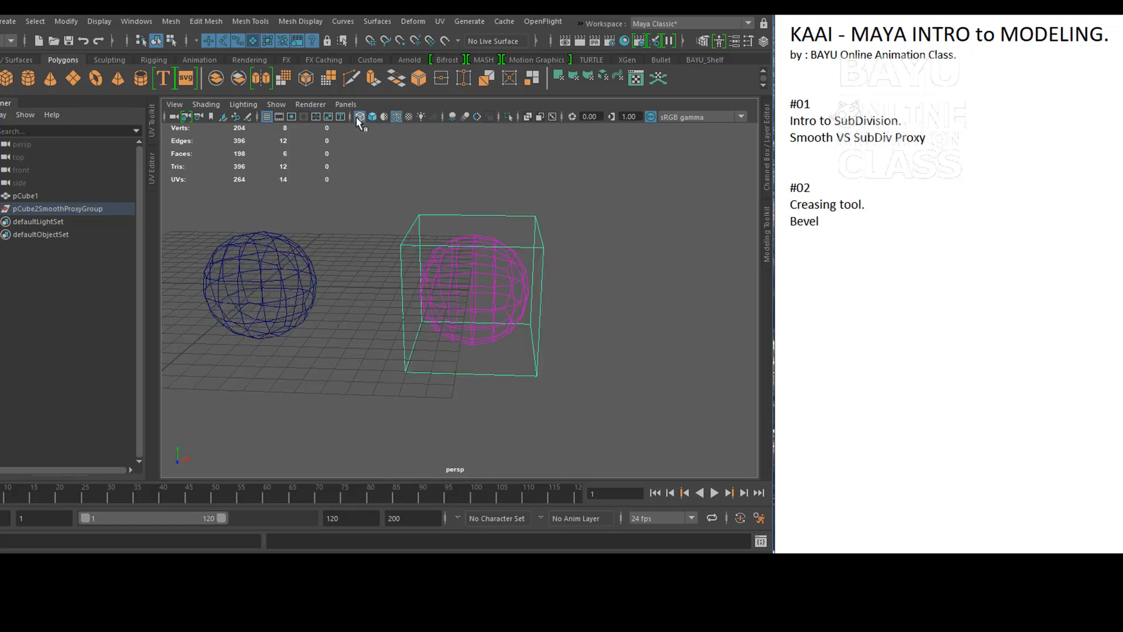
left_click(483, 287)
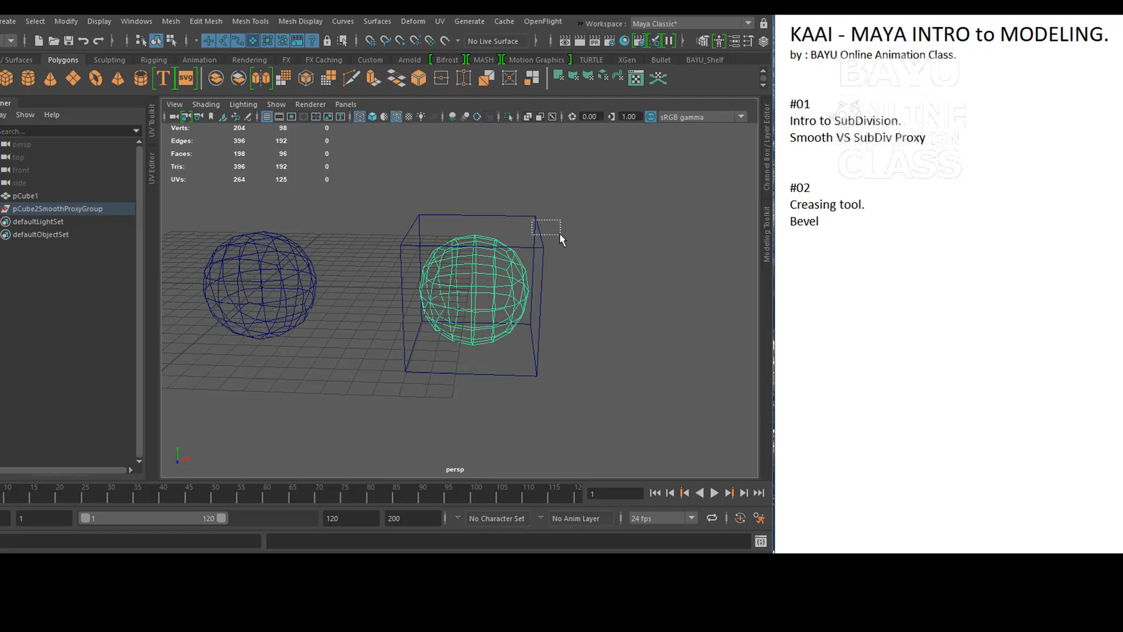
left_click_drag(559, 233, 560, 233)
key("w")
left_click_drag(531, 293, 687, 319)
left_click_drag(514, 318, 503, 330, "alt")
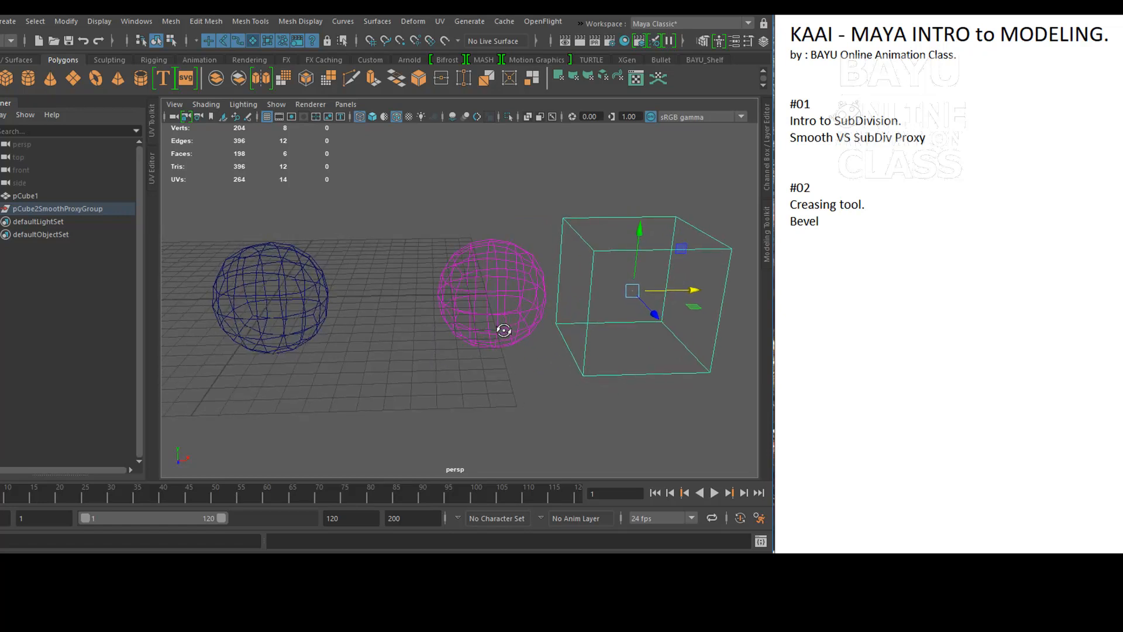
Step: Return the viewport to smooth shaded display and deselect the cage cube to view all three meshes
left_click(372, 116)
left_click_drag(462, 233, 454, 376, "alt")
left_click(480, 393)
mouse_move(529, 394)
left_mouse_down("alt")
mouse_move(497, 401)
mouse_move(517, 394)
left_mouse_up("alt")
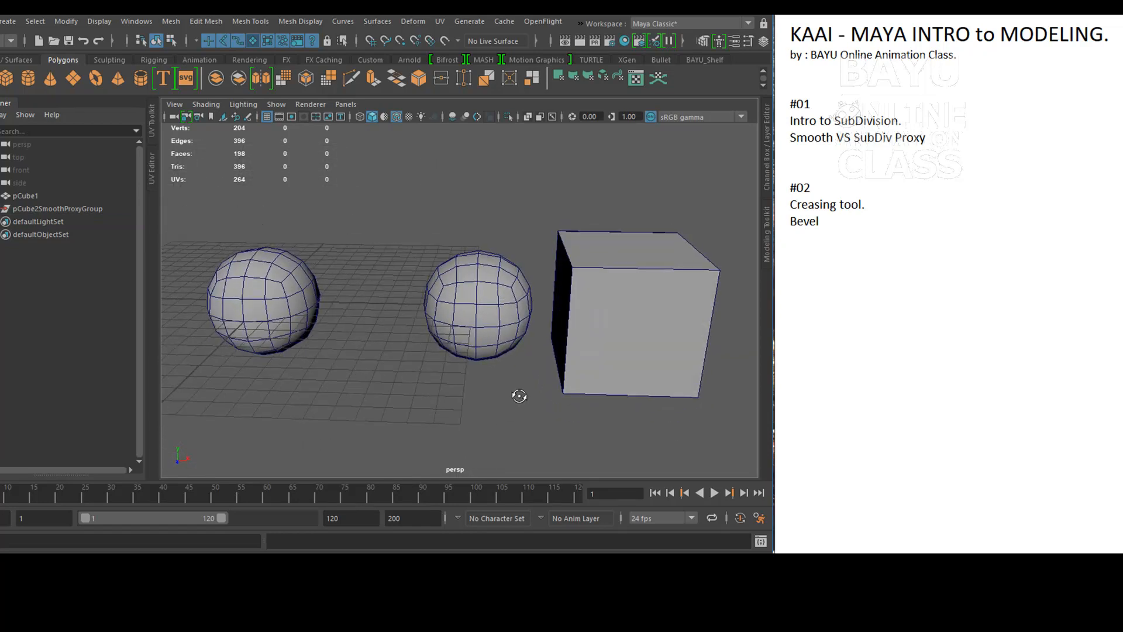
Step: Select pCube1 and pCube2SmoothProxyGroup in the Outliner, expand the group and select pCube2 and pCube3 to match them to their meshes
left_click(30, 196)
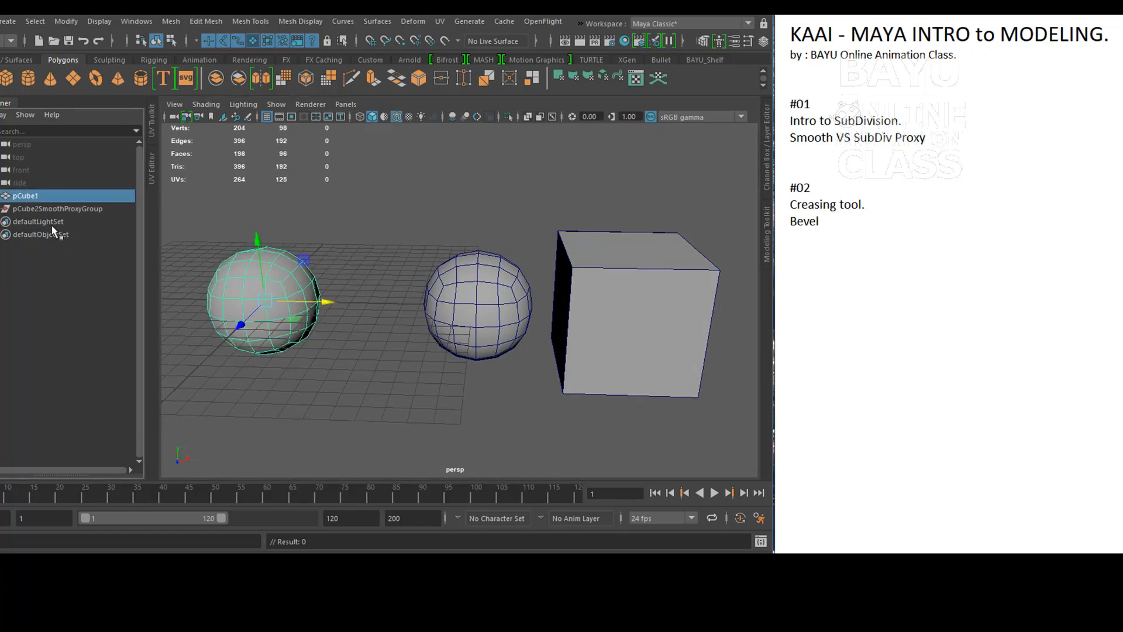
left_click(57, 208)
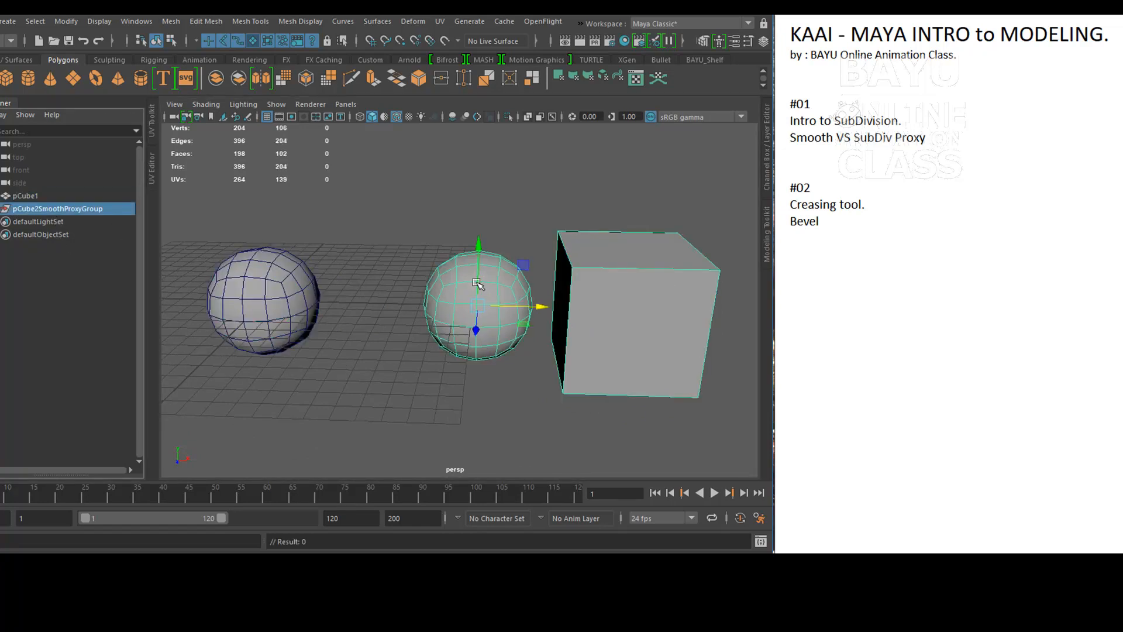
left_click(1, 209)
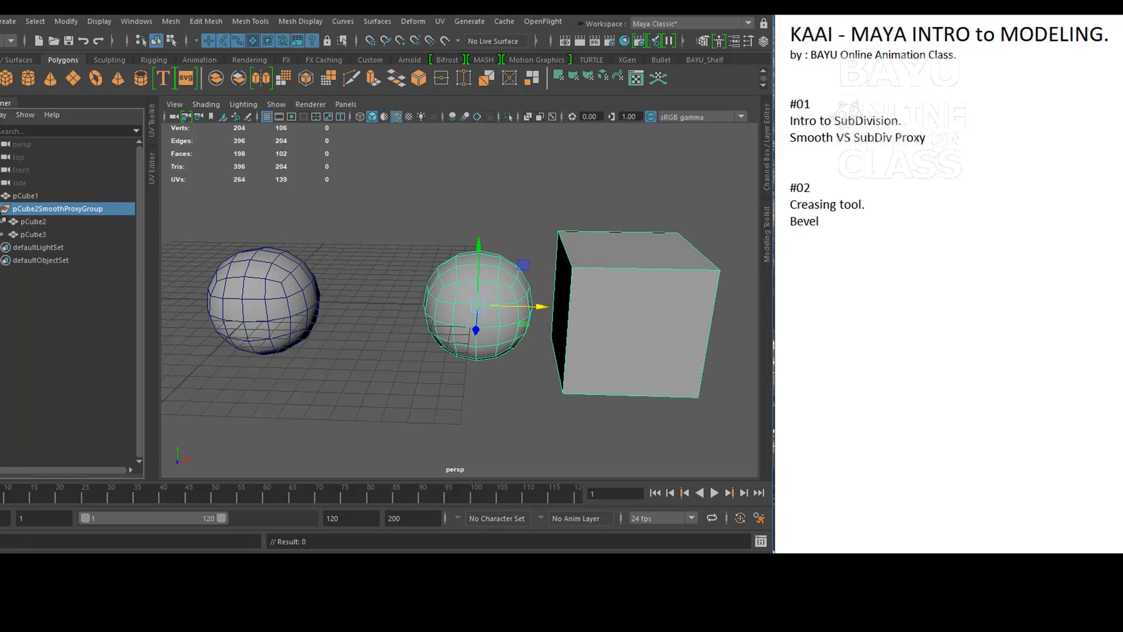
left_click(50, 222)
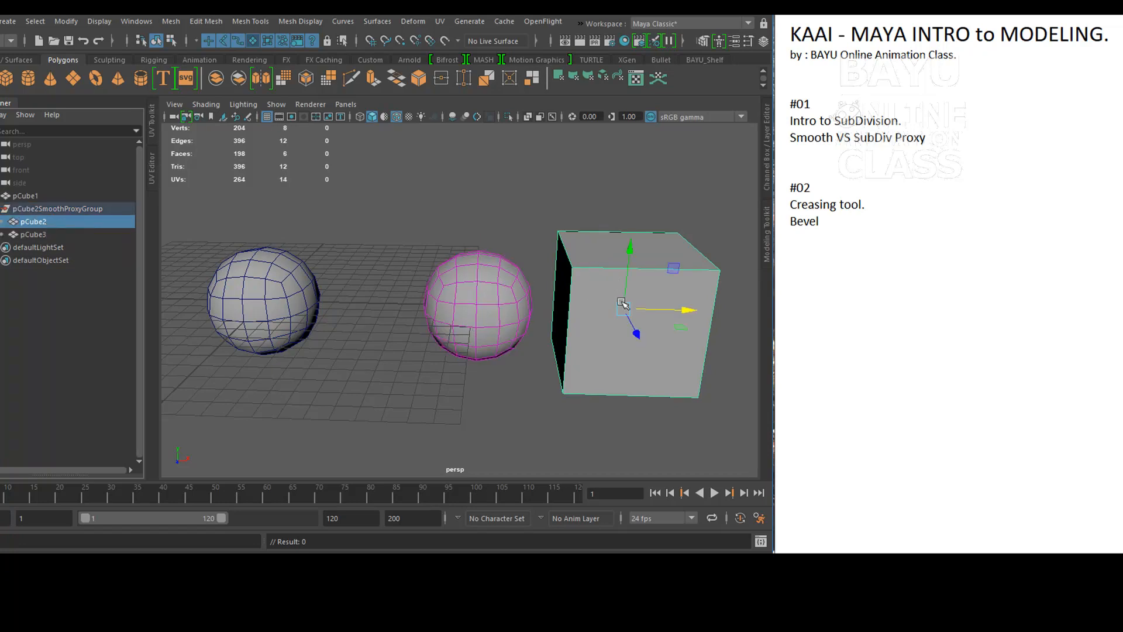
left_click(36, 235)
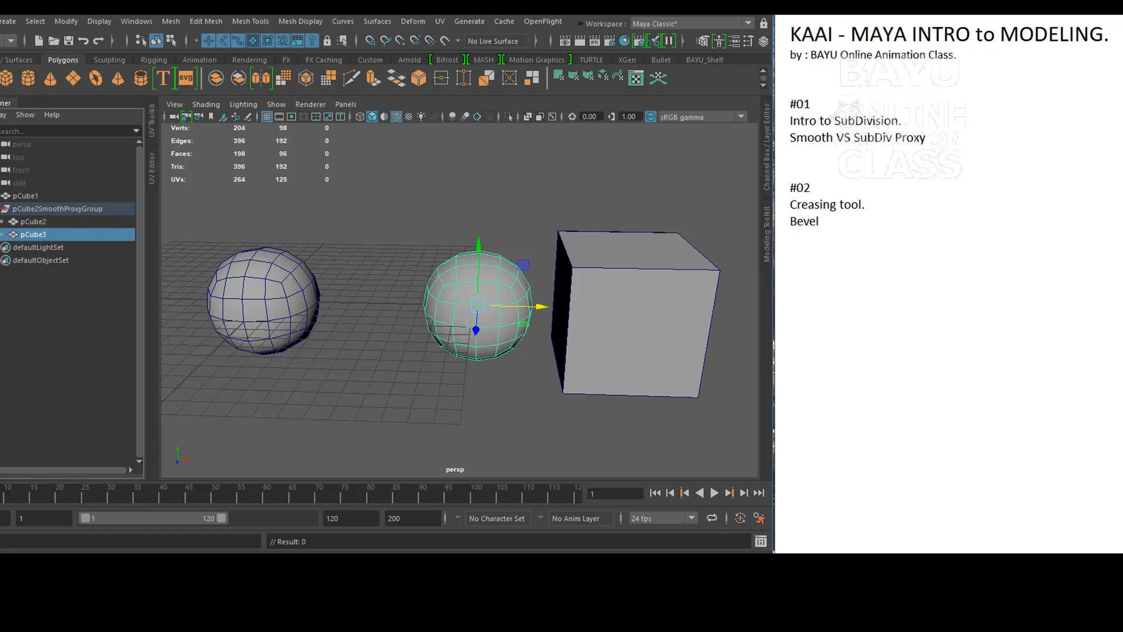
Step: Start a new empty scene without saving the current one
left_click(1, 22)
left_click(52, 44)
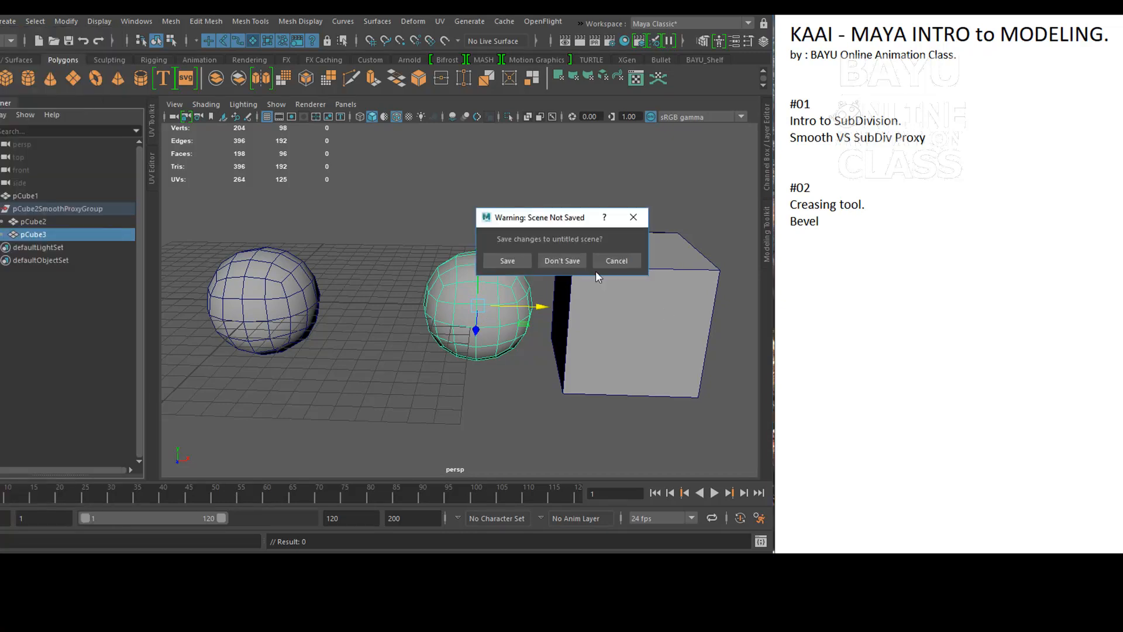
left_click(576, 259)
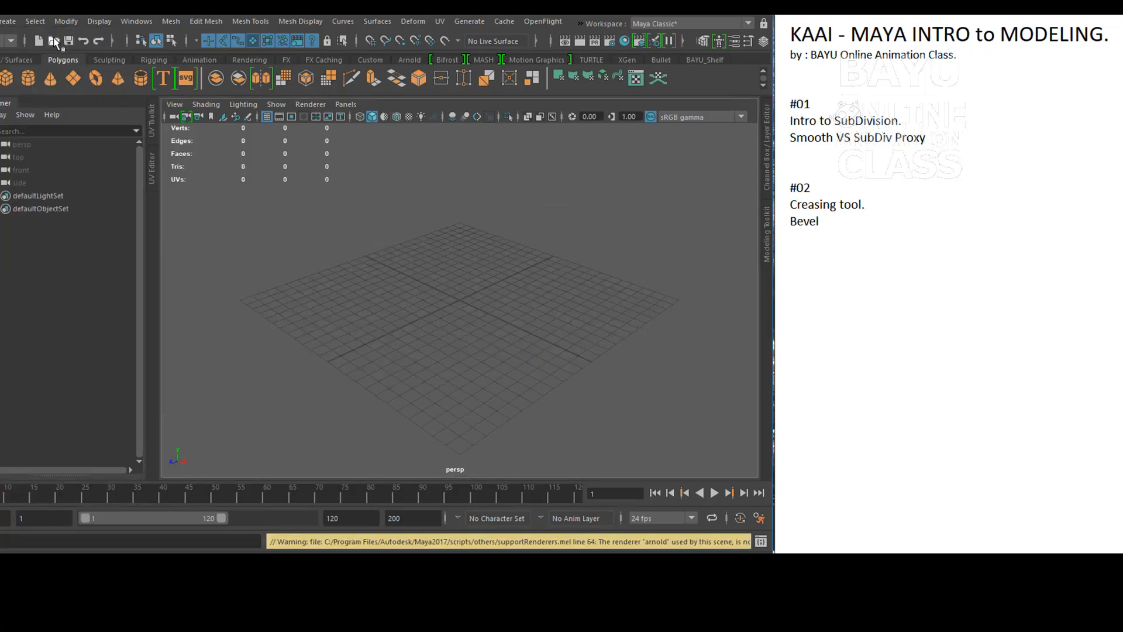
Step: Create a polygon cube at the origin of the new scene
left_click(7, 21)
mouse_move(42, 69)
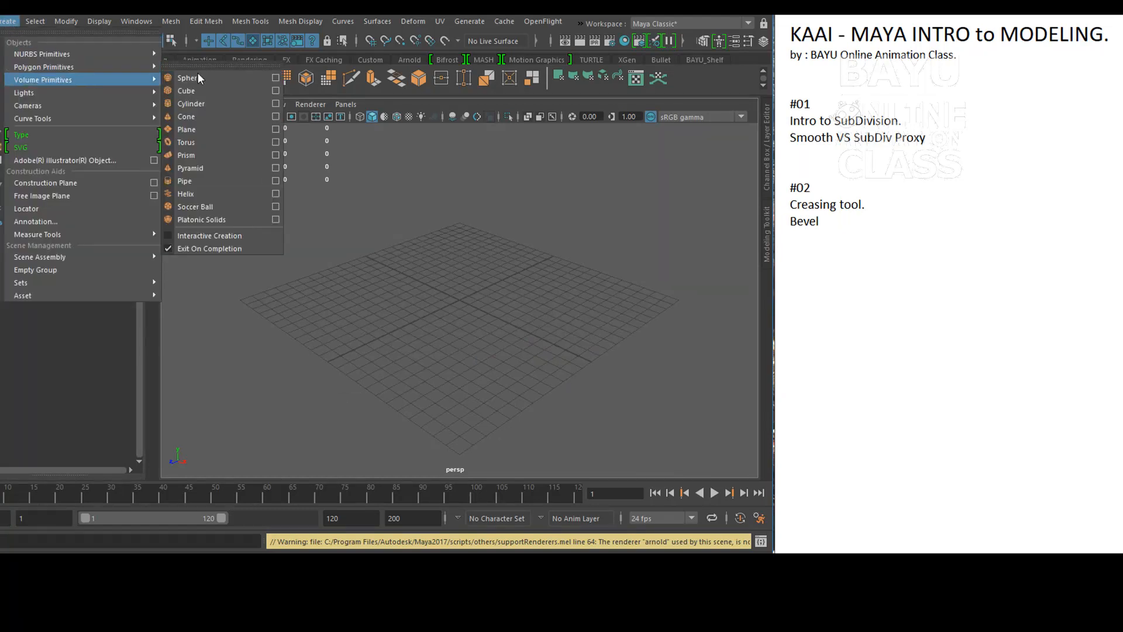
left_click(223, 89)
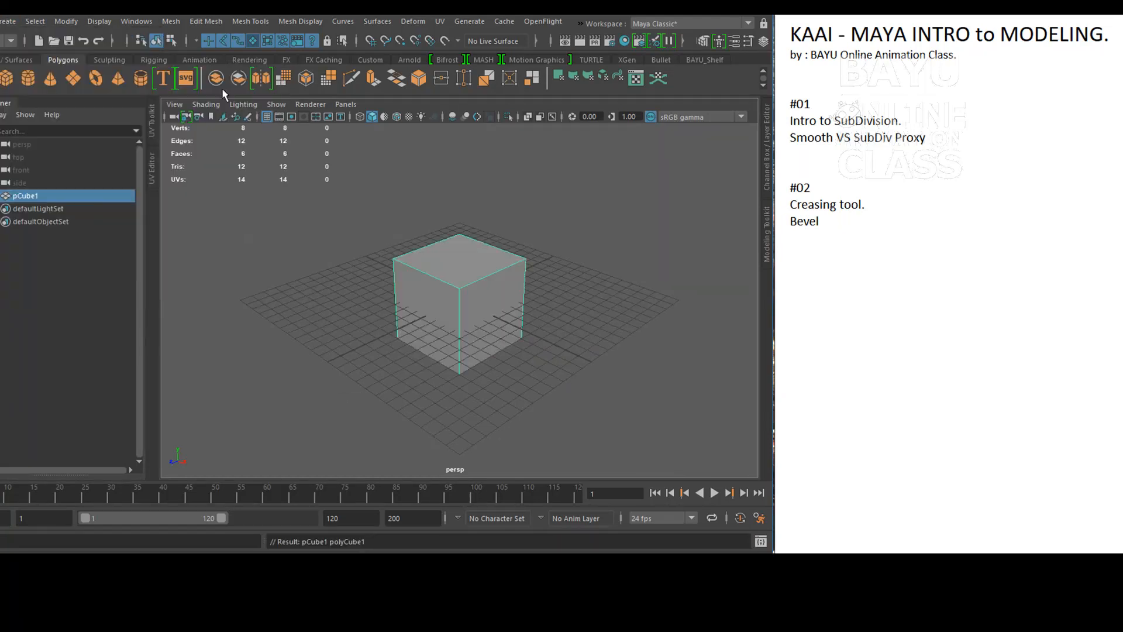
mouse_move(456, 391)
left_mouse_down("alt")
mouse_move(569, 406)
mouse_move(462, 406)
left_mouse_up("alt")
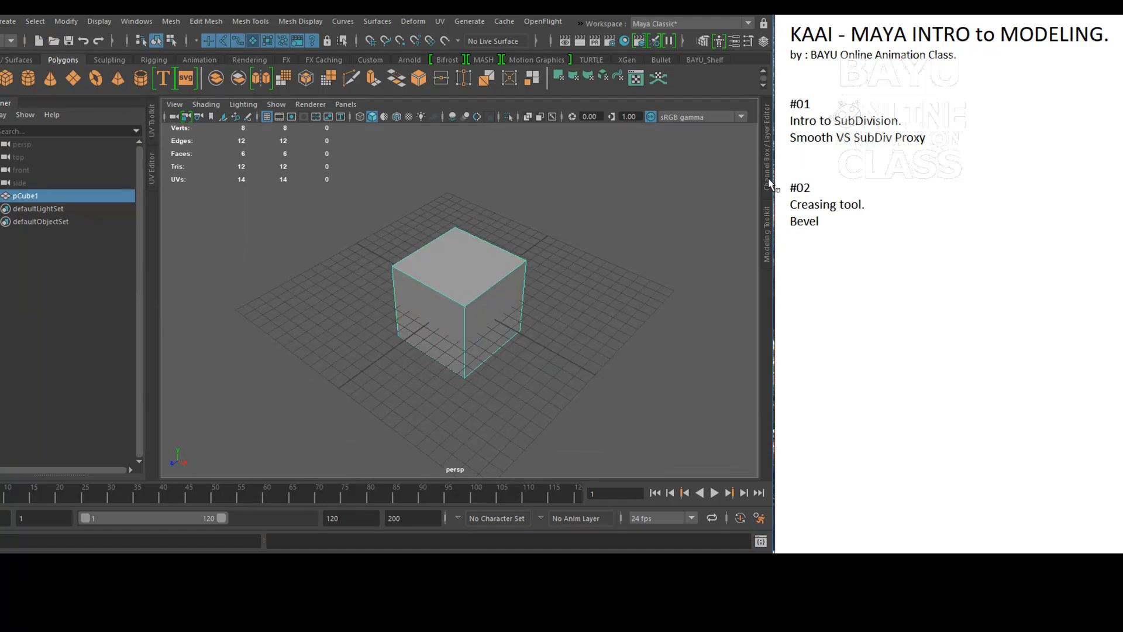
Step: Set the cube's width to 10 and its height and depth to 5 in its polyCube1 input settings
left_click(768, 158)
left_click(632, 275)
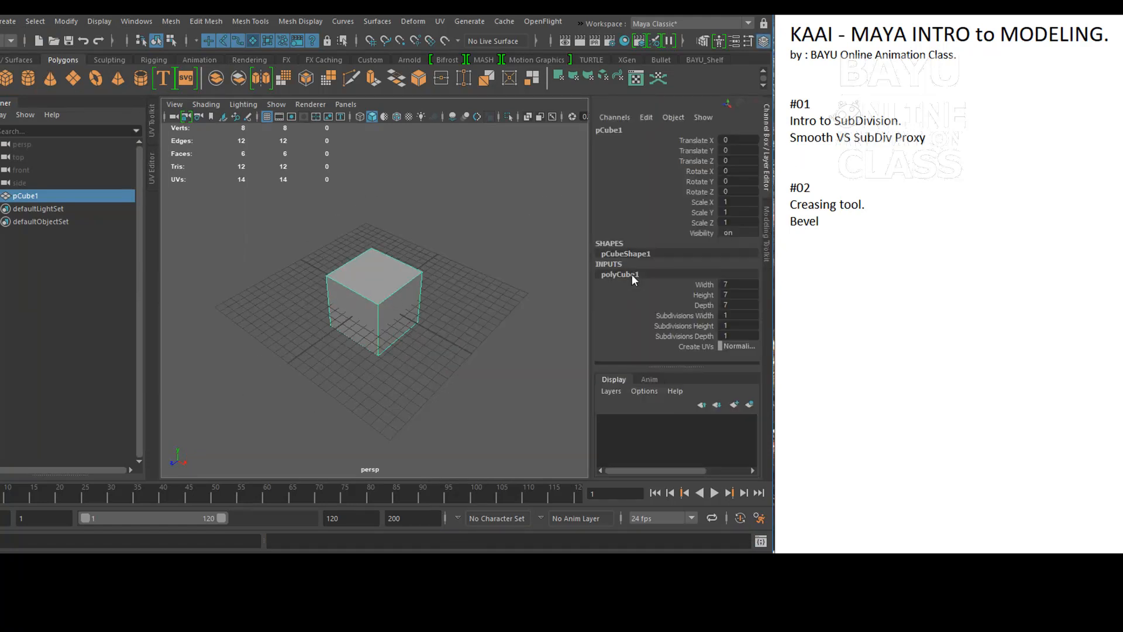
left_click_drag(731, 286, 737, 306)
left_click(738, 305)
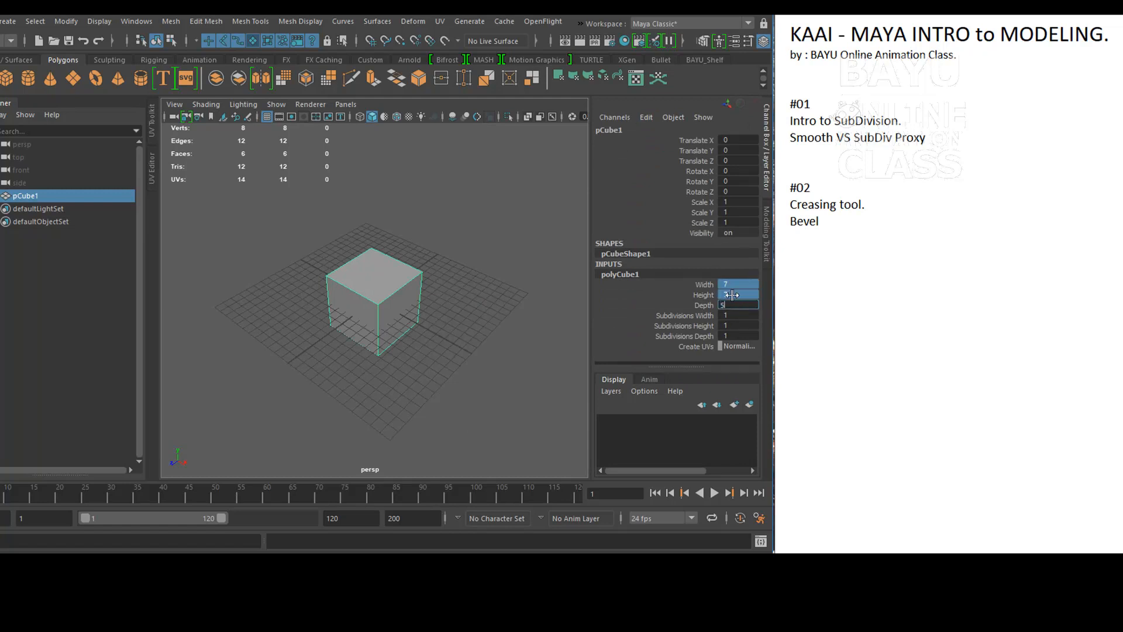
key("Return")
left_click(734, 283)
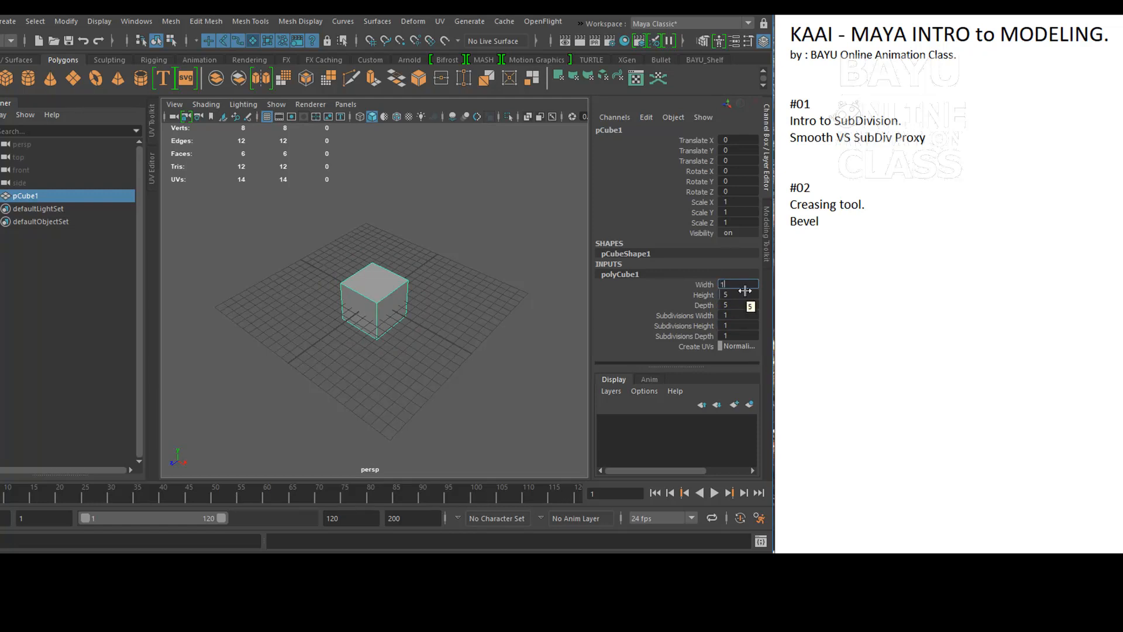
key("Return")
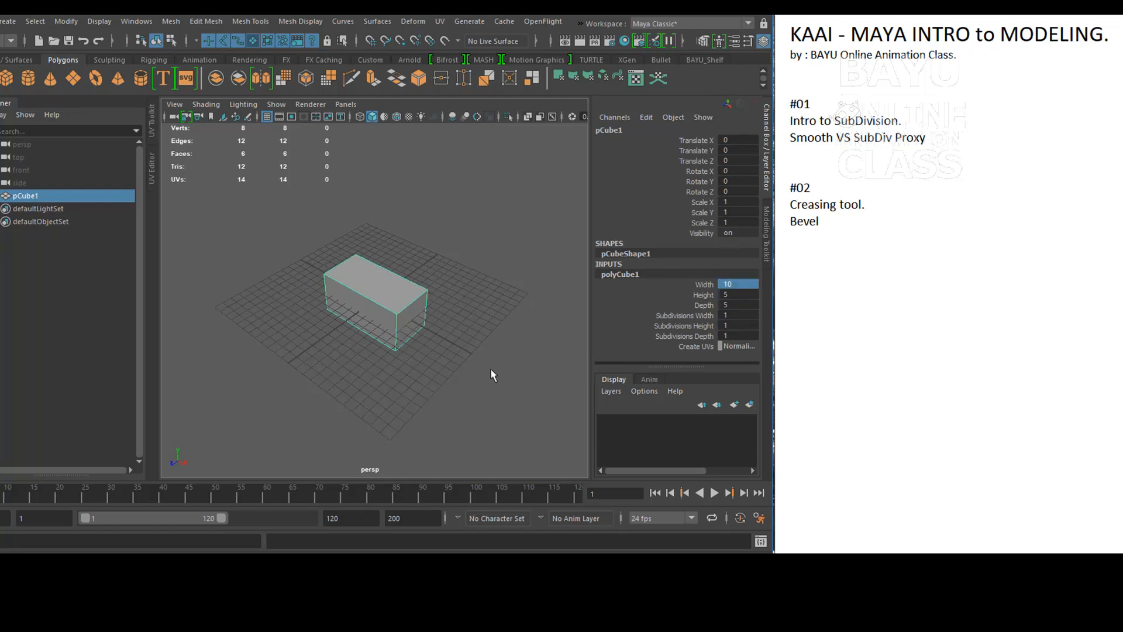
Step: Set the box's Subdivisions Width to 2 so it is split in half along its length
left_click_drag(393, 381, 444, 343, "alt")
scroll(378, 363, "up", 5)
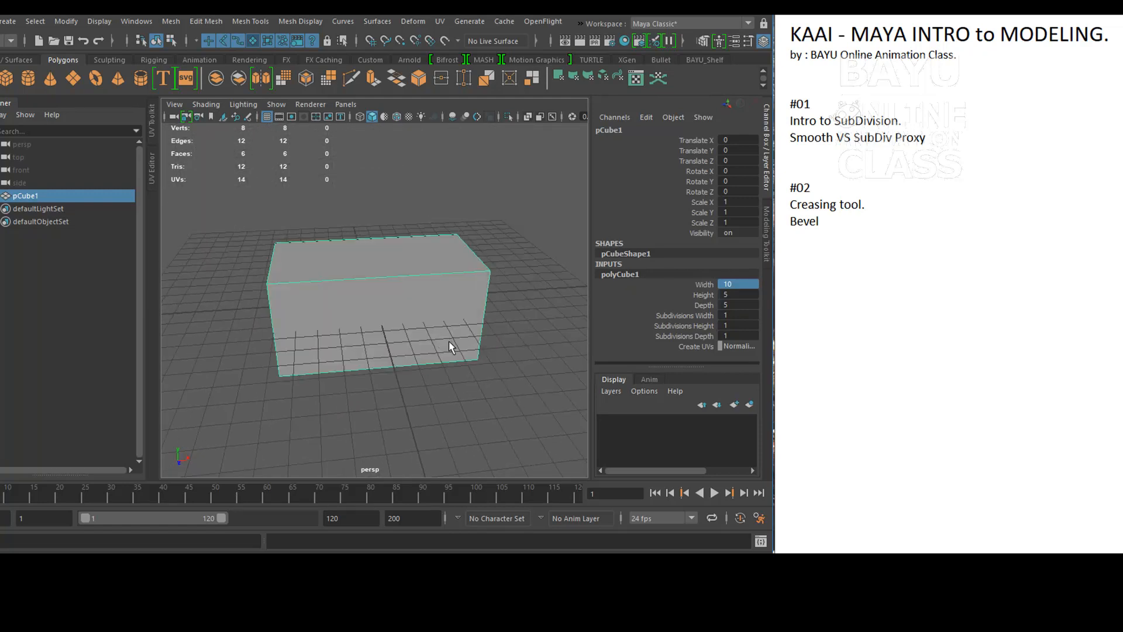
double_click(731, 316)
type("2")
key("Tab")
left_click_drag(502, 373, 332, 377, "alt")
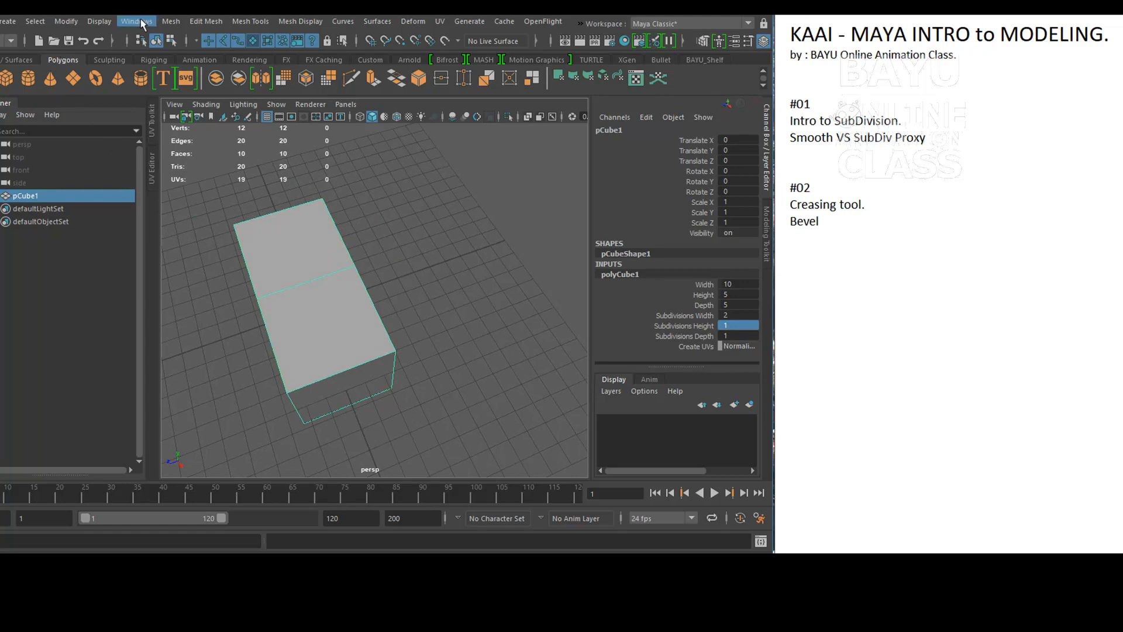
Step: Apply Subdiv Proxy to the subdivided box using the current options
left_click(179, 24)
mouse_move(245, 291)
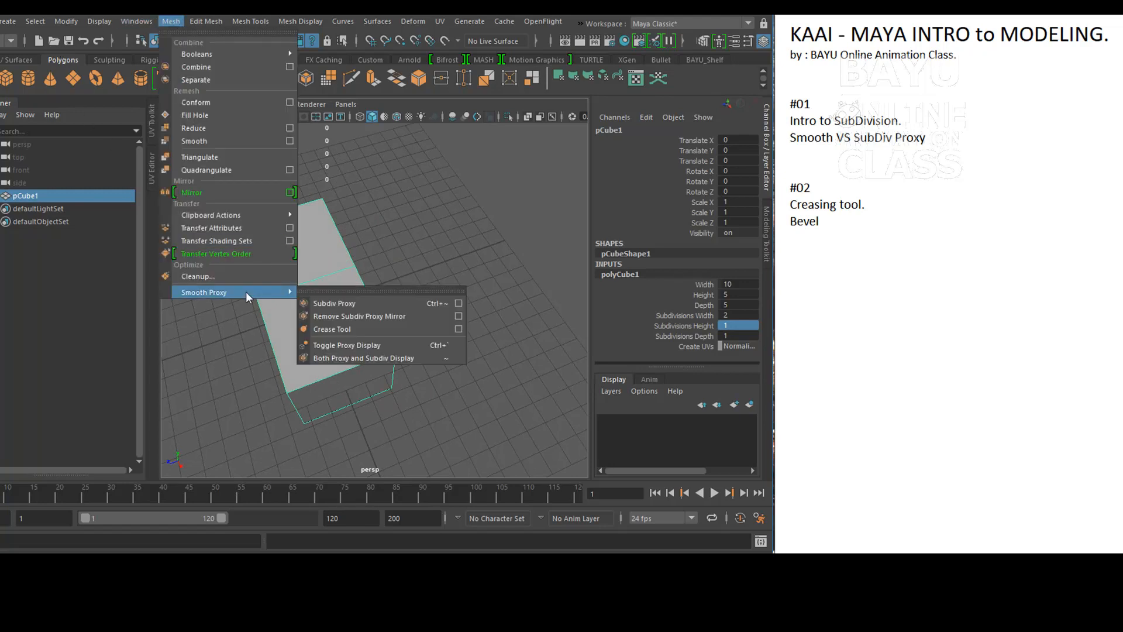
left_click(385, 298)
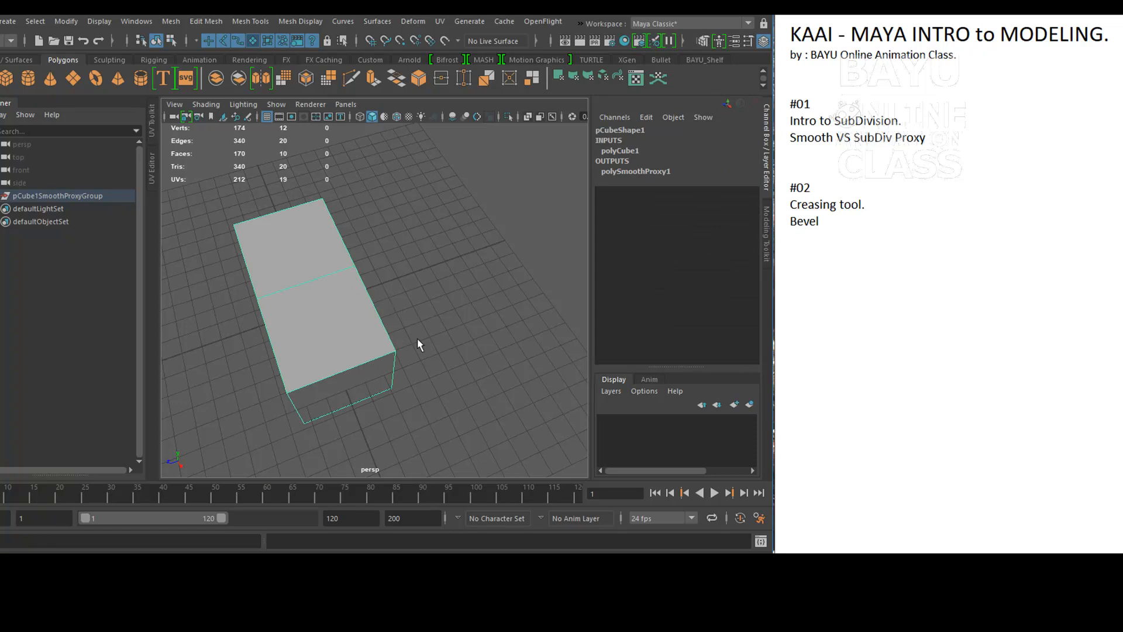
Step: Move the smoothed proxy mesh away from its cage along Z to a Translate Z of about -9.765
left_click_drag(440, 287, 251, 448)
key("Delete")
left_click(308, 371)
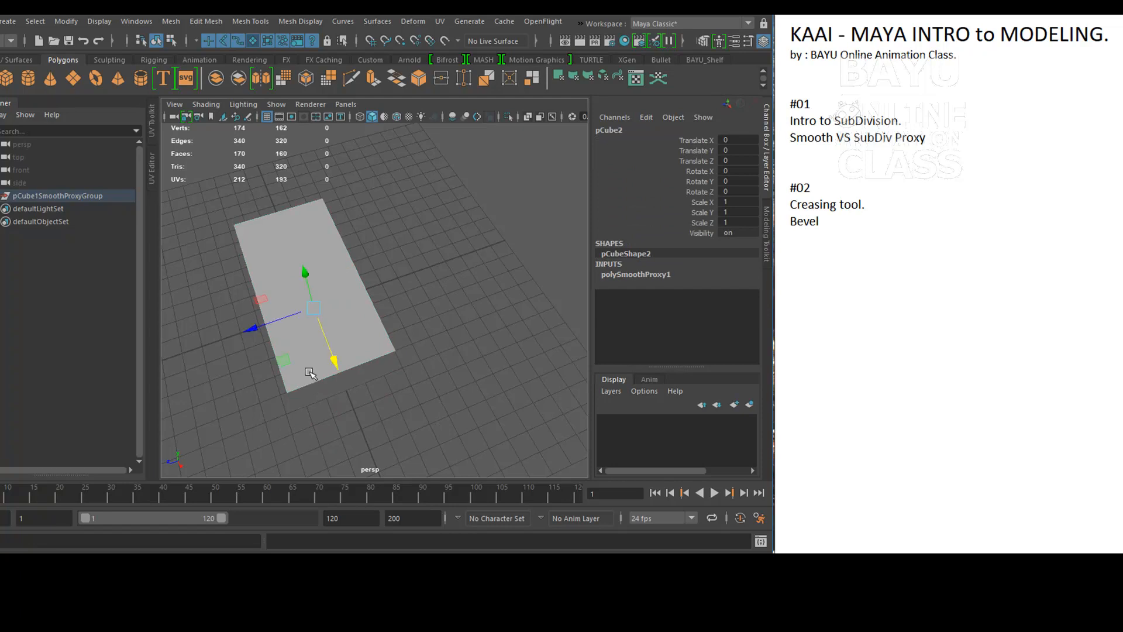
left_click_drag(250, 327, 430, 282)
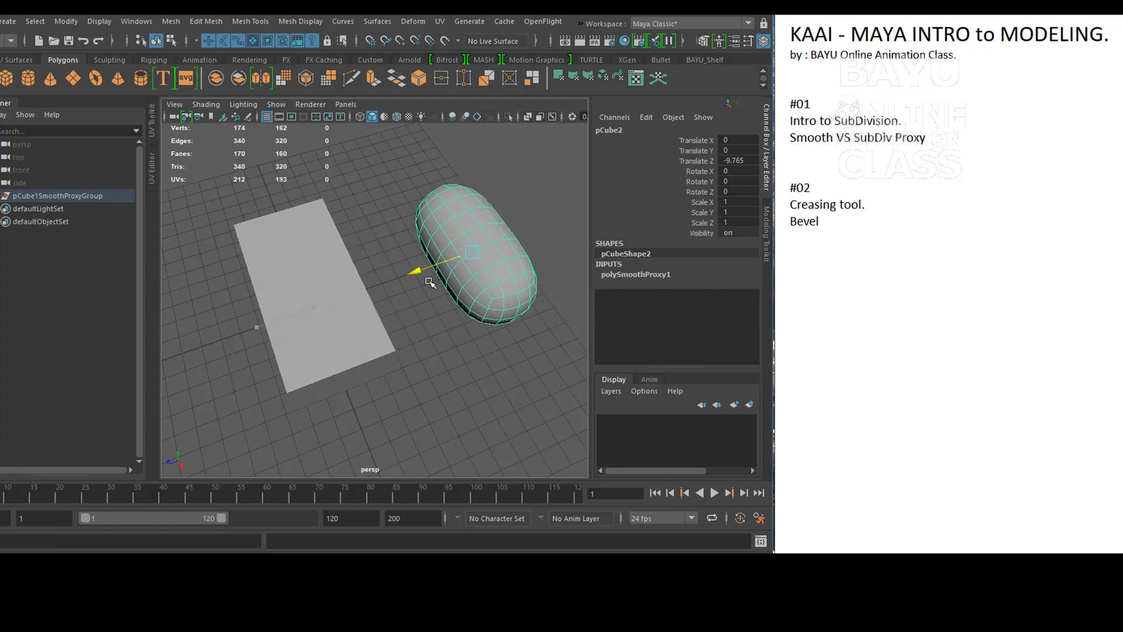
Step: Turn on wireframe on shaded display so the edges show on both the cage and the smoothed mesh
left_click_drag(451, 351, 439, 371, "alt")
middle_click_drag(439, 371, 405, 365, "alt")
mouse_move(405, 365)
left_mouse_down("alt")
mouse_move(396, 389)
mouse_move(398, 376)
left_mouse_up("alt")
left_click(397, 116)
mouse_move(395, 264)
left_mouse_down("alt")
mouse_move(367, 358)
mouse_move(216, 359)
mouse_move(338, 368)
mouse_move(327, 362)
mouse_move(326, 306)
mouse_move(410, 313)
mouse_move(301, 338)
mouse_move(286, 355)
left_mouse_up("alt")
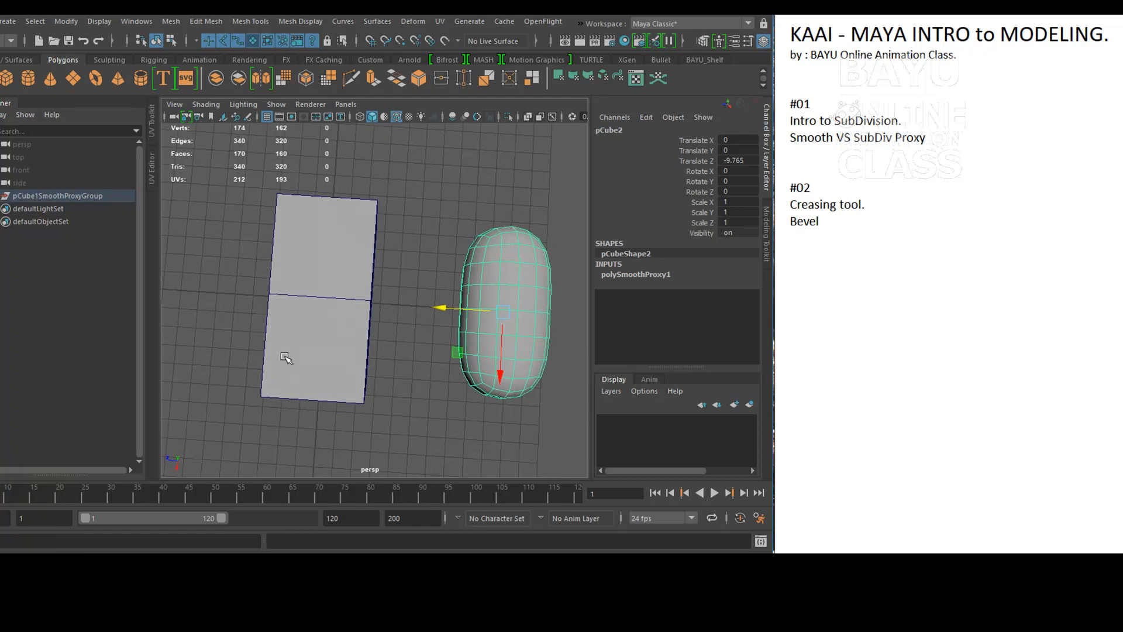
Step: Scale the cage's middle row of vertices wider along Z and the vertices of one end narrower
left_click(316, 273)
right_click_drag(322, 263, 257, 227)
left_click_drag(209, 248, 331, 351)
key("r")
left_click_drag(265, 319, 243, 320)
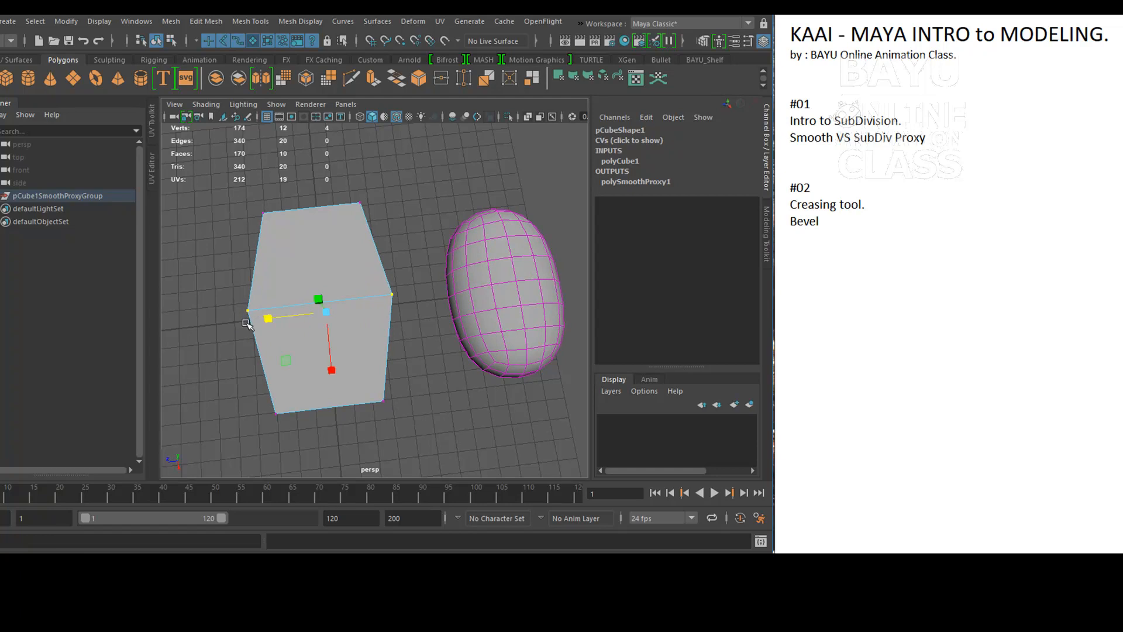
left_click_drag(210, 384, 353, 416)
left_click_drag(280, 413, 361, 304)
Step: Select the edge loop around the middle of the cage and apply Bevel to it
right_click_drag(367, 228, 366, 193)
double_click(350, 264)
left_click_drag(351, 266, 372, 338, "alt")
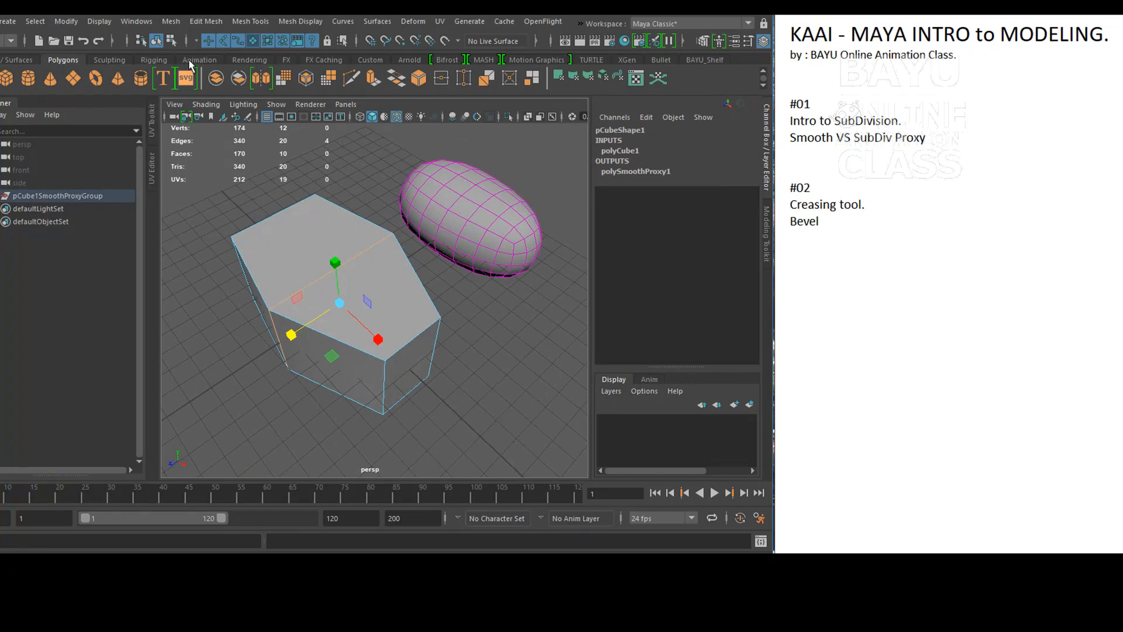
left_click(205, 22)
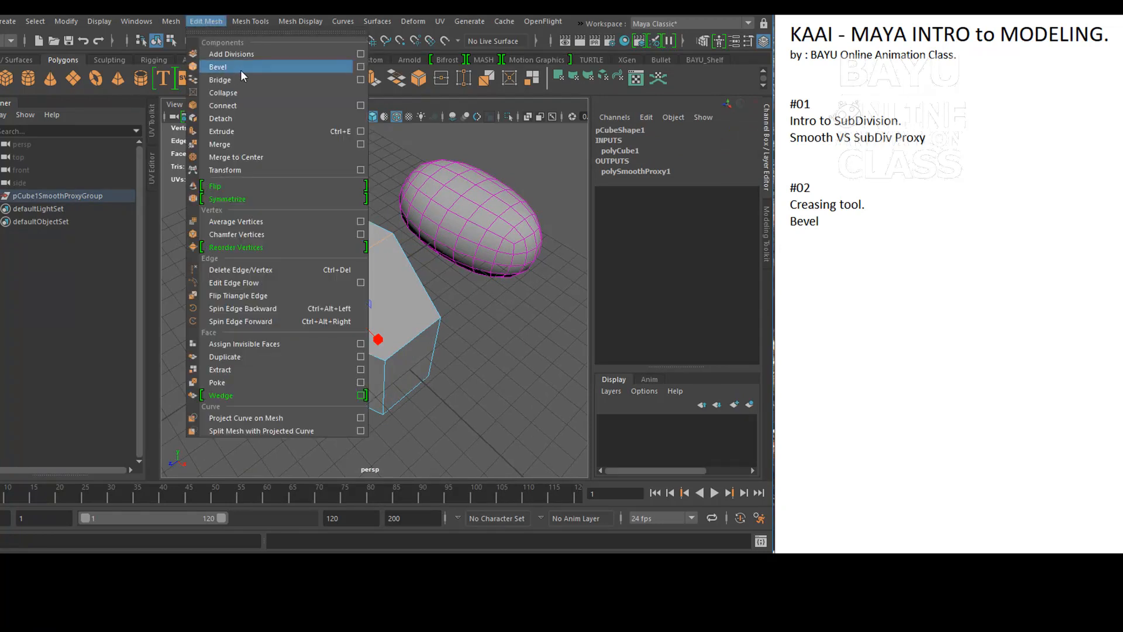
left_click(340, 68)
left_click_drag(321, 413, 326, 417, "alt")
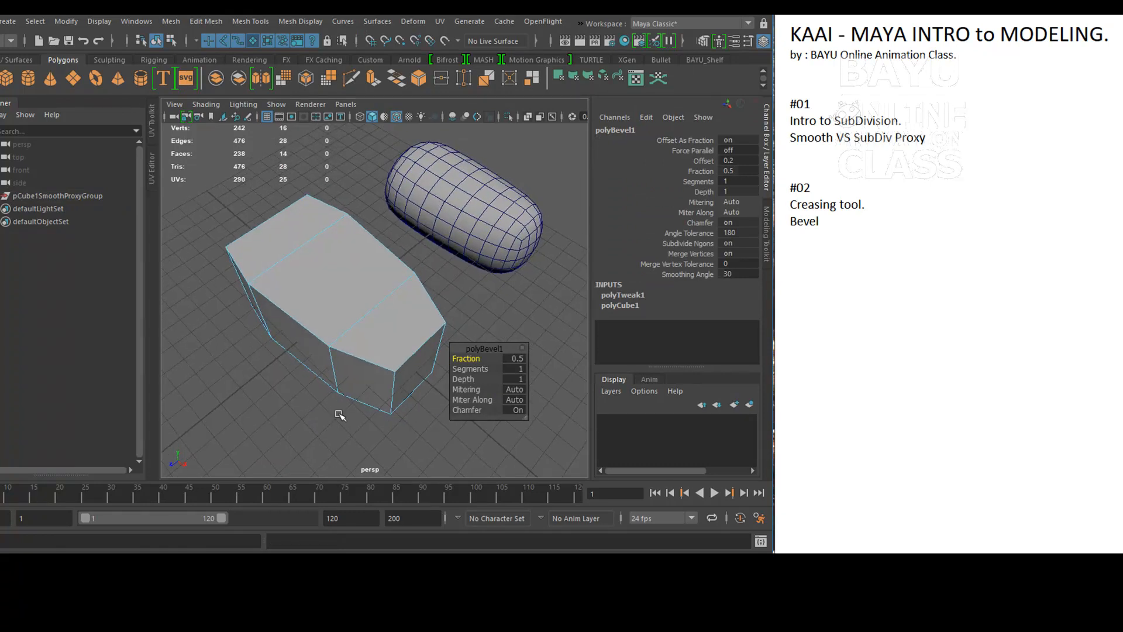
Step: Try a bevel Fraction of 0.3, and set it to 0.4 instead
left_click(512, 357)
type("0.3")
key("Tab")
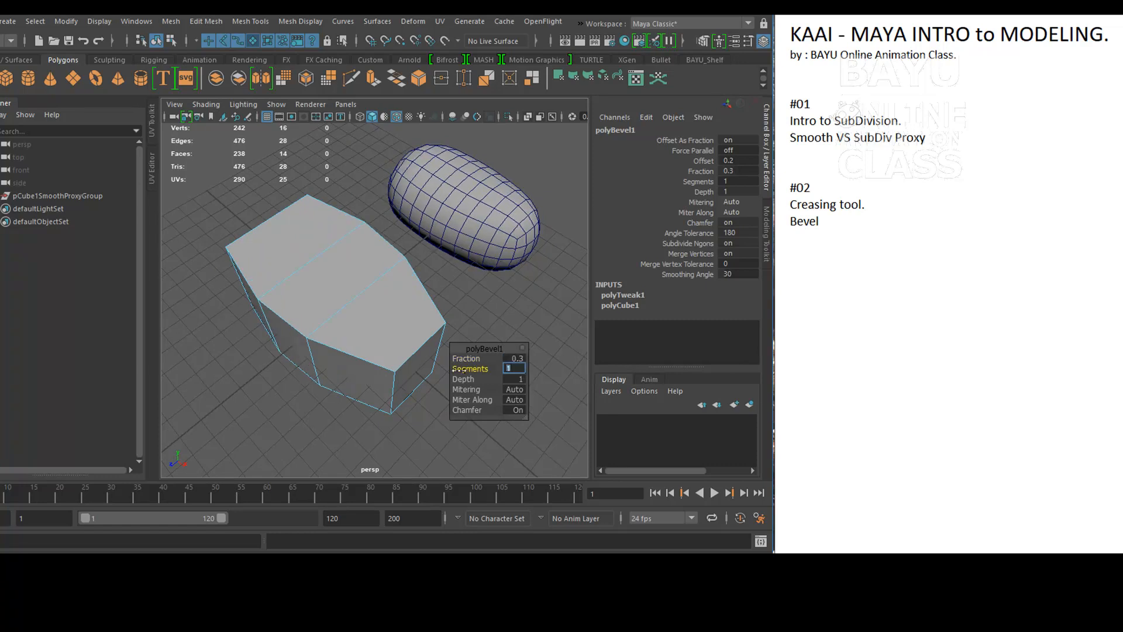
left_click_drag(321, 376, 398, 388, "alt")
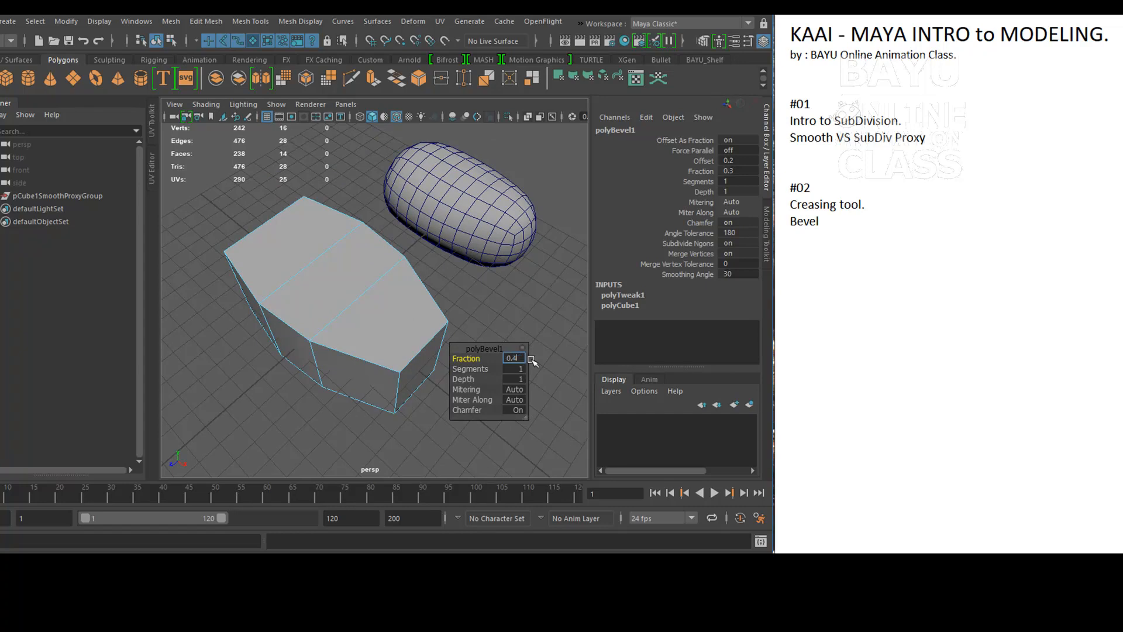
key("Tab")
left_click_drag(407, 273, 374, 304, "alt")
left_click_drag(345, 353, 326, 365, "alt")
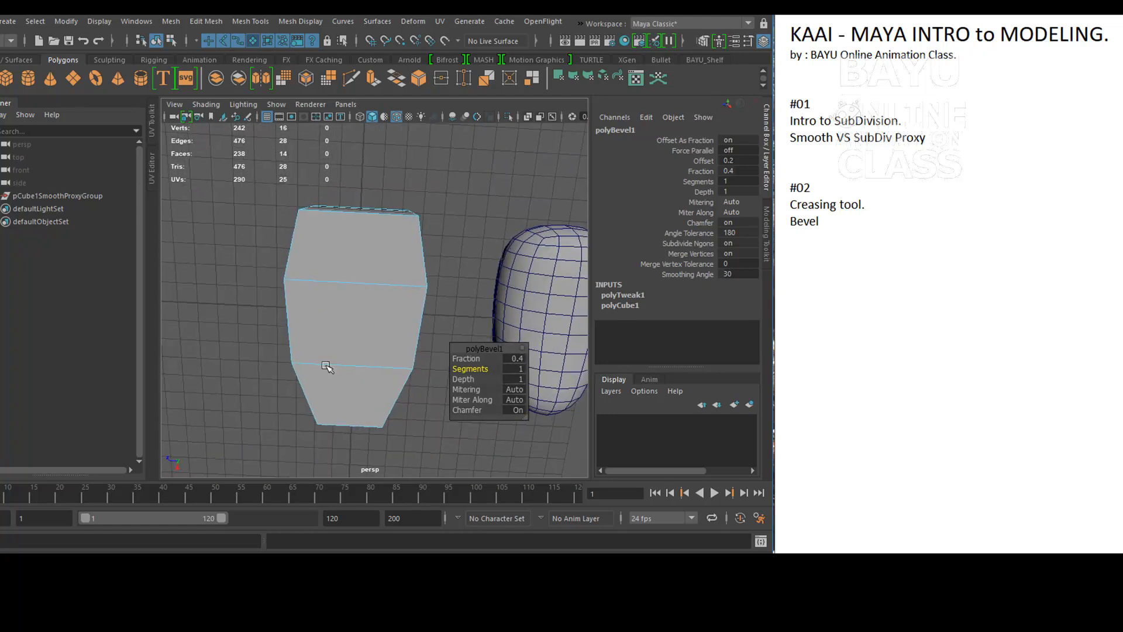
Step: Scale the cage's vertex rows across its width, narrowing the far end and widening the two middle rows into an oval outline
right_click_drag(343, 225, 301, 230)
left_click_drag(274, 161, 474, 239)
left_click_drag(298, 209, 370, 372)
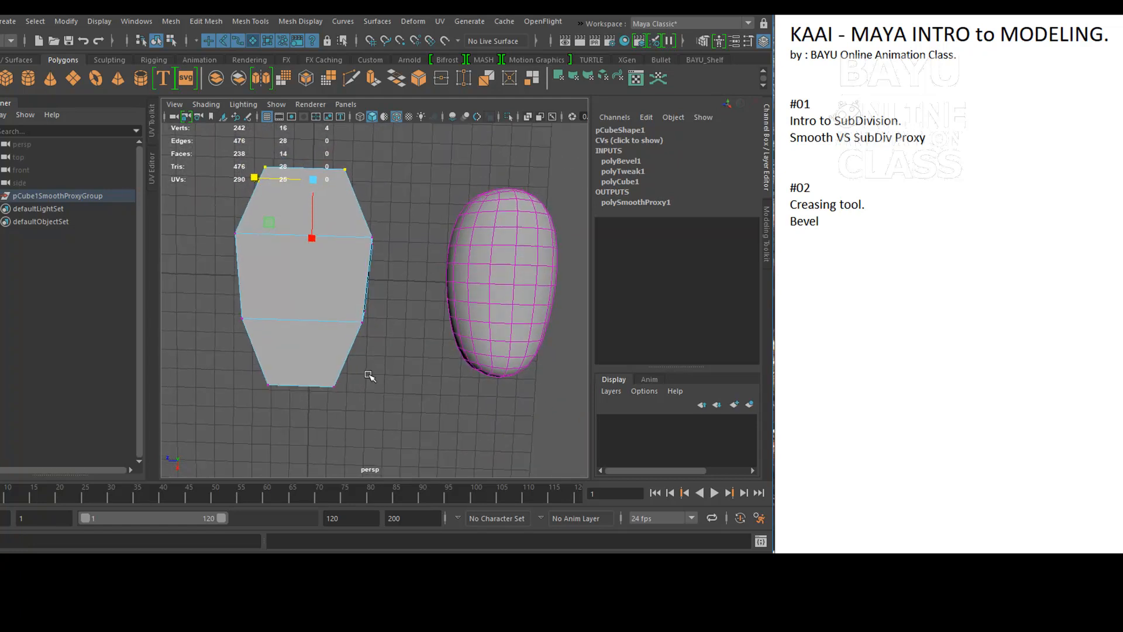
left_click_drag(192, 201, 358, 273)
left_click_drag(258, 242, 244, 233)
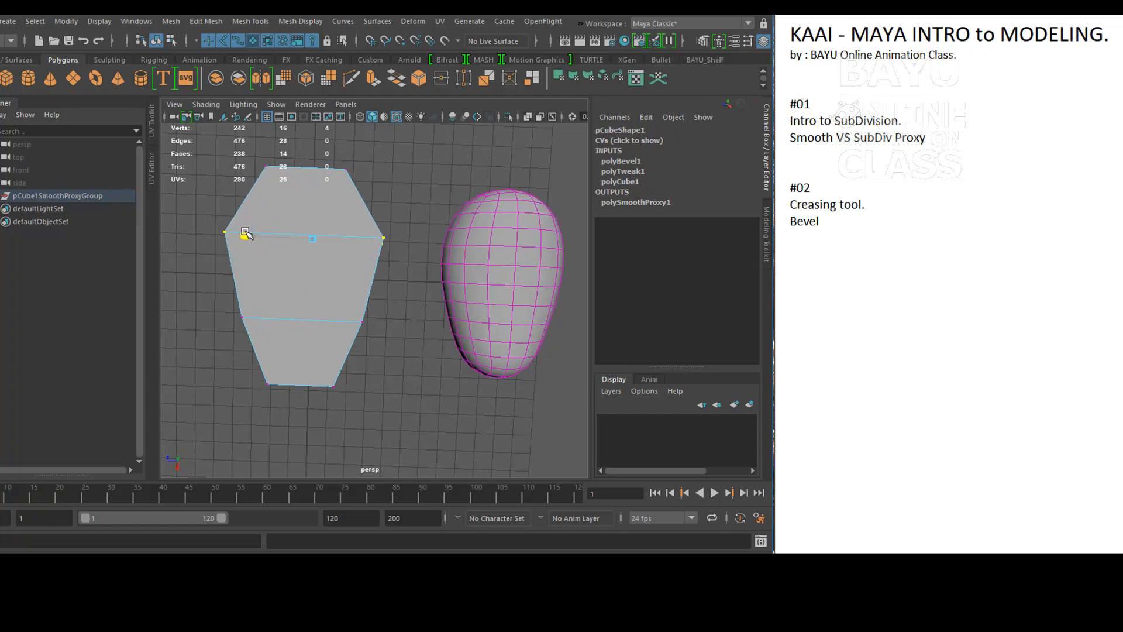
left_click_drag(206, 267, 410, 354)
left_click_drag(252, 313, 240, 313)
Step: Raise all the bottom vertices of the cage to make the shape thinner
left_click_drag(366, 409, 294, 361, "alt")
left_click_drag(188, 371, 571, 440)
left_click_drag(570, 440, 384, 423, "alt")
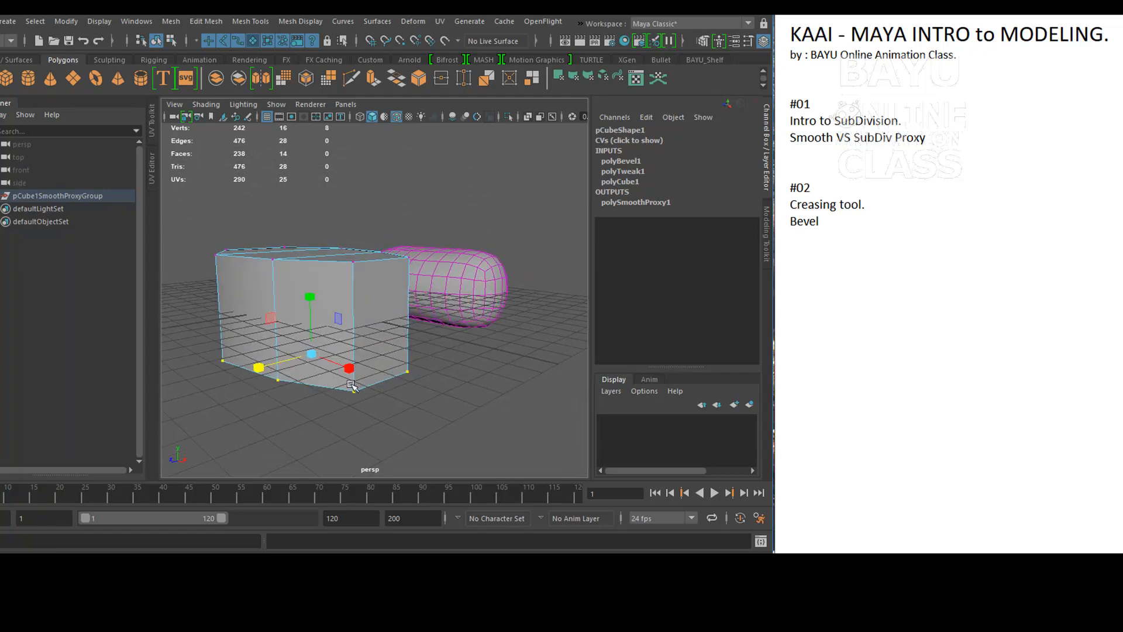
left_click_drag(310, 297, 307, 252)
left_click_drag(410, 374, 428, 395, "alt")
left_click_drag(392, 358, 418, 413, "alt")
Step: Select all the top and bottom faces of the cage and extrude them
right_click_drag(341, 228, 336, 265)
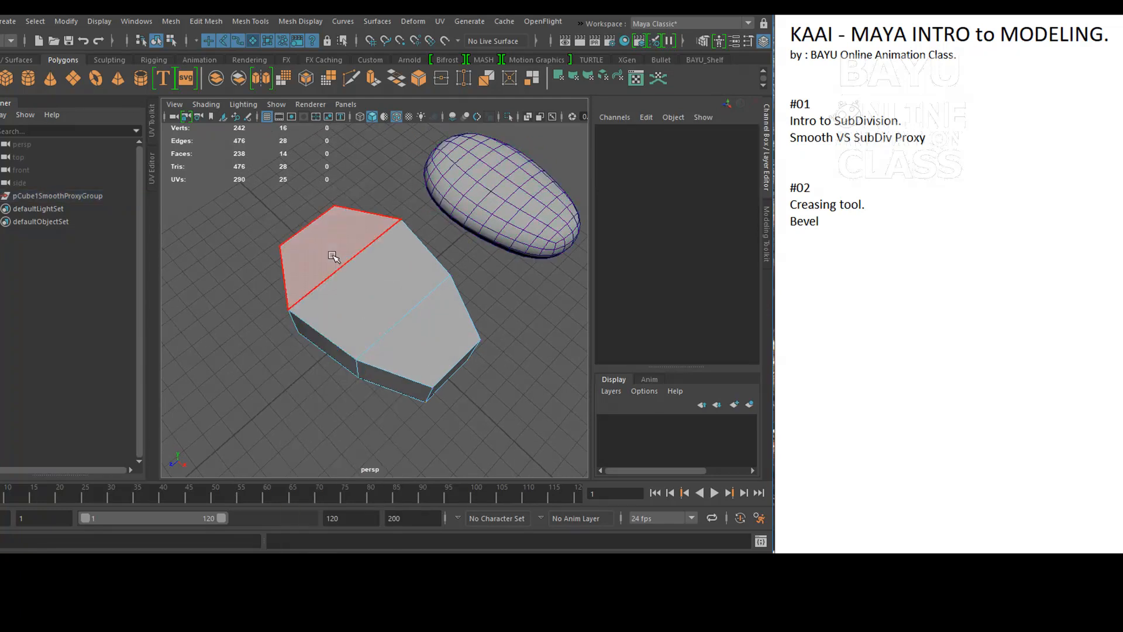
left_click(386, 275)
left_click_drag(334, 394, 333, 291, "alt")
left_click(340, 316, "shift")
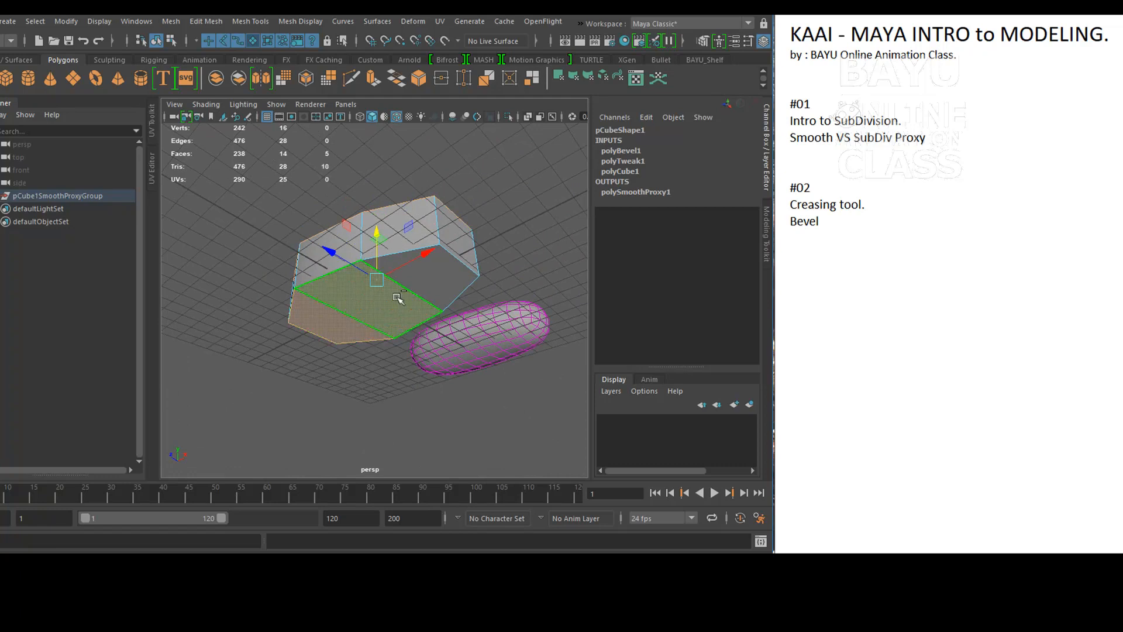
left_click(432, 275, "shift")
left_click_drag(432, 275, 366, 325, "alt")
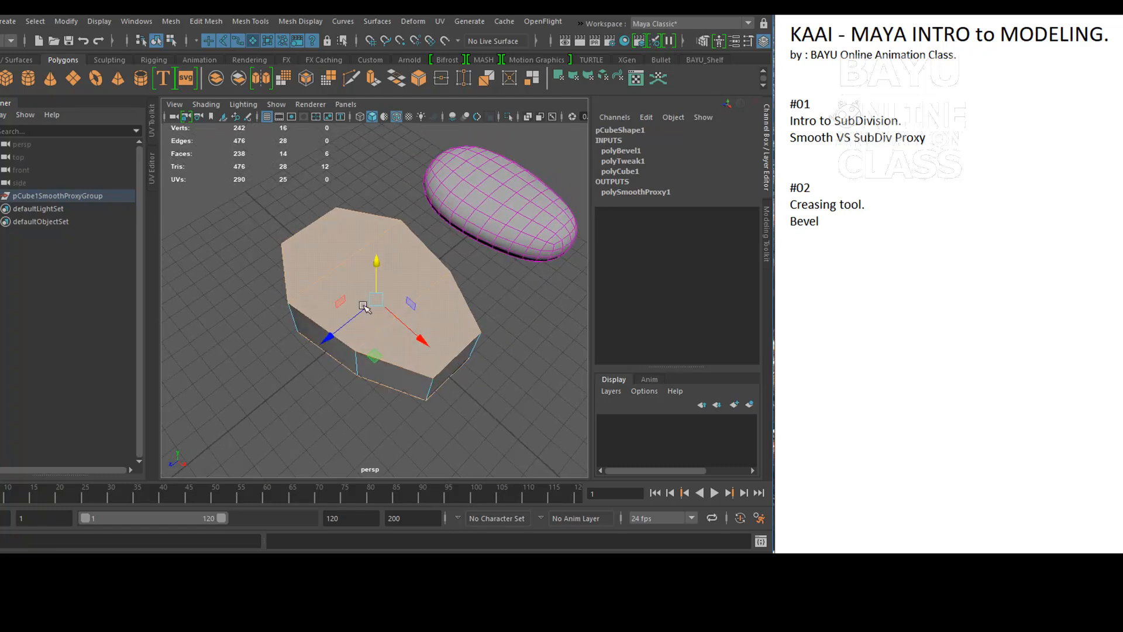
left_click(207, 22)
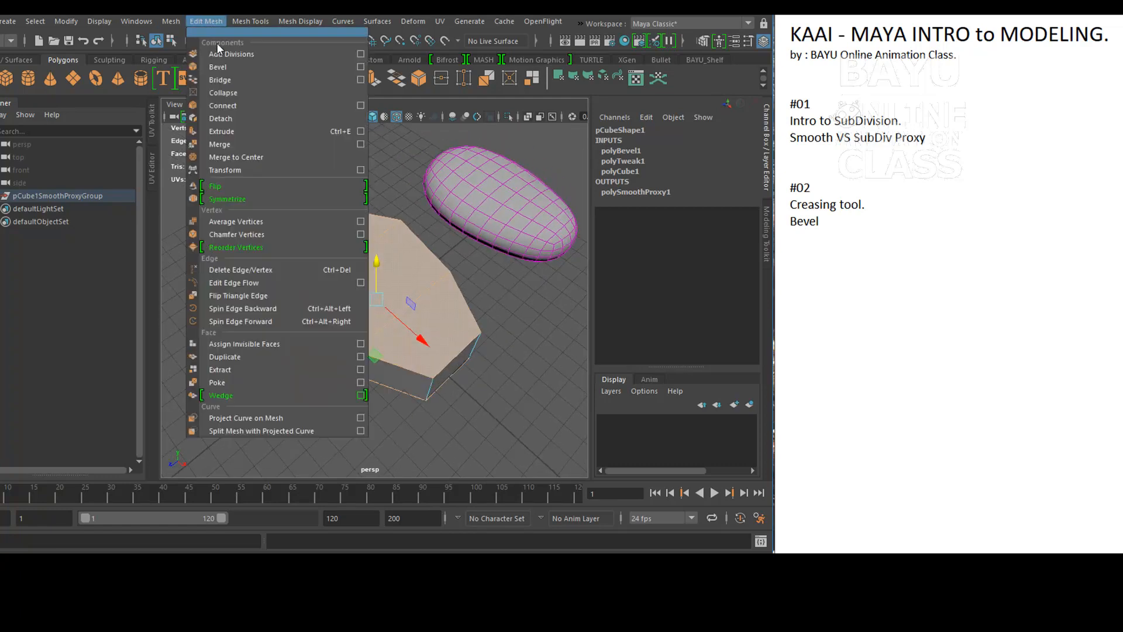
left_click(263, 130)
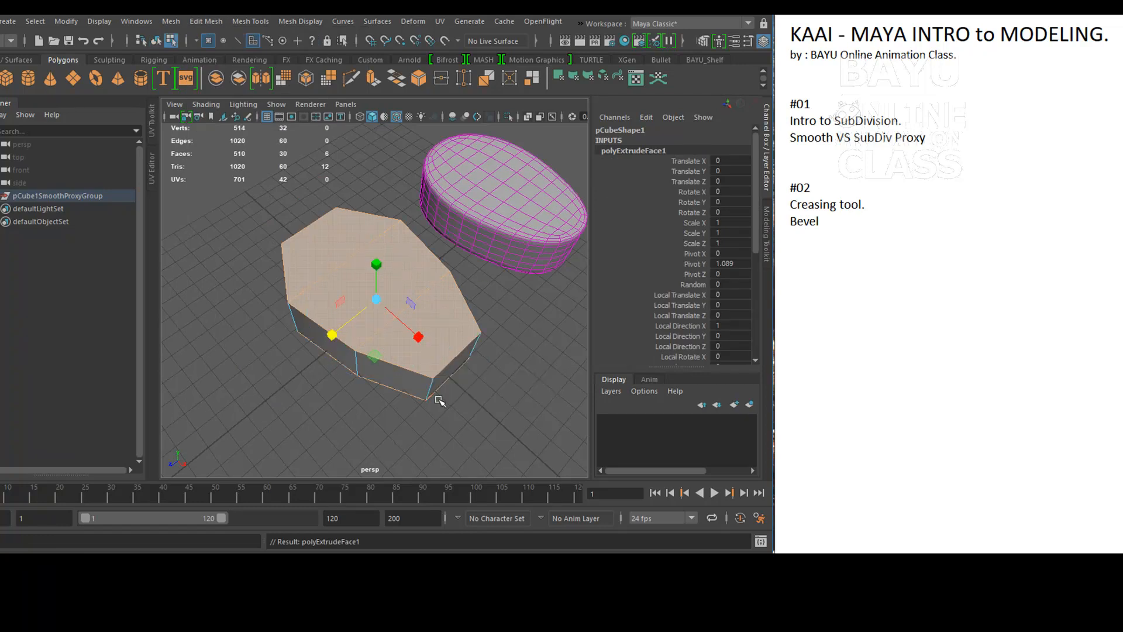
Step: Scale the extruded top and bottom faces inward to leave a narrow border, and delete them to open a ring
left_click_drag(391, 401, 425, 403, "alt")
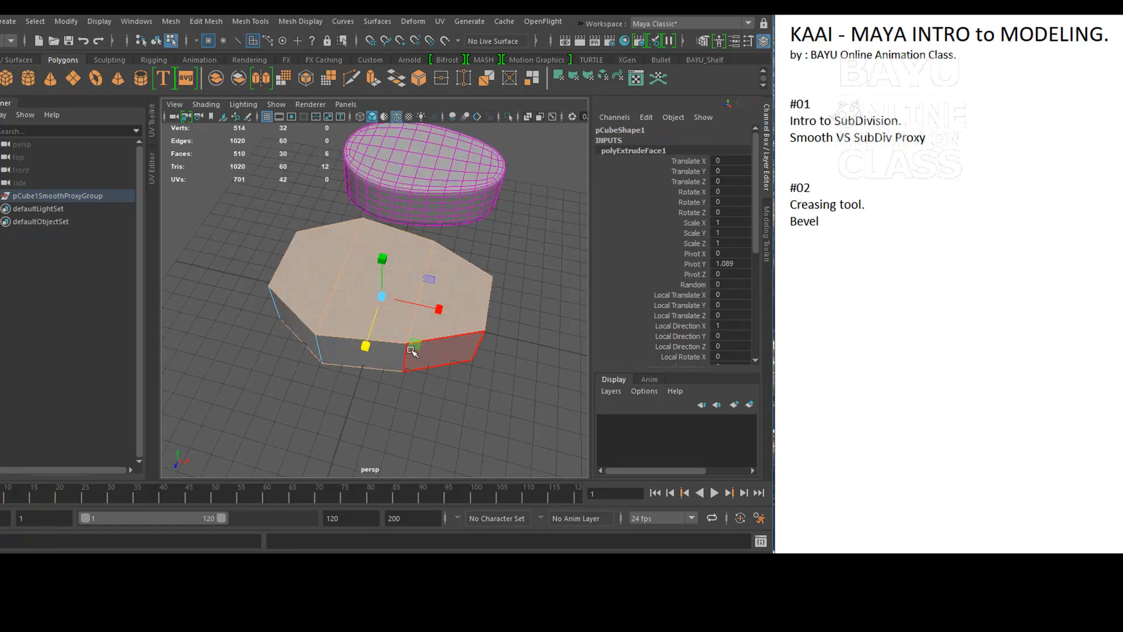
left_click_drag(415, 345, 491, 394)
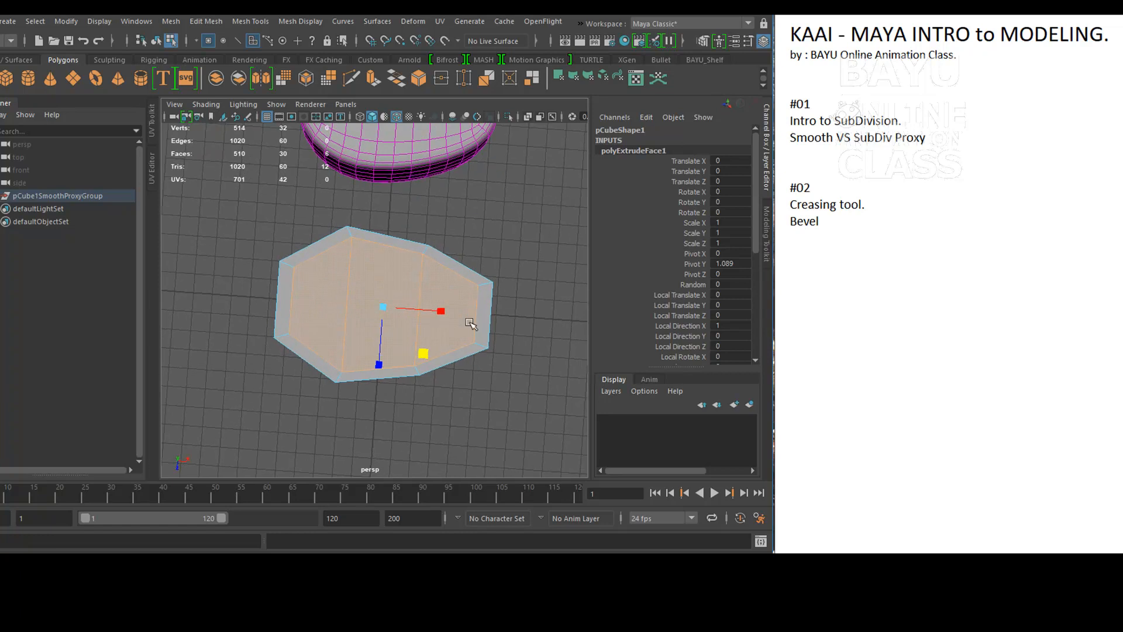
left_click_drag(441, 311, 415, 392)
key("Delete")
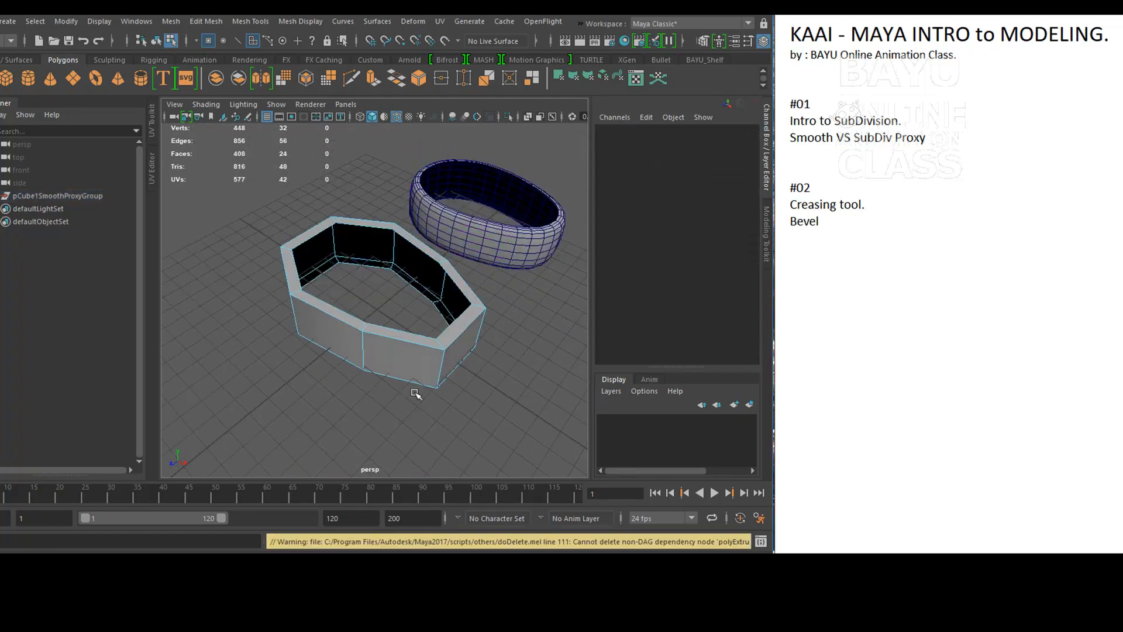
Step: Bridge one pair of upper and lower inner border edges using a linear path with 0 divisions
right_click_drag(406, 276, 401, 200)
left_click(415, 258)
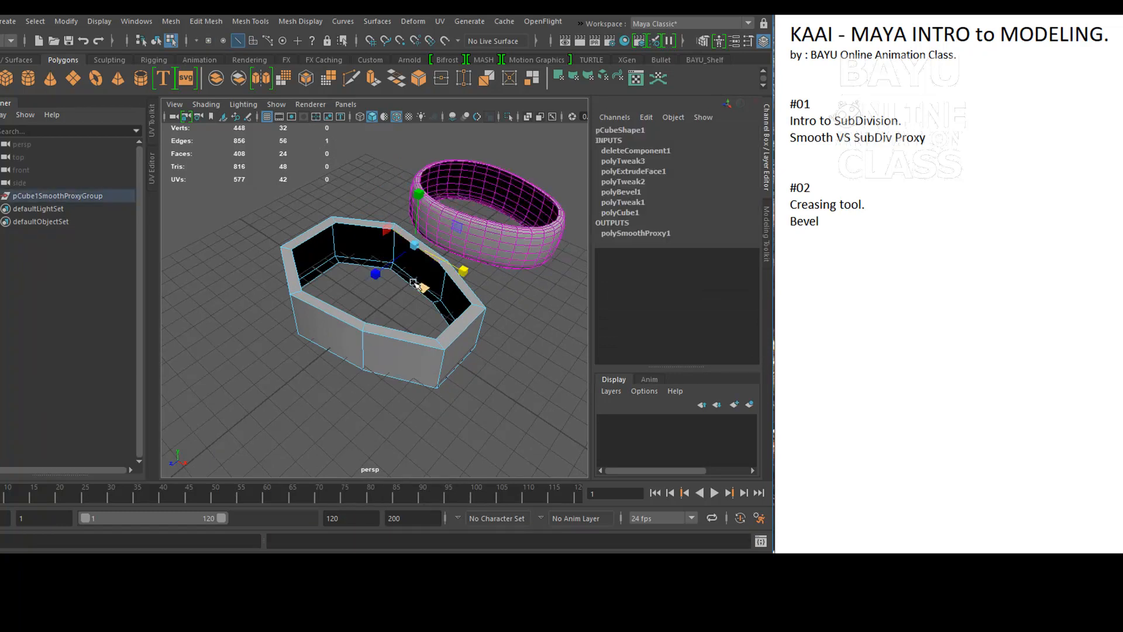
key("q")
left_click(203, 20)
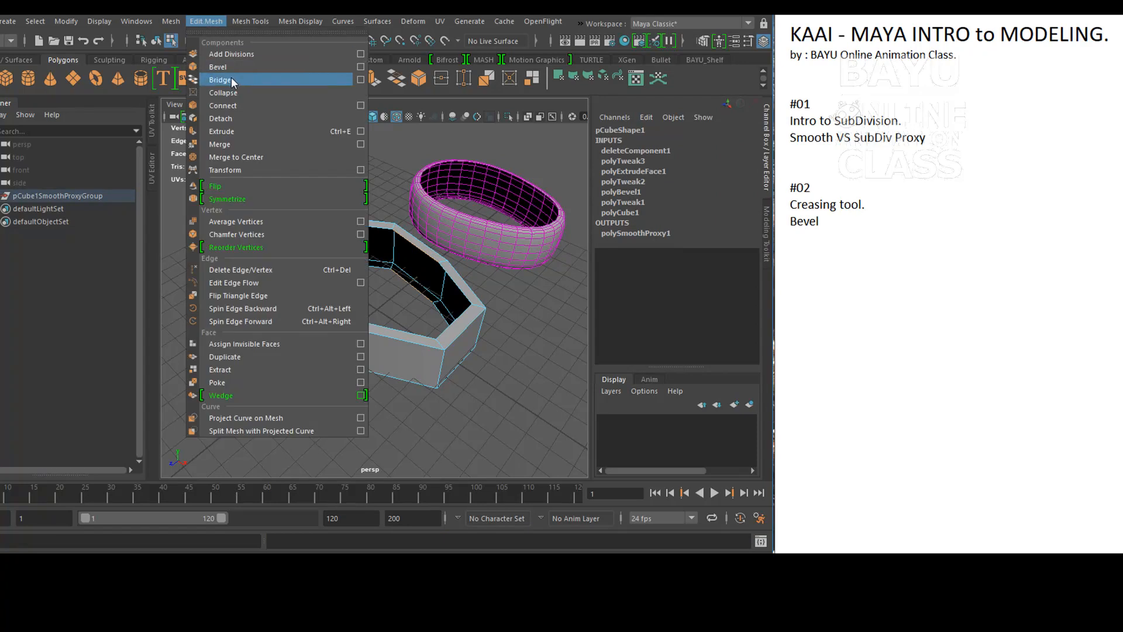
left_click(360, 80)
left_click_drag(225, 75, 223, 75)
left_click_drag(357, 158, 299, 173)
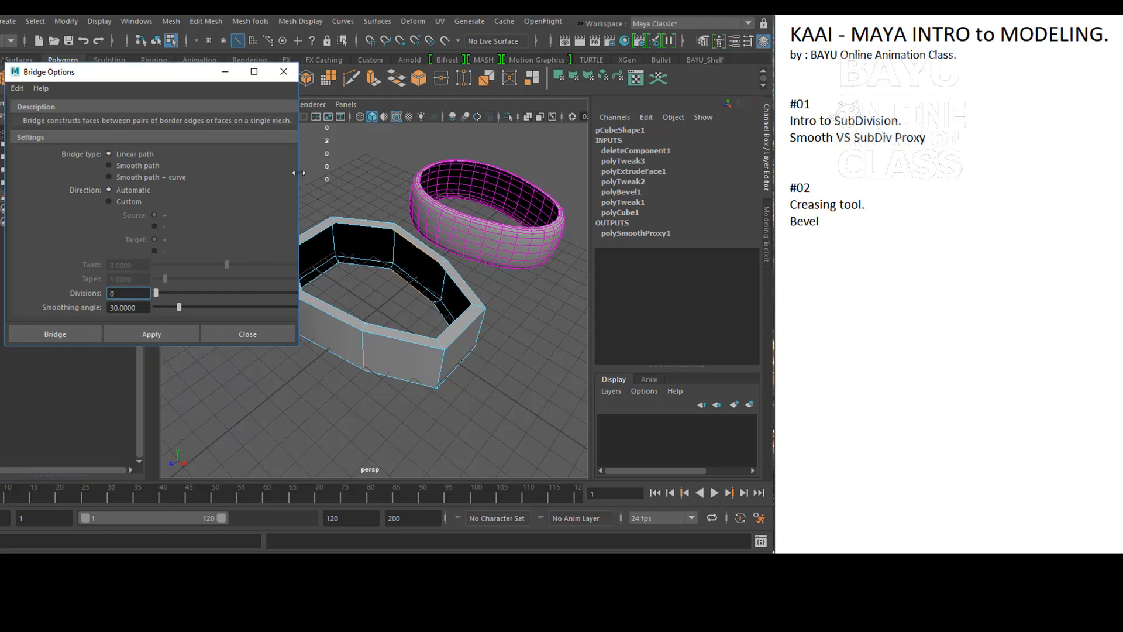
left_click(157, 331)
Step: Repeat Bridge on two more pairs of upper and lower inner border edges
left_click_drag(403, 380, 341, 365, "alt")
left_click(399, 279)
left_click_drag(398, 277, 341, 320, "alt")
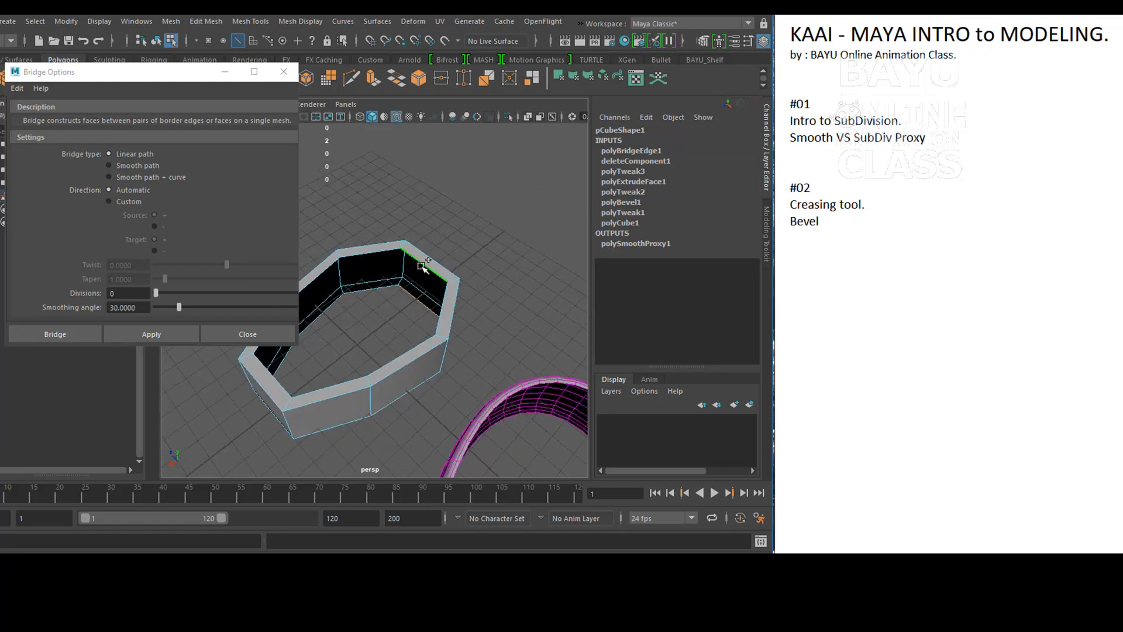
key("g")
left_click_drag(355, 317, 374, 303, "alt")
left_click(364, 306)
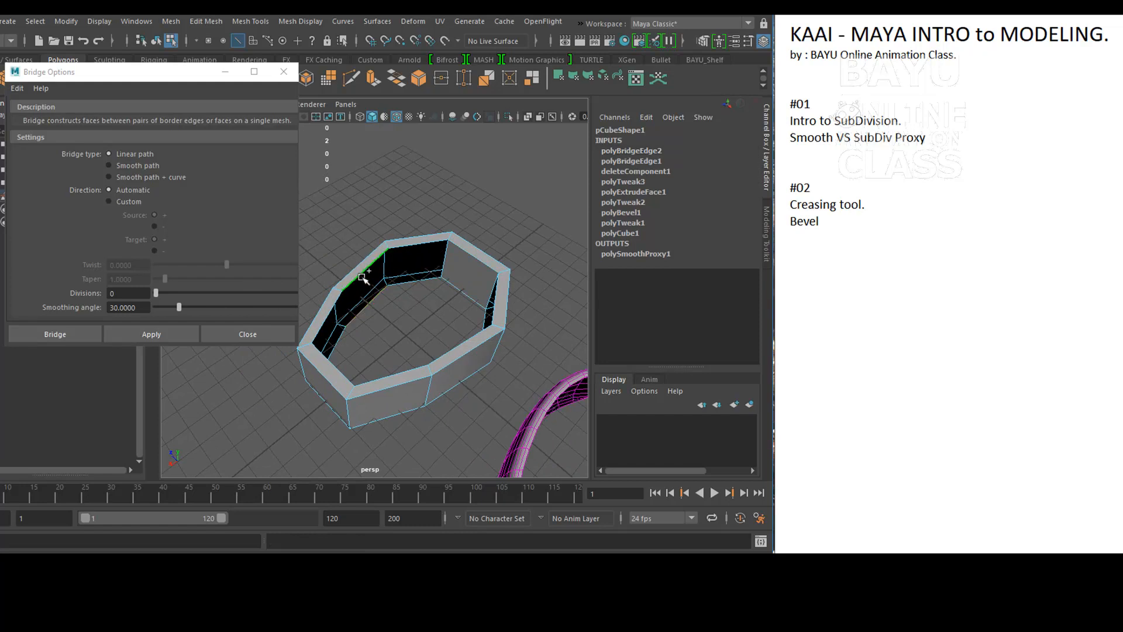
key("g")
Step: Bridge the upper and lower inner border edges on the far side of the ring
left_click_drag(427, 337, 320, 329, "alt")
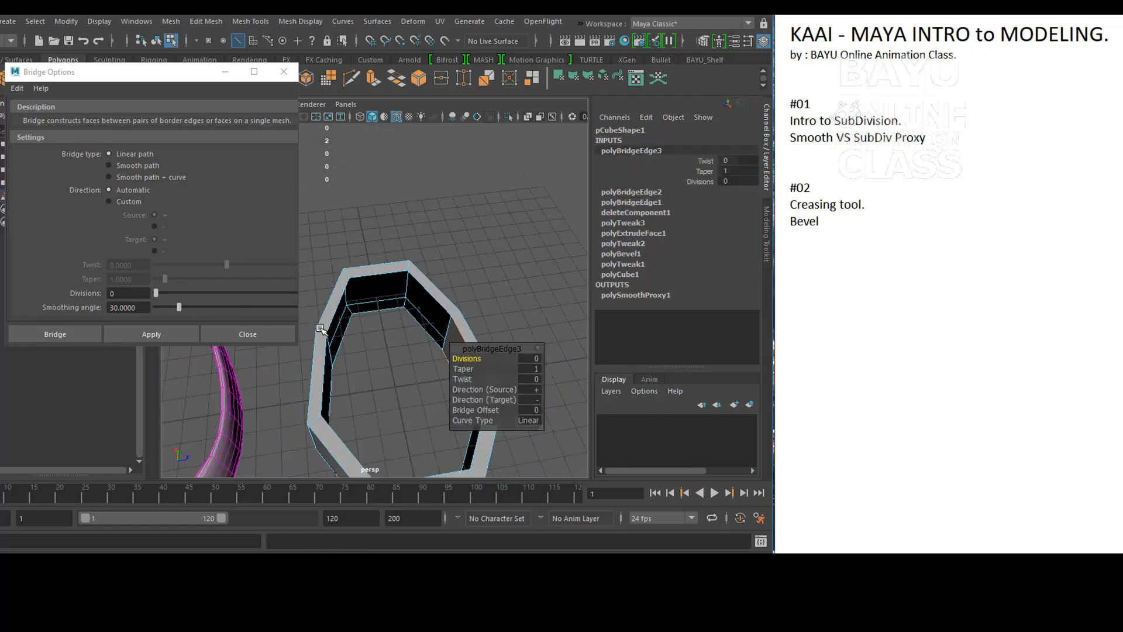
left_click(377, 308)
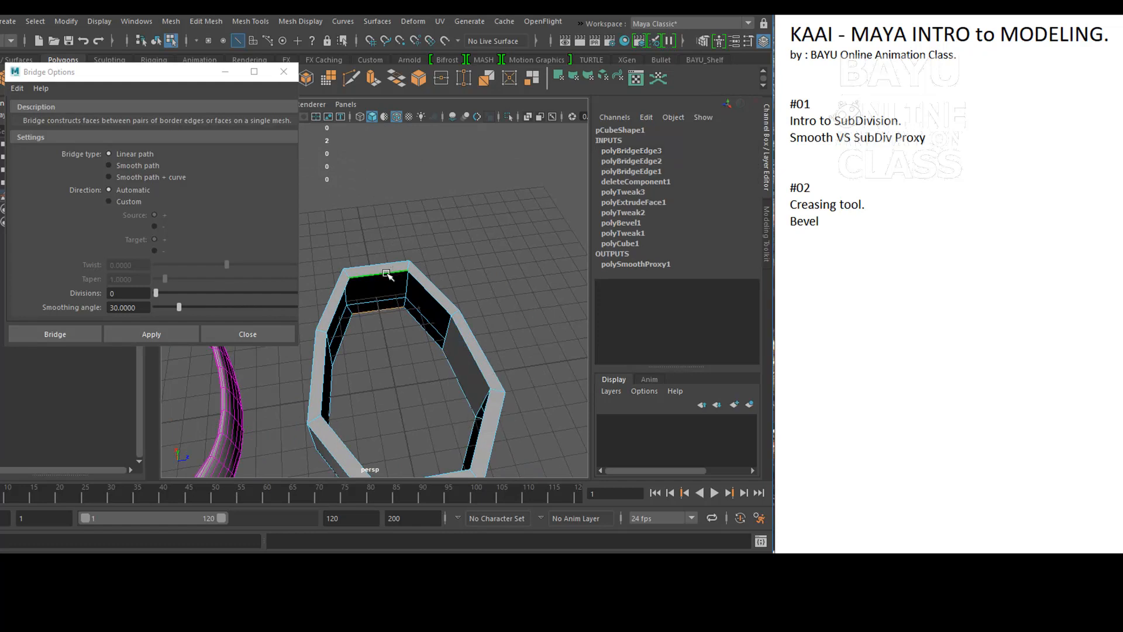
left_click(387, 274, "shift")
key("g")
Step: Try to bridge two separate pairs of inner border edges in a single operation
left_click_drag(398, 362, 390, 257, "alt")
left_click(377, 253)
left_click(371, 222, "shift")
left_click_drag(386, 296, 451, 261, "alt")
left_click(443, 252, "shift")
left_click(458, 219, "shift")
key("g")
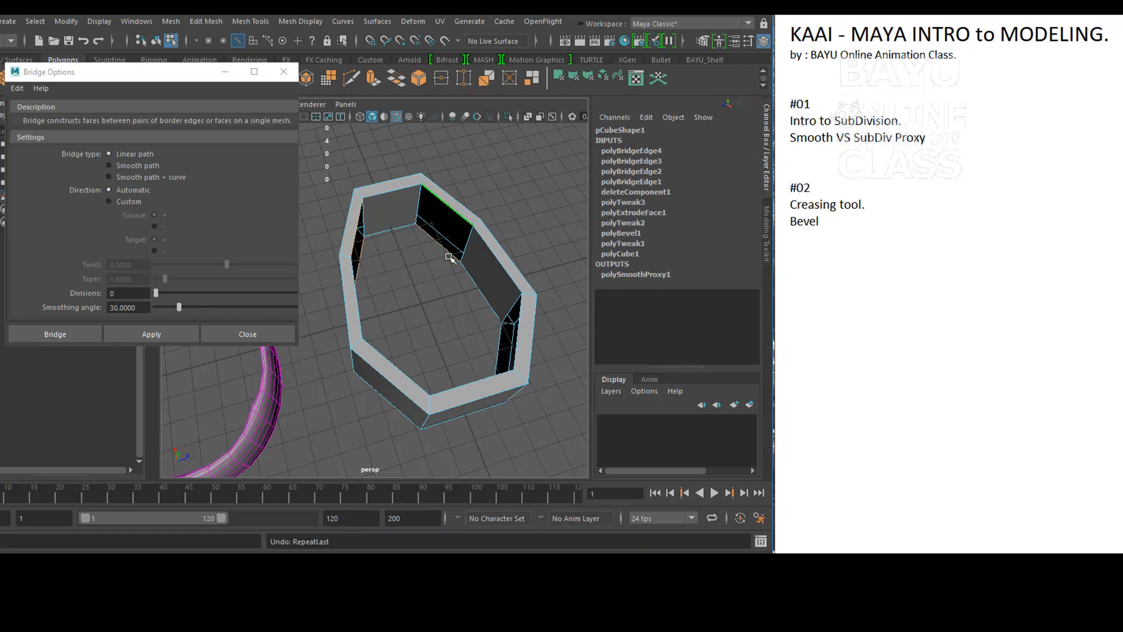
Step: Bridge two further pairs of inner border edges one at a time
left_click(435, 272)
left_click(440, 246)
key("g")
left_click_drag(458, 302, 353, 293, "alt")
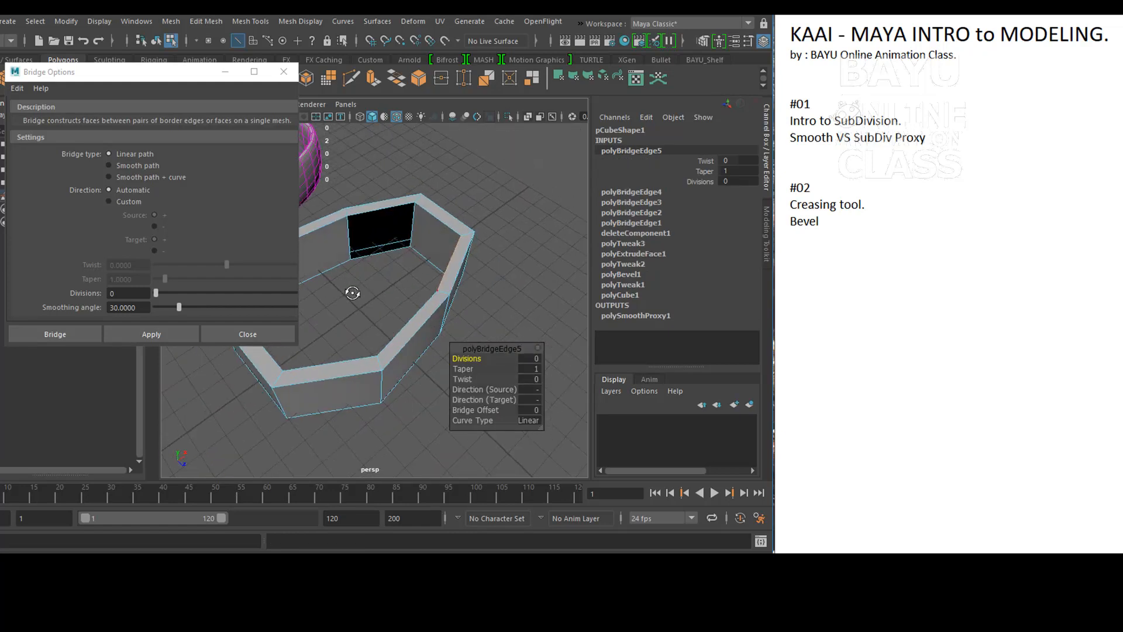
left_click(382, 254)
left_click(387, 209, "shift")
key("g")
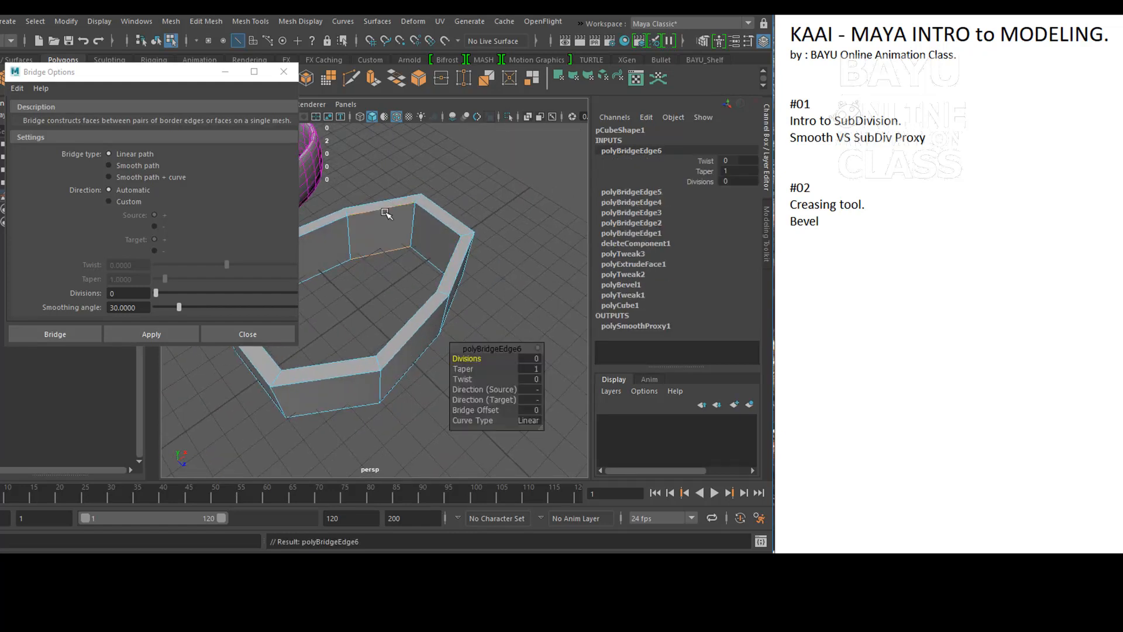
Step: Close another open section of the ring's inner wall by bridging its upper and lower edges
left_click_drag(381, 323, 379, 279, "alt")
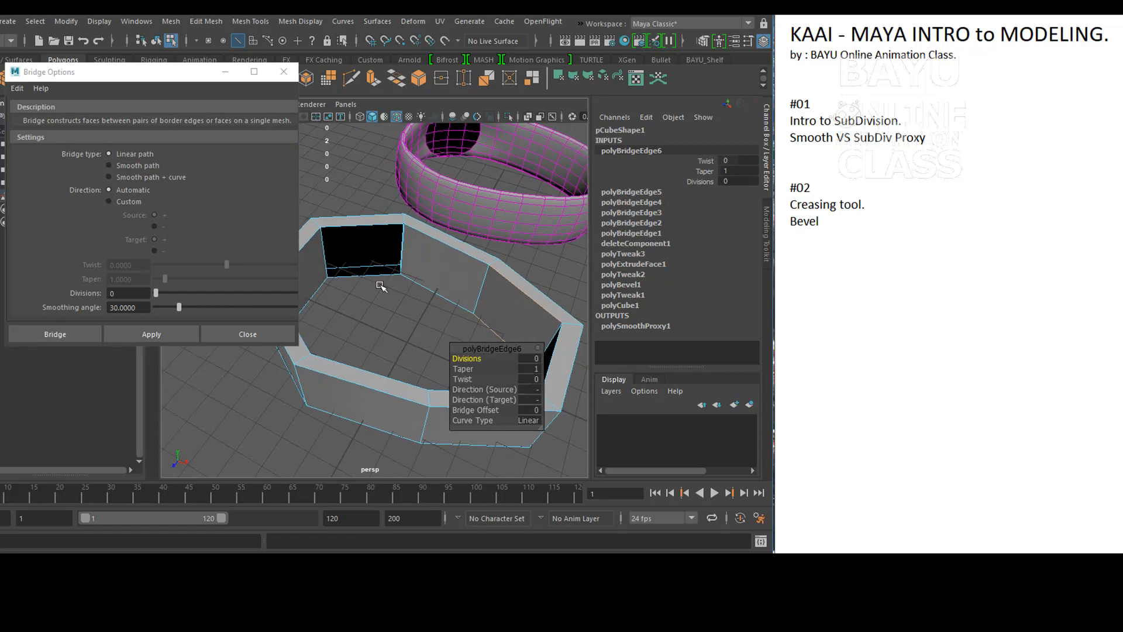
left_click(379, 280)
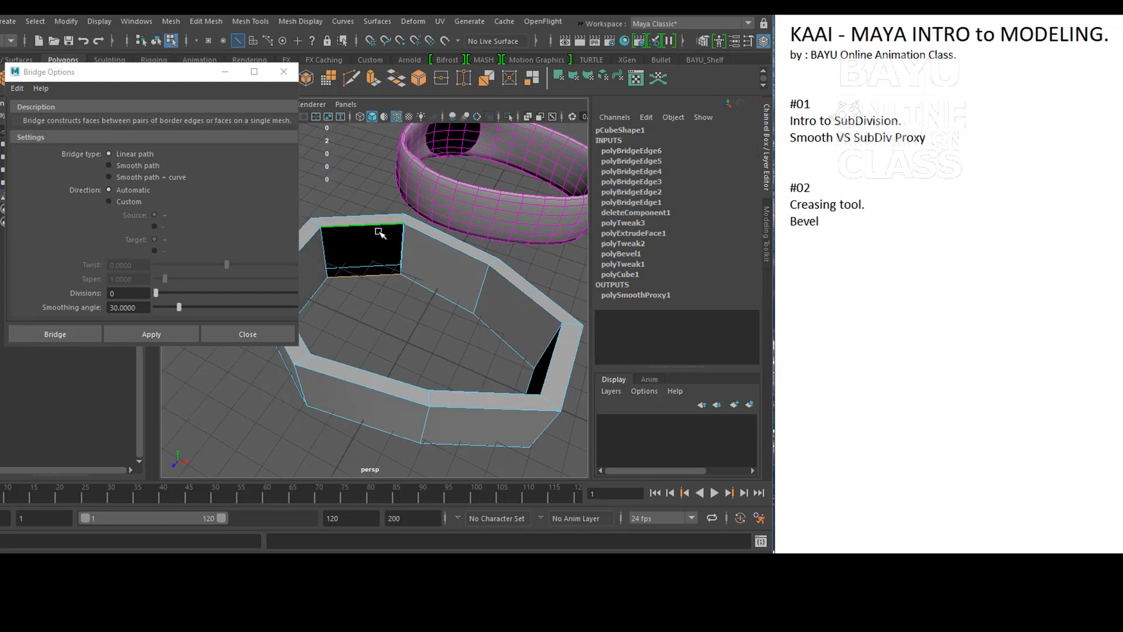
left_click(377, 230, "shift")
key("g")
Step: Bridge the remaining open sections of the ring's inner wall and close the bridge options
left_click_drag(420, 340, 431, 251, "alt")
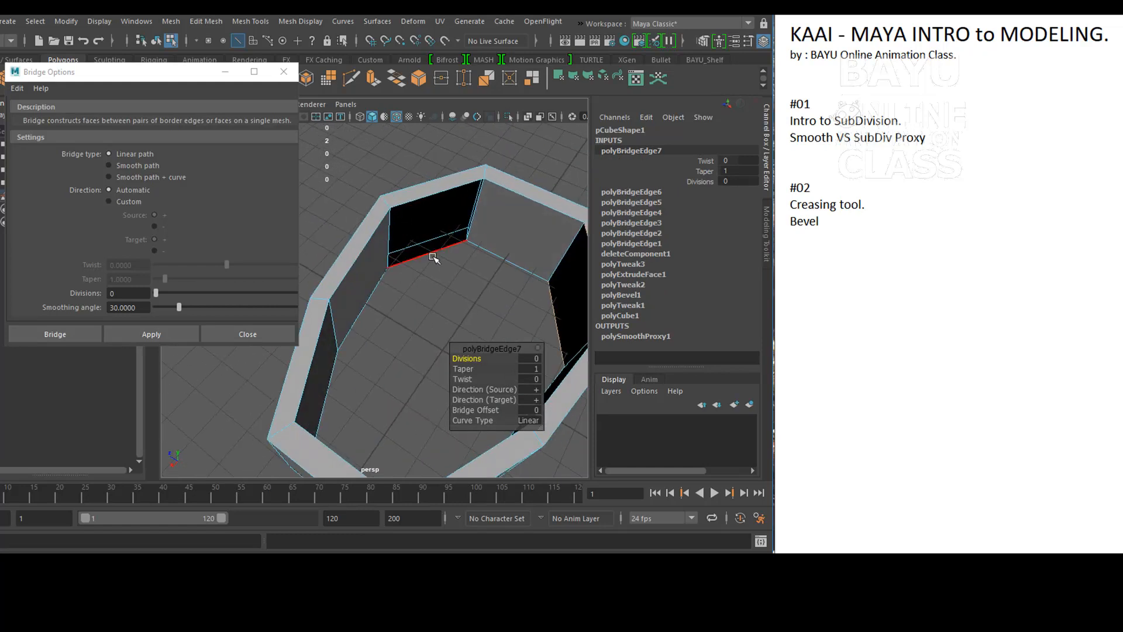
left_click(431, 252)
left_click(447, 195, "shift")
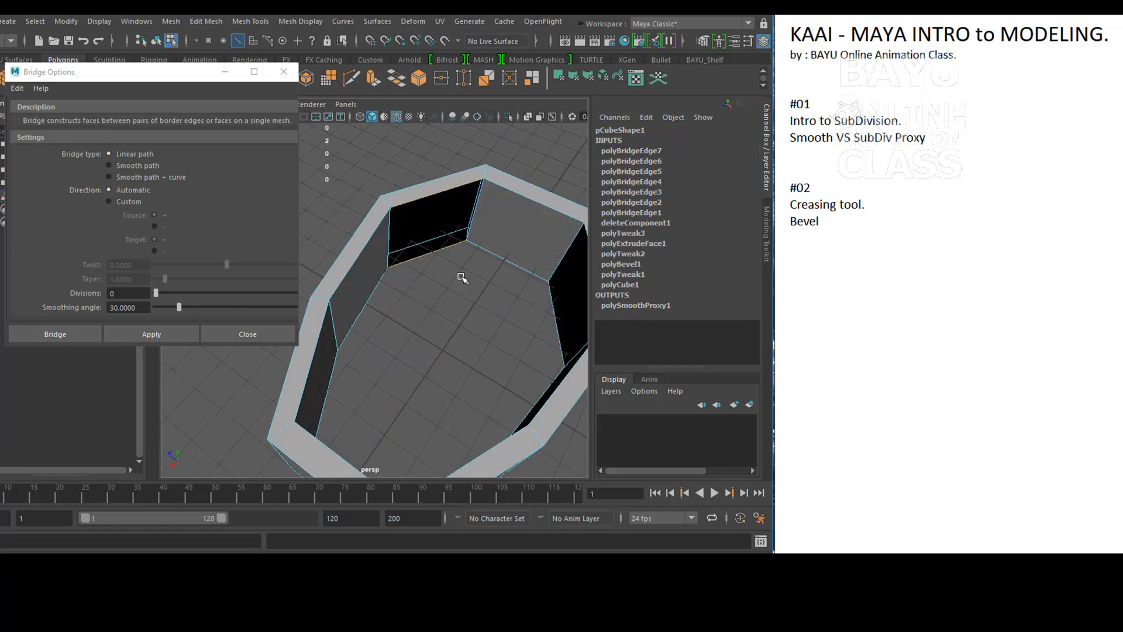
key("g")
scroll(462, 278, "down", 5)
left_click_drag(462, 292, 424, 316, "alt")
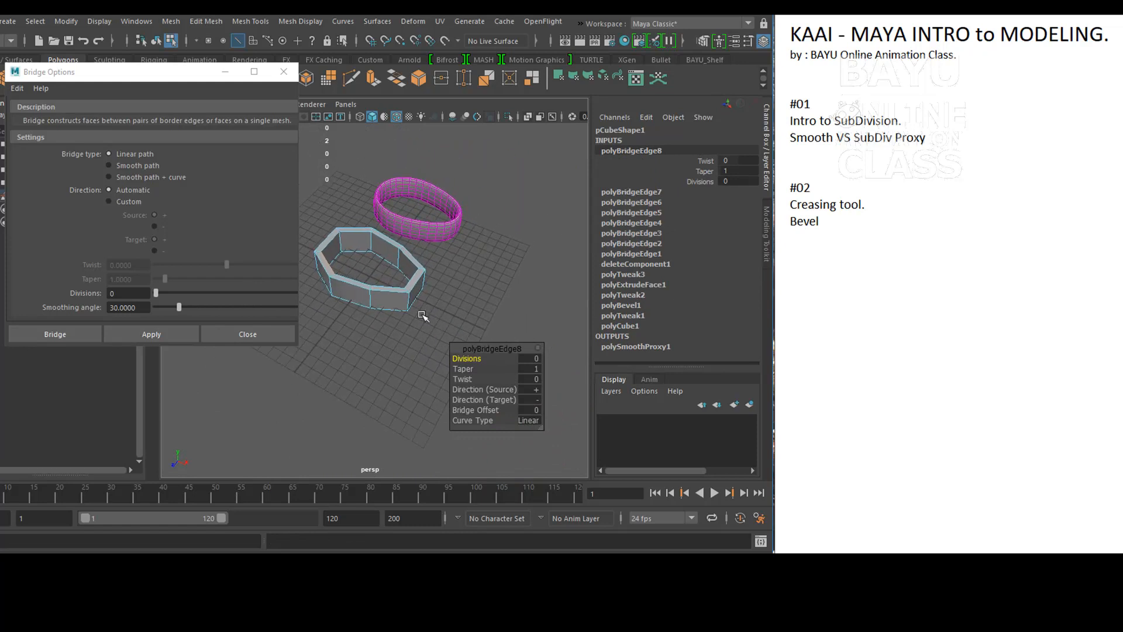
left_click(278, 337)
left_click(370, 360)
Step: Insert a mid-height edge loop around both the outer and inner walls of the ring, working in the front wireframe view
scroll(351, 360, "up", 3)
left_click_drag(339, 360, 375, 338, "alt")
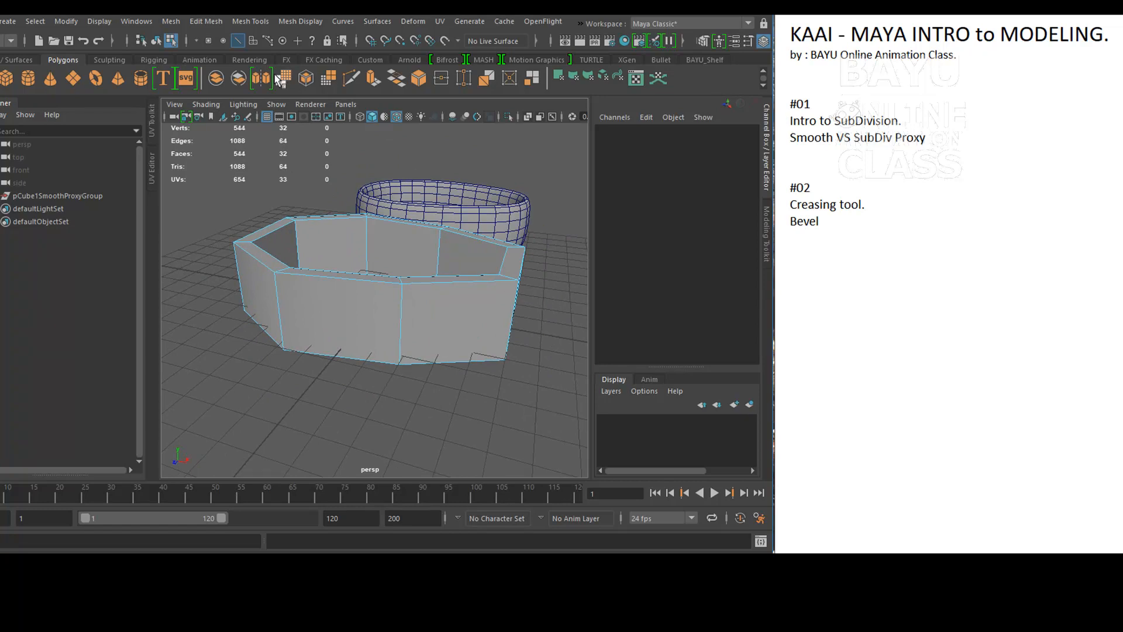
left_click(251, 22)
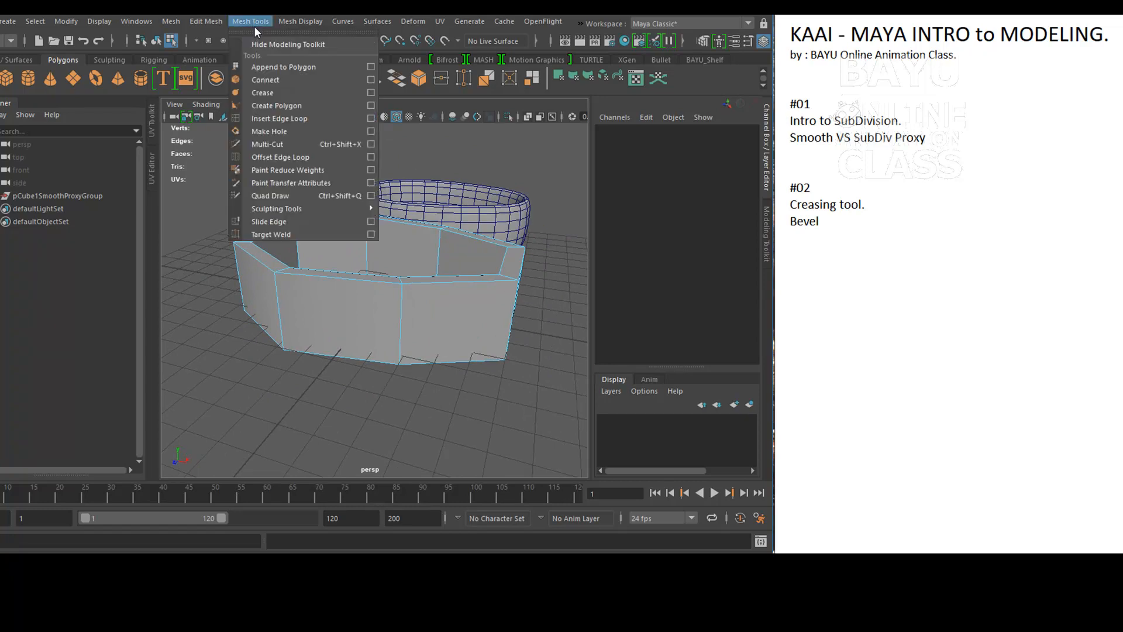
left_click(286, 119)
left_click_drag(327, 319, 338, 329, "alt")
key("space")
left_click_drag(422, 363, 419, 390)
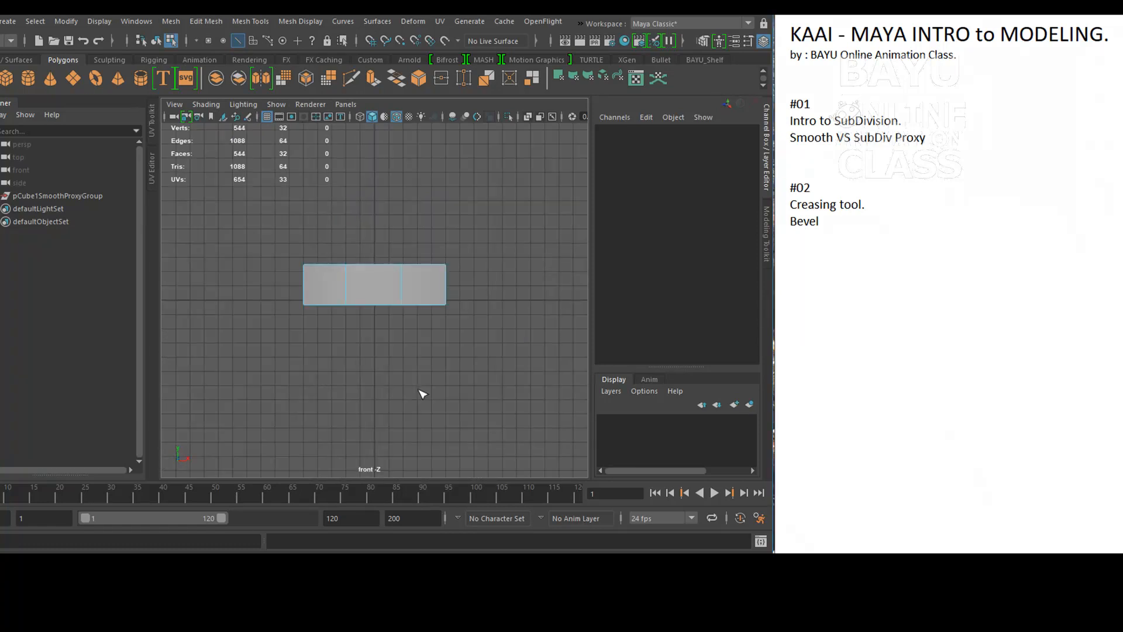
scroll(422, 393, "up", 5)
key("4")
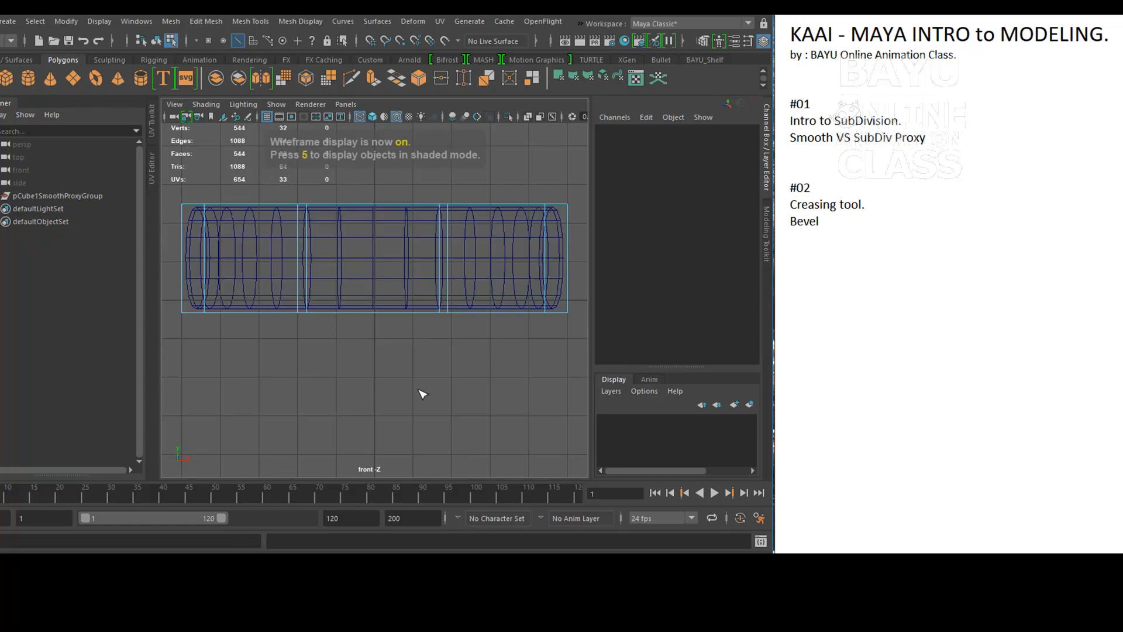
left_click(453, 262)
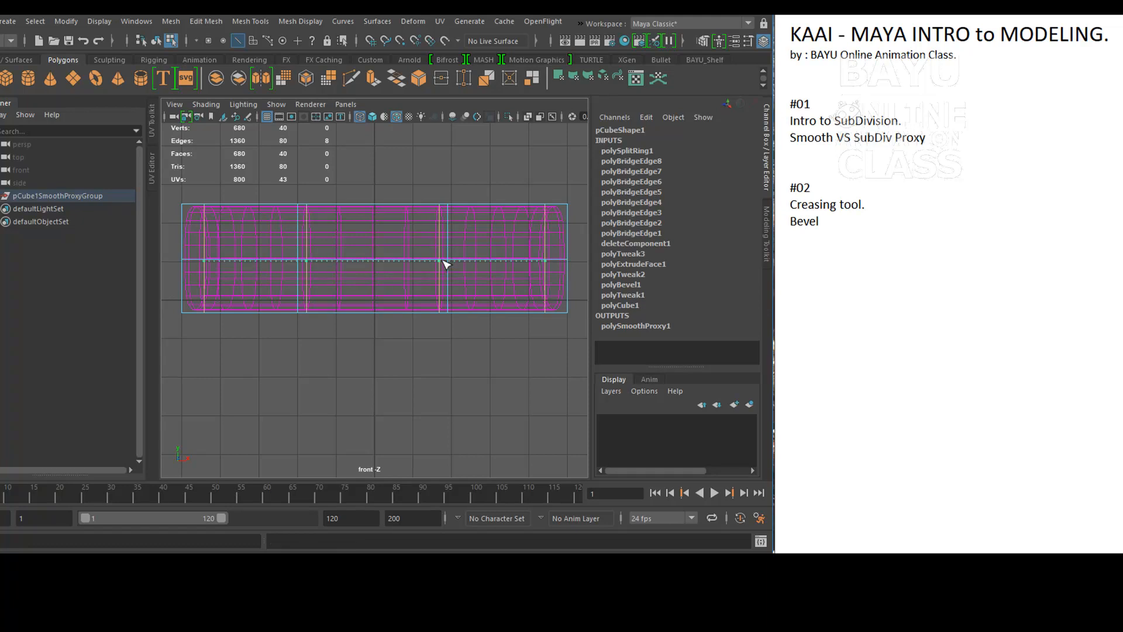
left_click(447, 262)
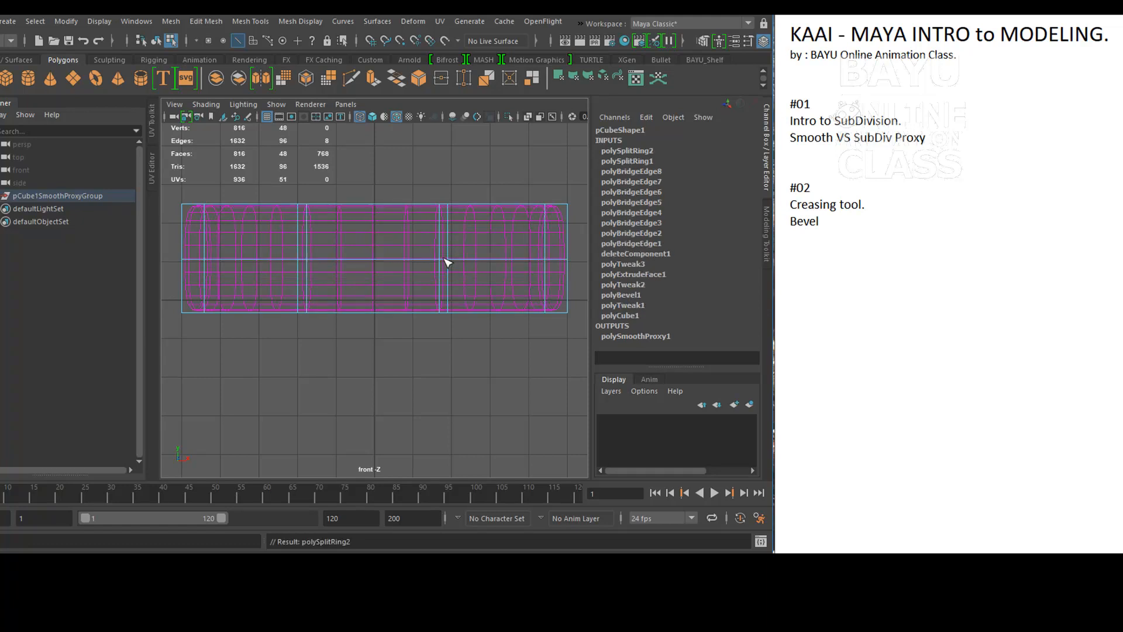
Step: Select the vertices of both mid-height loops, scale them vertically onto one level, and return to shaded object mode in perspective
key("w")
right_click_drag(304, 202, 252, 198)
left_click_drag(173, 237, 581, 273)
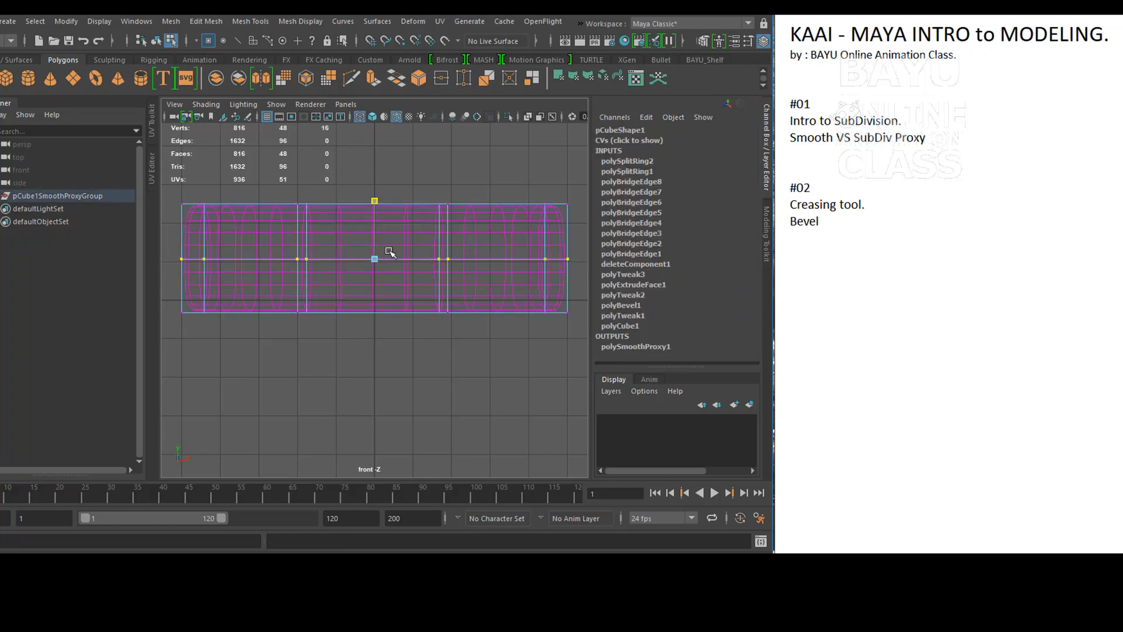
left_click_drag(390, 269, 392, 270)
key("space")
mouse_move(458, 369)
left_mouse_down()
mouse_move(459, 347)
mouse_move(435, 327)
mouse_move(462, 321)
left_mouse_up()
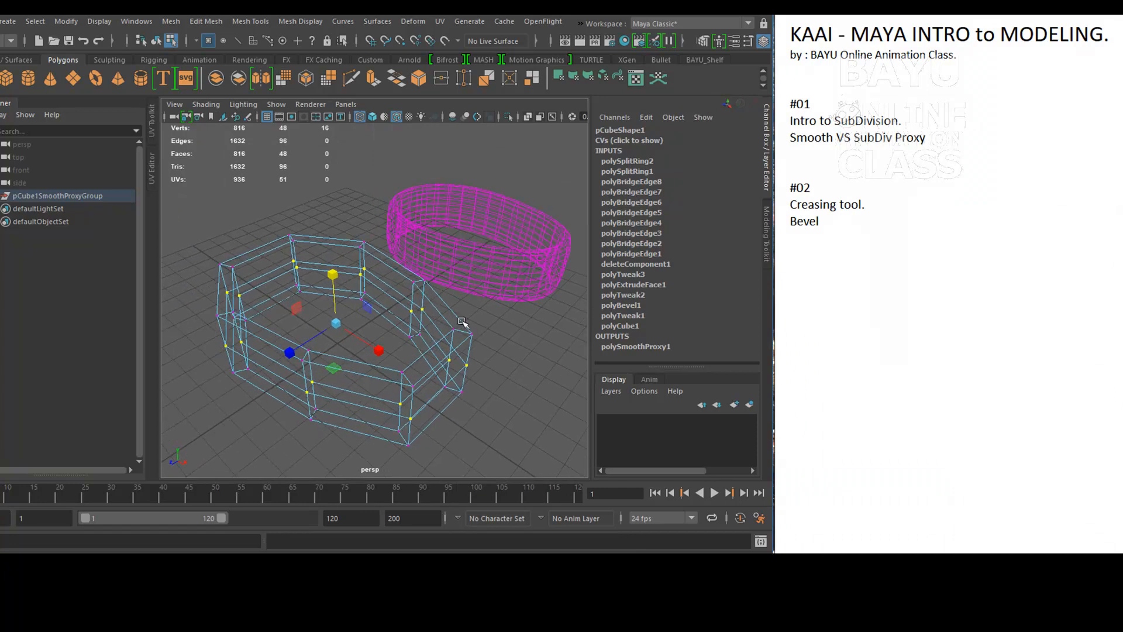
key("5")
right_click_drag(462, 336, 518, 217)
left_click(528, 347)
Step: Select the inner and outer edge loops of the ring's top and bottom rims and bevel them
mouse_move(453, 361)
left_mouse_down("alt")
mouse_move(433, 389)
mouse_move(351, 364)
mouse_move(437, 333)
mouse_move(454, 347)
mouse_move(349, 356)
left_mouse_up("alt")
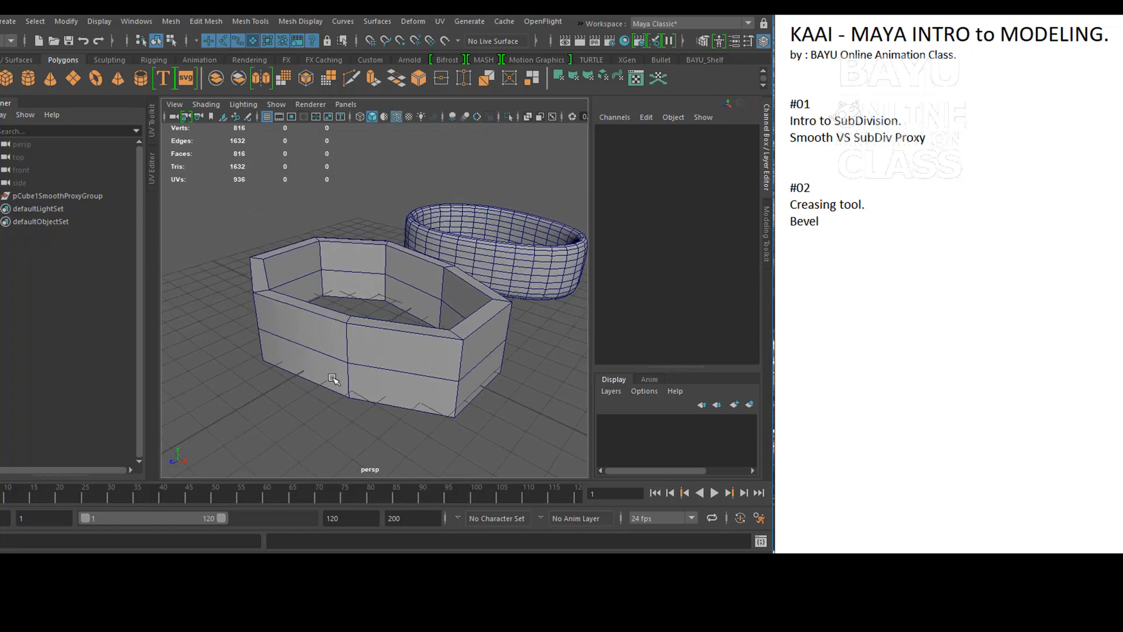
right_click_drag(297, 299, 310, 182)
double_click(299, 248)
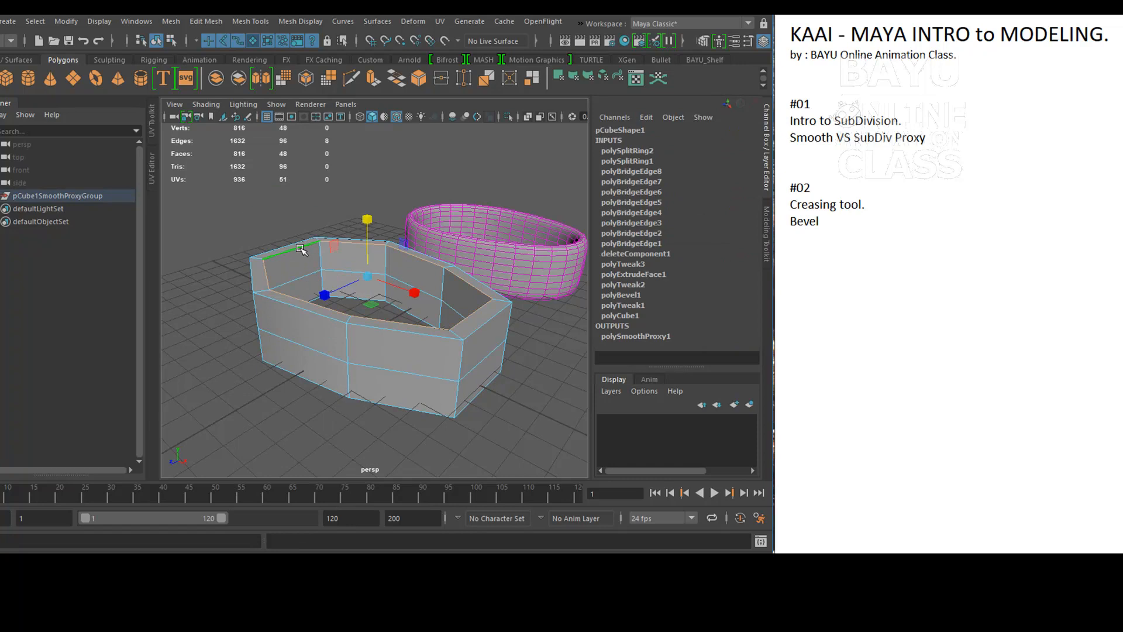
double_click(379, 407, "shift")
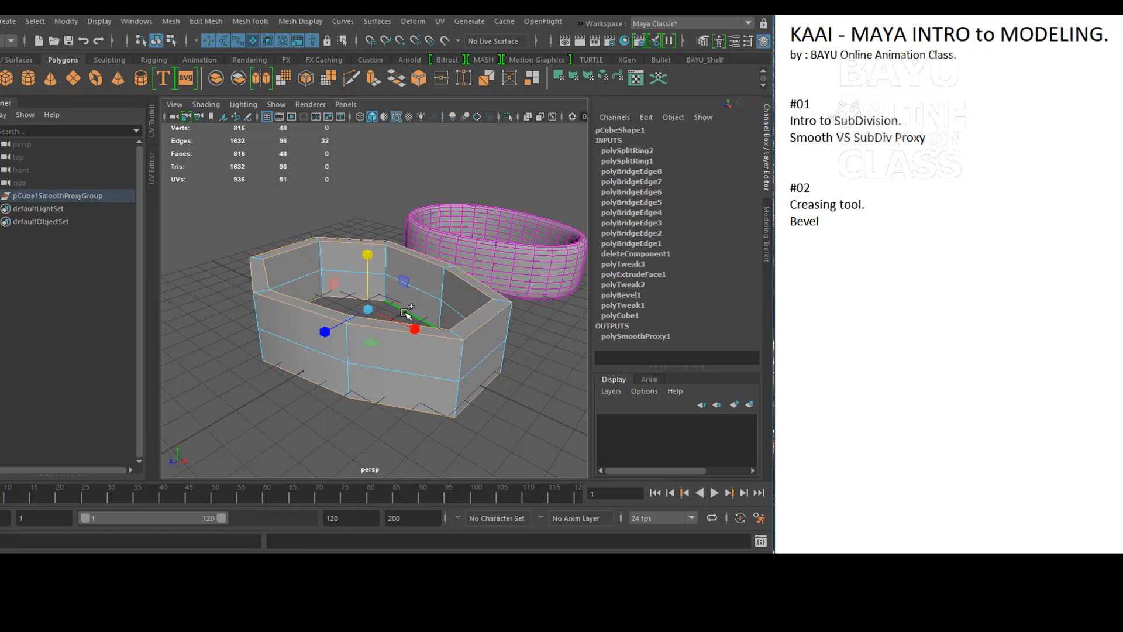
left_click(201, 22)
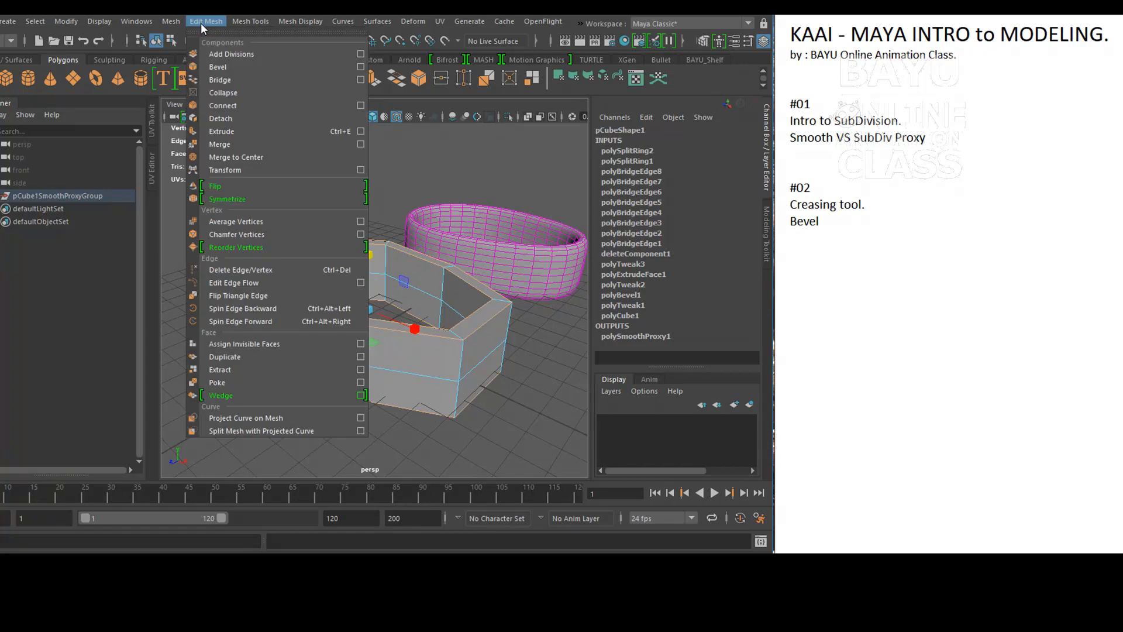
left_click(242, 65)
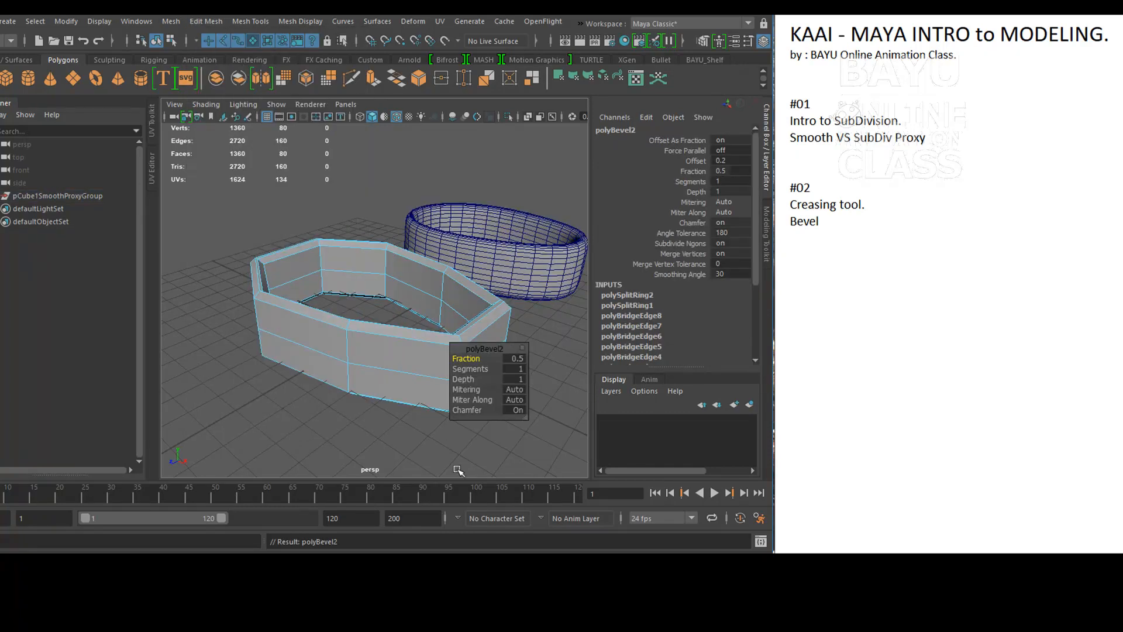
Step: Set the bevel fraction to 0.2, and then reduce it to 0.1
left_click(513, 359)
key("Tab")
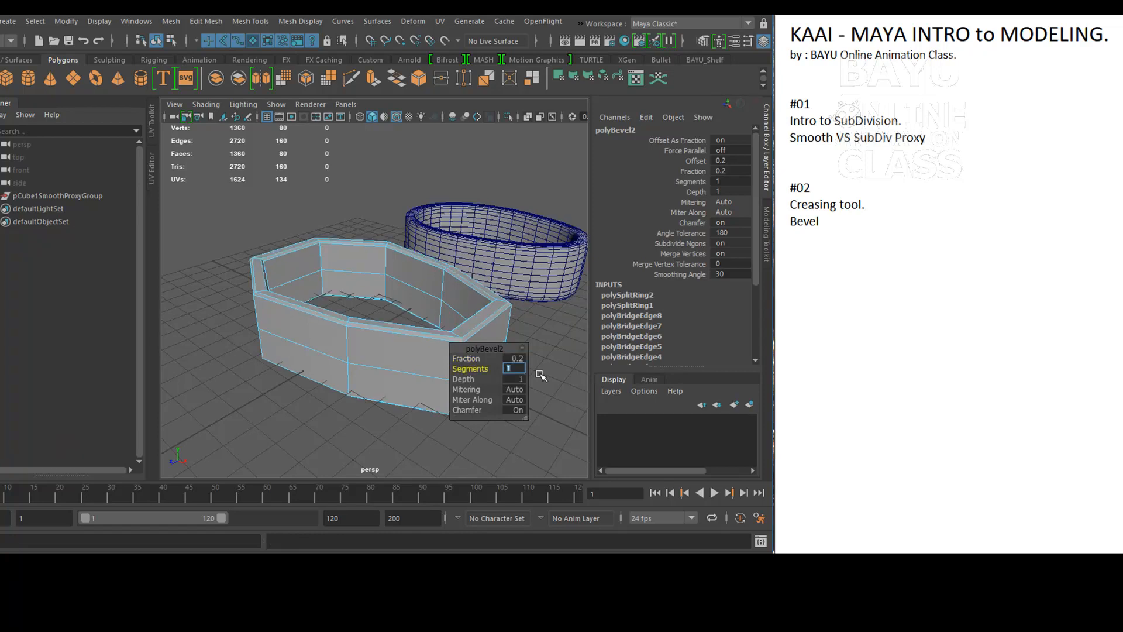
left_click(518, 359)
key("Tab")
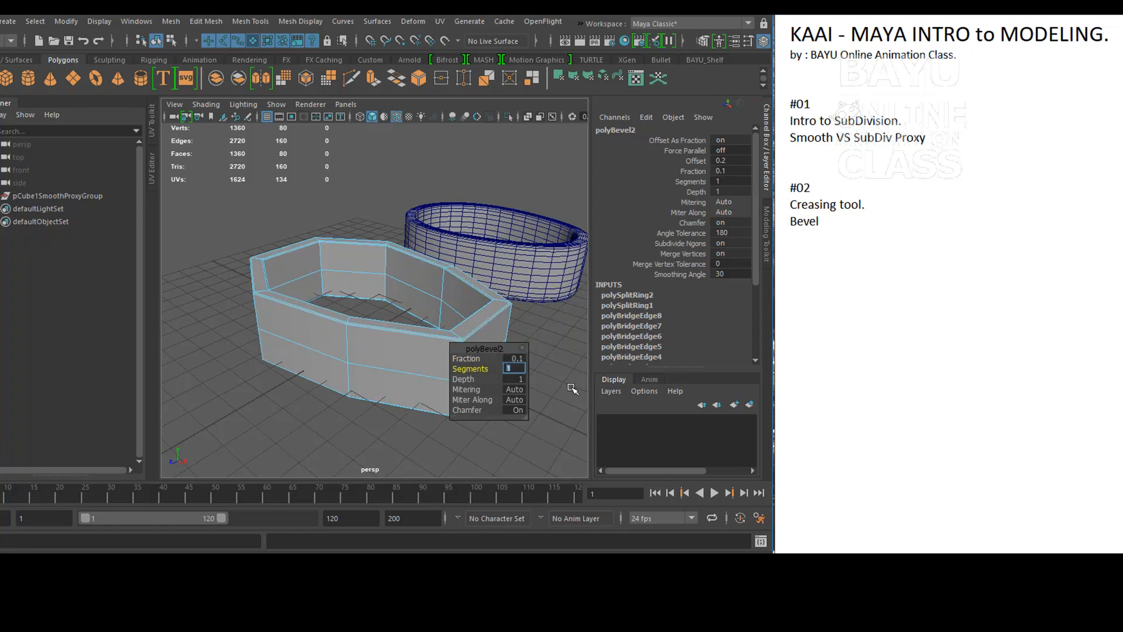
Step: Select the top-rim vertices at one end of the ring in wireframe and raise them well above the rest
left_click_drag(515, 291, 301, 284, "alt")
left_click_drag(276, 277, 411, 350, "alt")
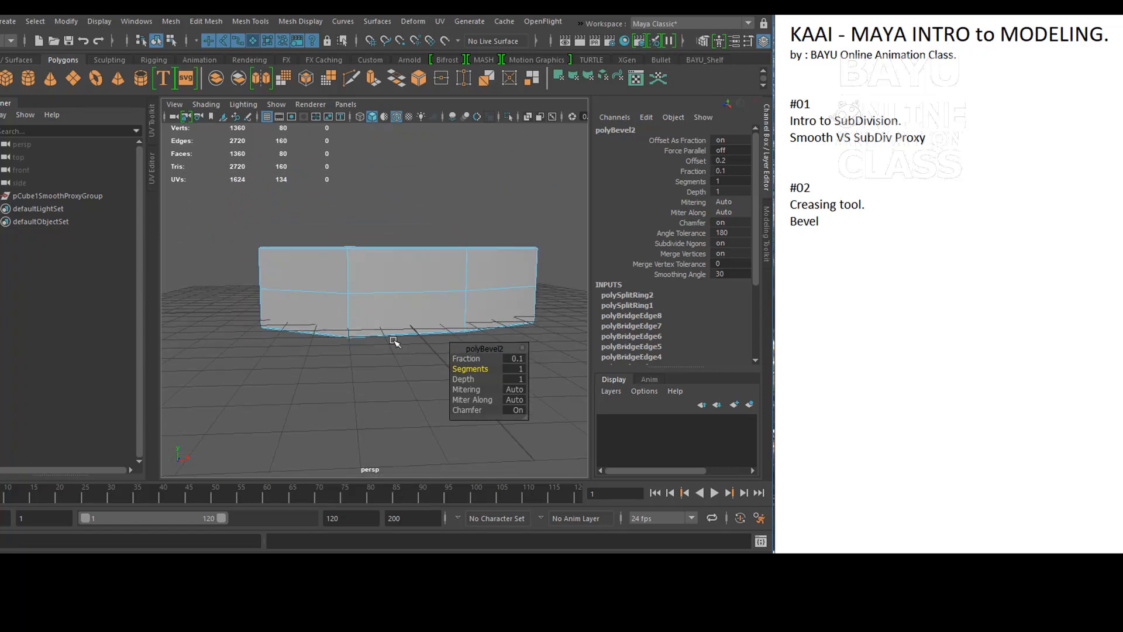
right_click_drag(310, 275, 264, 228)
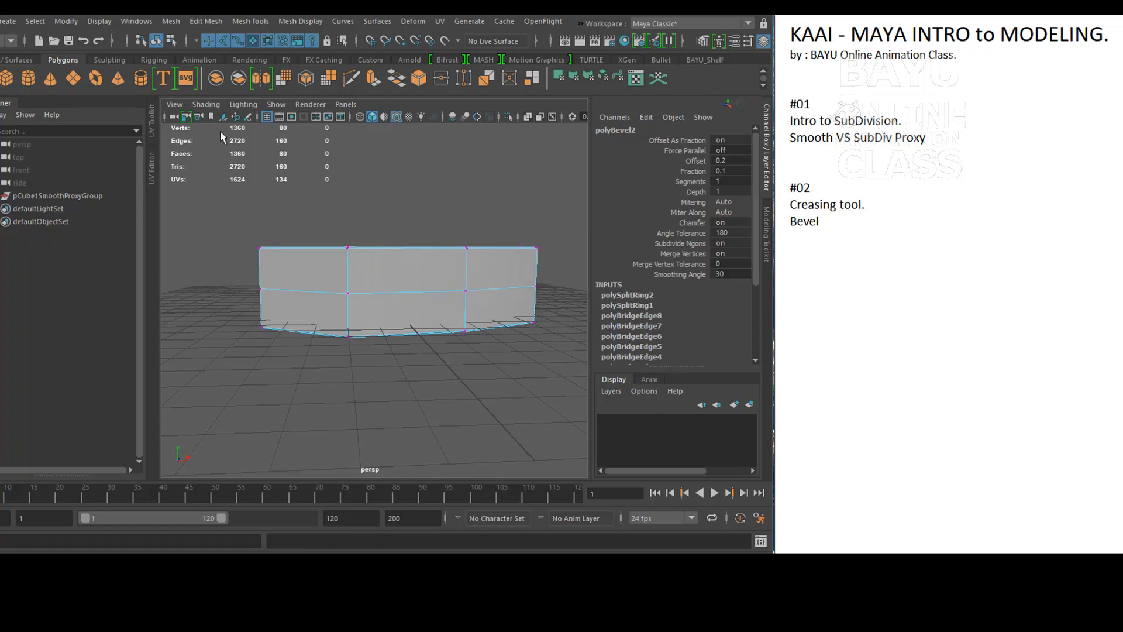
left_click(171, 40)
left_click_drag(351, 277, 355, 321, "alt")
key("4")
left_click_drag(209, 229, 383, 296)
key("w")
left_click_drag(296, 220, 290, 156)
Step: Raise the top-rim vertices at the opposite end slightly and nudge those on the tall end's sides upward
left_click_drag(507, 289, 482, 288, "alt")
left_click_drag(502, 245, 447, 294)
left_click_drag(473, 250, 470, 234)
left_click_drag(338, 259, 405, 261, "alt")
left_click_drag(422, 183, 351, 261)
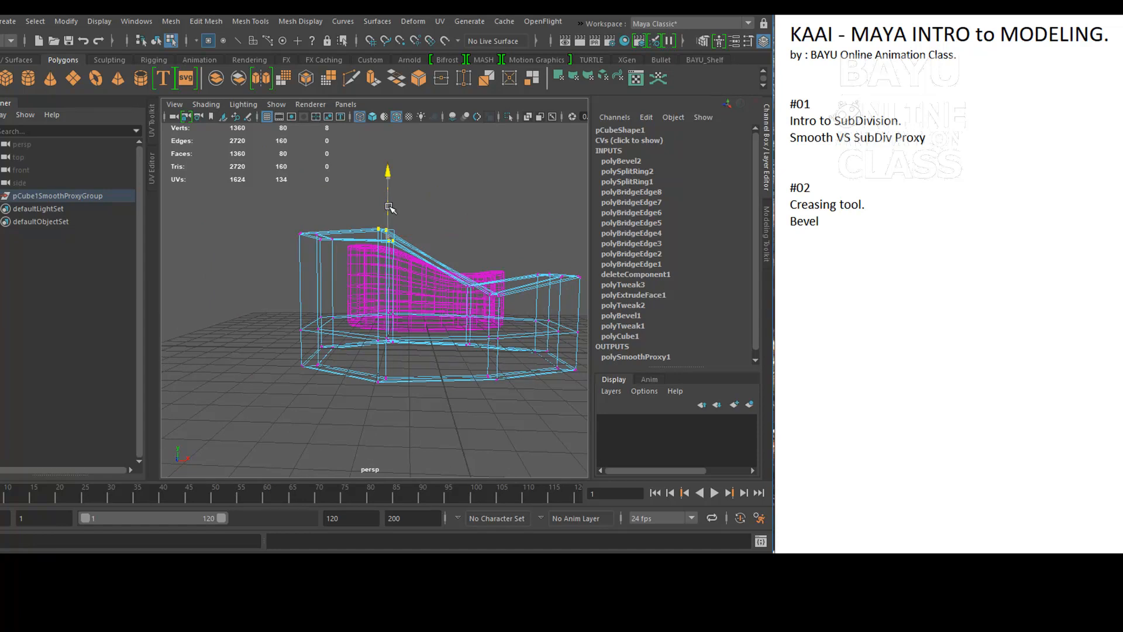
left_click_drag(389, 207, 390, 202)
Step: Move the mid-height vertices upward at the ring's tall end and at its low end to follow the raised rim
left_click_drag(422, 270, 401, 356, "alt")
left_click_drag(358, 246, 240, 297)
left_click_drag(316, 250, 317, 220)
middle_click_drag(484, 294, 478, 269, "alt")
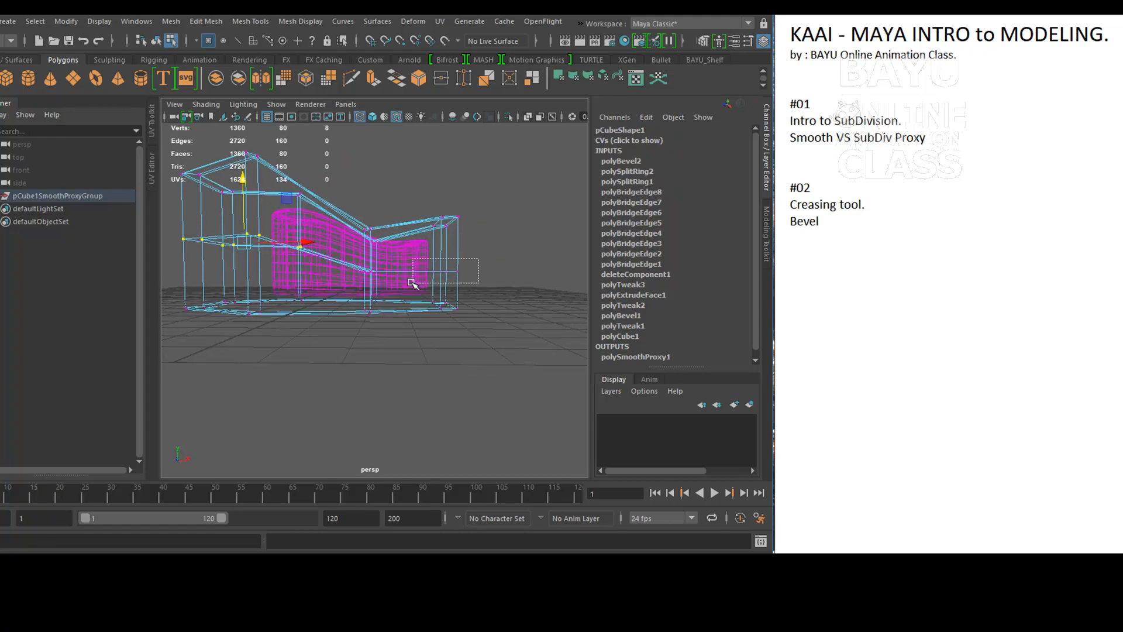
left_click_drag(412, 283, 445, 244)
Step: Select the outer and inner mid-height edge loops and scale them outward to bulge the ring's walls
left_click_drag(387, 329, 378, 334, "alt")
right_click_drag(294, 290, 294, 196)
double_click(293, 280)
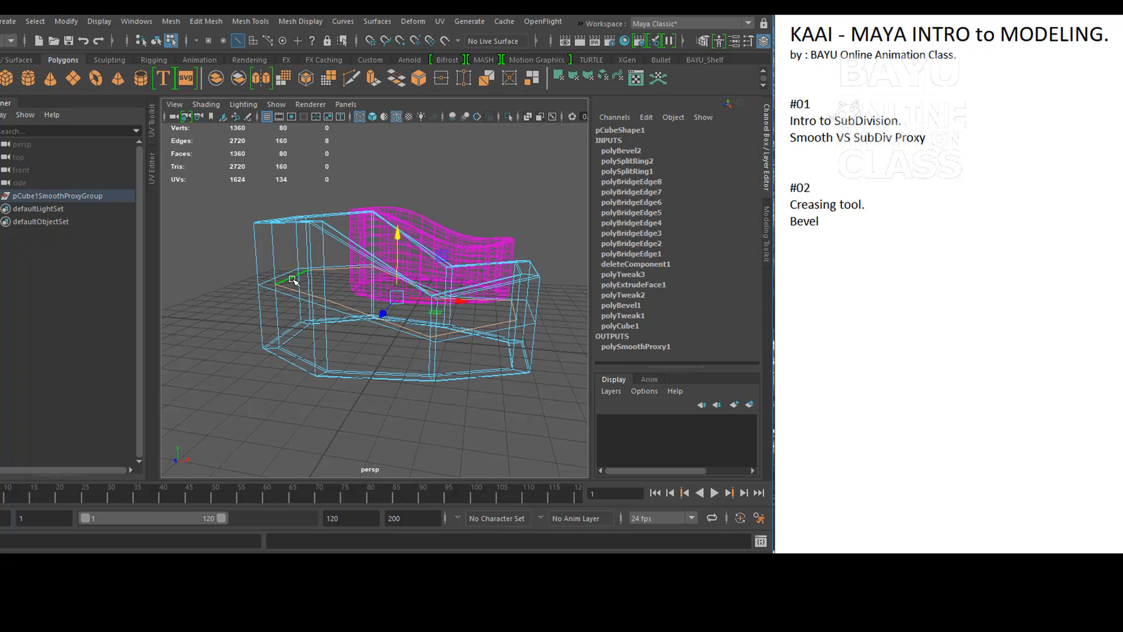
double_click(283, 277, "shift")
left_click_drag(421, 367, 468, 322, "alt")
key("r")
left_click_drag(489, 259, 484, 259)
left_click_drag(489, 316, 351, 395, "alt")
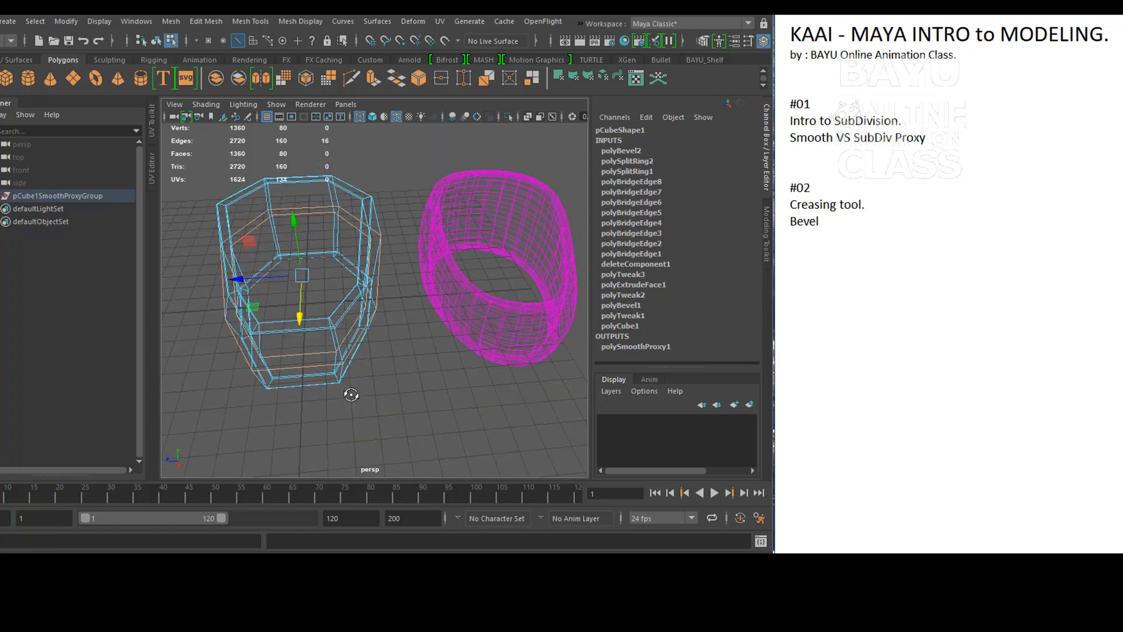
Step: Select the vertices at the ring's low end and scale them sideways to narrow that end
key("5")
left_click_drag(460, 306, 447, 346, "alt")
middle_click_drag(389, 353, 431, 308, "alt")
left_click_drag(397, 373, 399, 374, "alt")
right_click_drag(376, 228, 314, 227)
left_click_drag(233, 320, 406, 404)
key("r")
left_click_drag(280, 357, 300, 375)
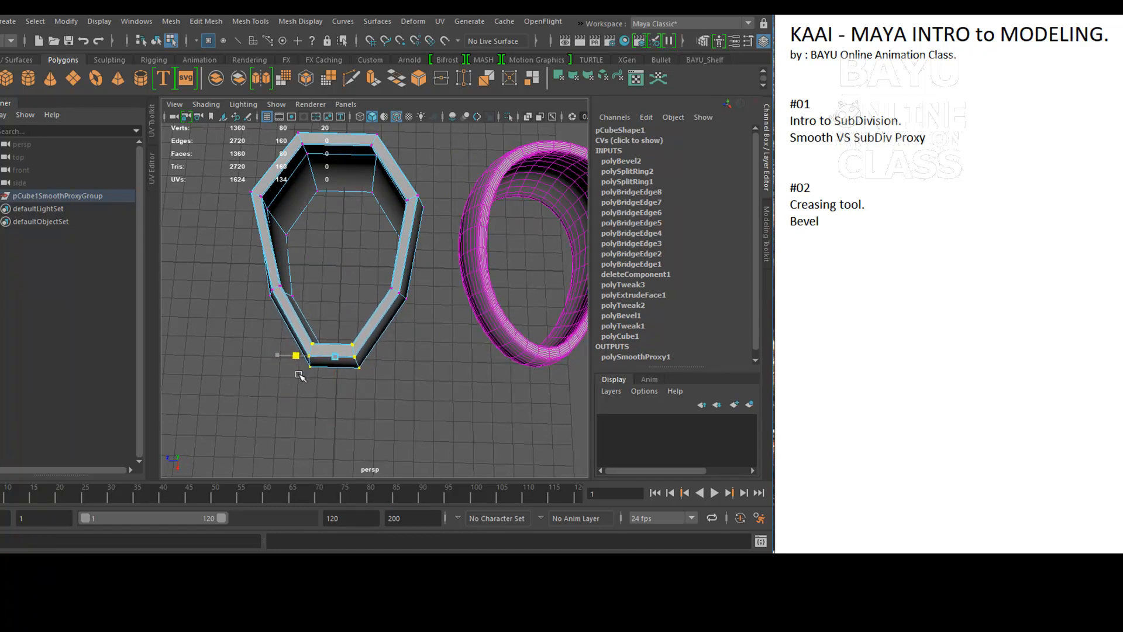
Step: Select the upper and mid-height vertices on the tall section's sides and move them slightly upward
left_click_drag(384, 374, 557, 329, "alt")
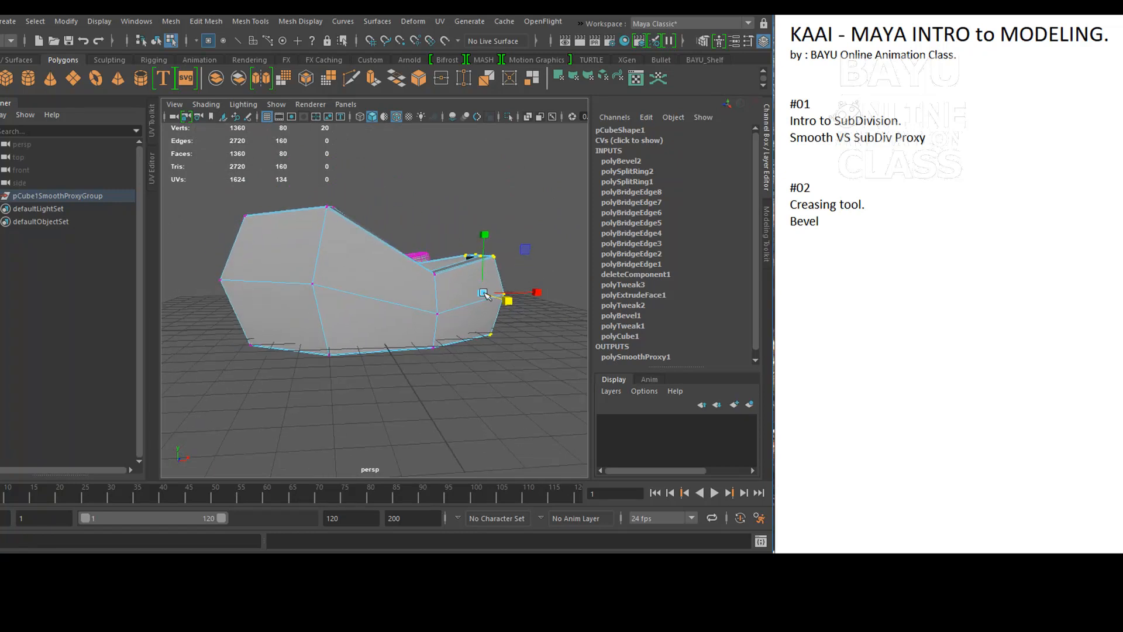
left_click_drag(303, 305, 304, 306)
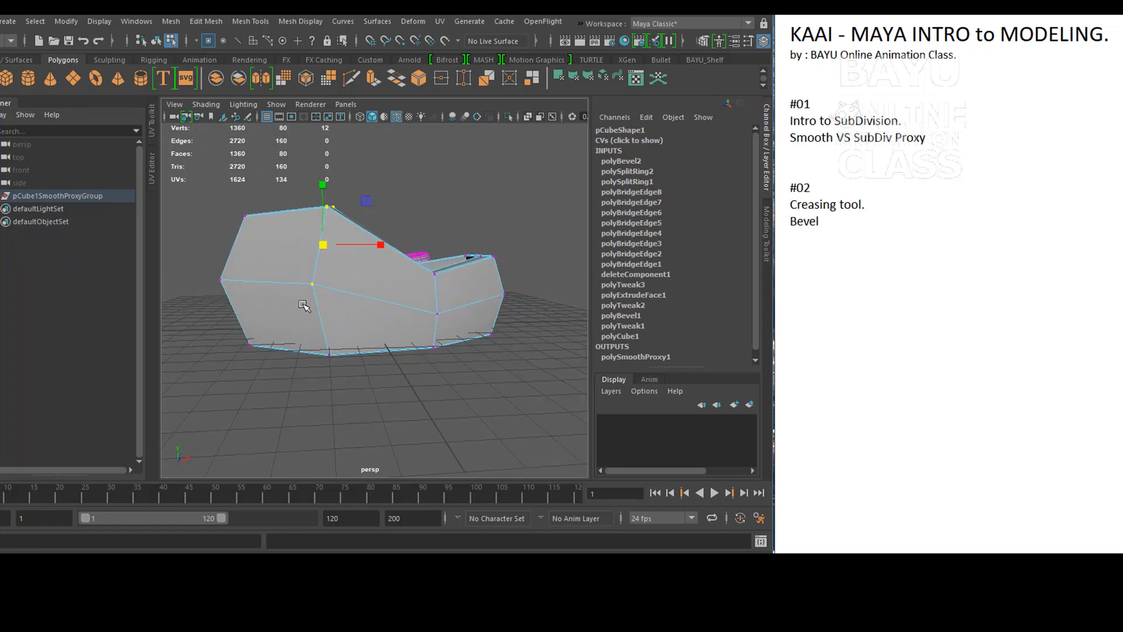
key("4")
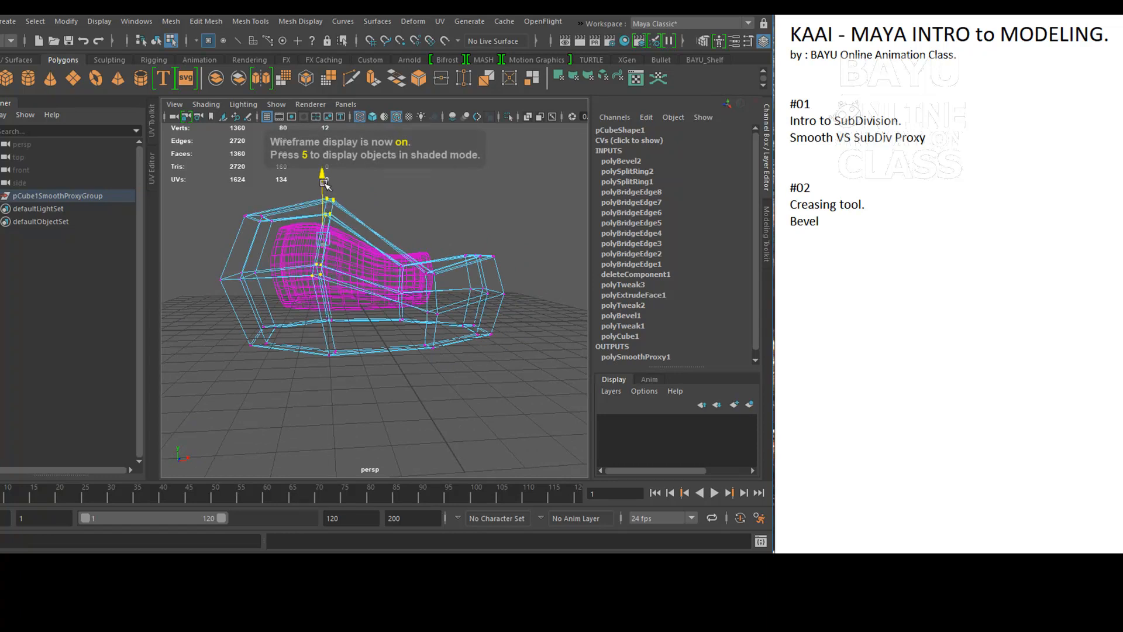
left_click_drag(325, 190, 353, 373, "alt")
key("5")
Step: Select all bottom-rim vertices of the ring cage and scale them together
mouse_move(507, 394)
left_mouse_down("alt")
mouse_move(444, 349)
mouse_move(443, 389)
mouse_move(442, 351)
left_mouse_up("alt")
left_click_drag(385, 403, 140, 311)
left_click_drag(339, 356, 363, 358, "alt")
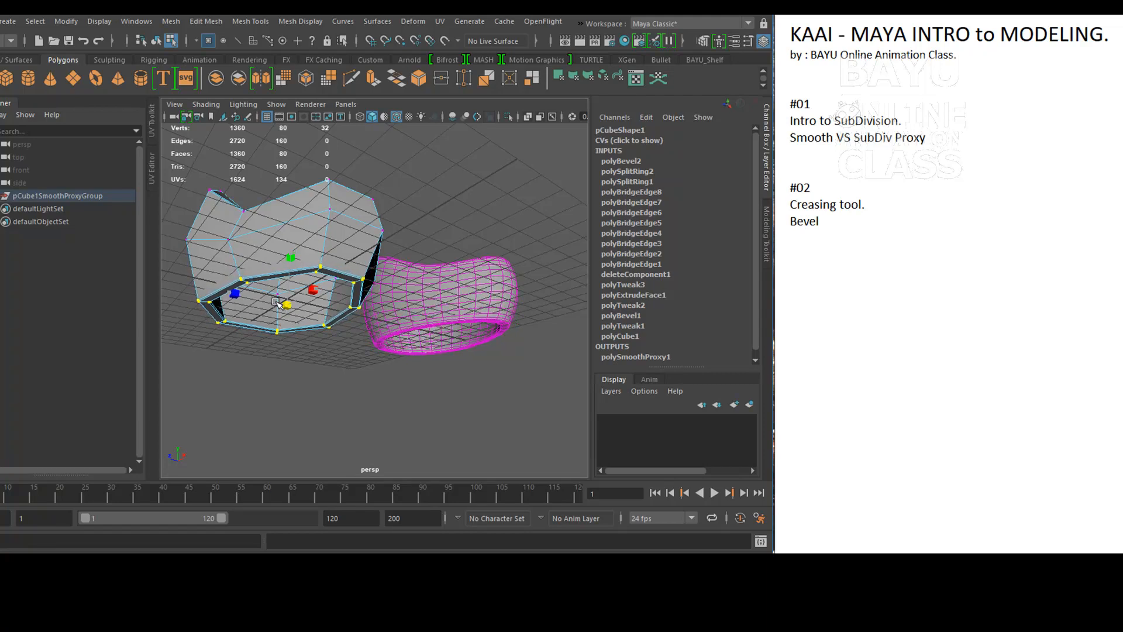
left_click_drag(276, 304, 429, 323, "alt")
Step: Select all vertices of the ring's tall half, then rotate and reposition them to tilt that end
left_click_drag(428, 207, 517, 331)
left_click_drag(181, 141, 391, 310)
left_click_drag(375, 235, 371, 269, "alt")
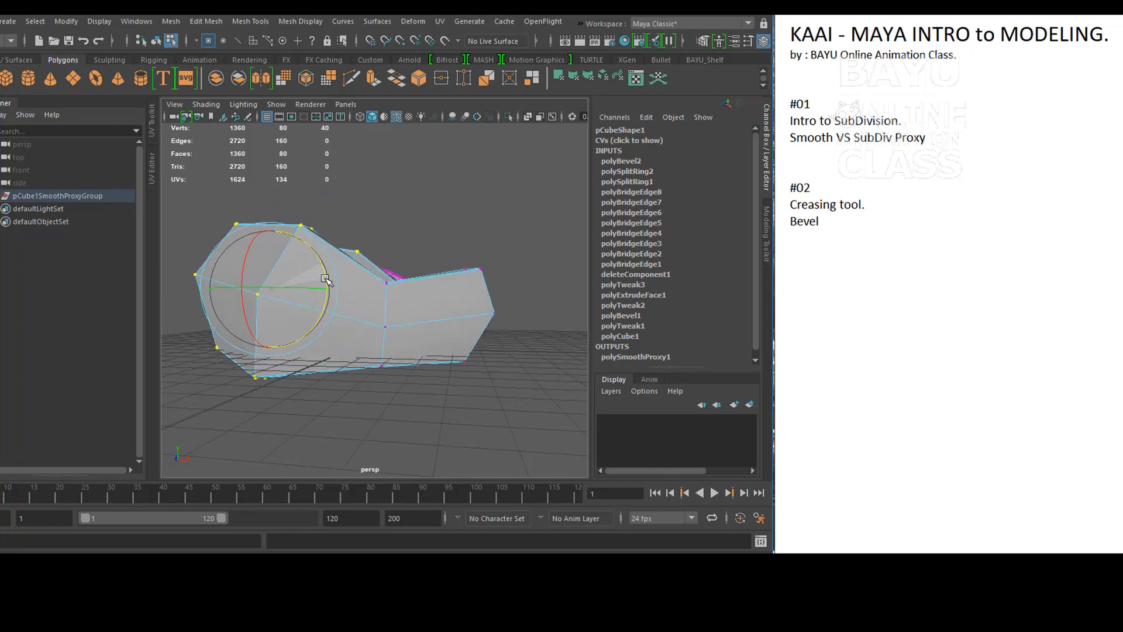
left_click_drag(263, 279, 314, 221, "alt")
mouse_move(429, 293)
left_mouse_down("alt")
mouse_move(289, 309)
mouse_move(143, 291)
mouse_move(429, 289)
left_mouse_up("alt")
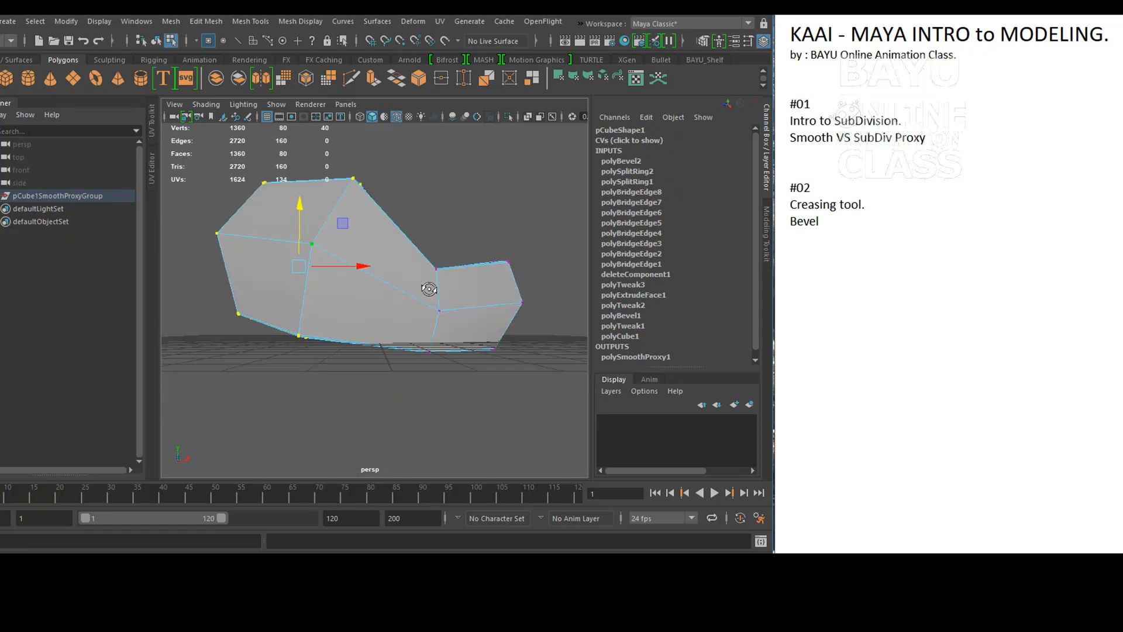
left_click_drag(351, 238, 331, 255, "alt")
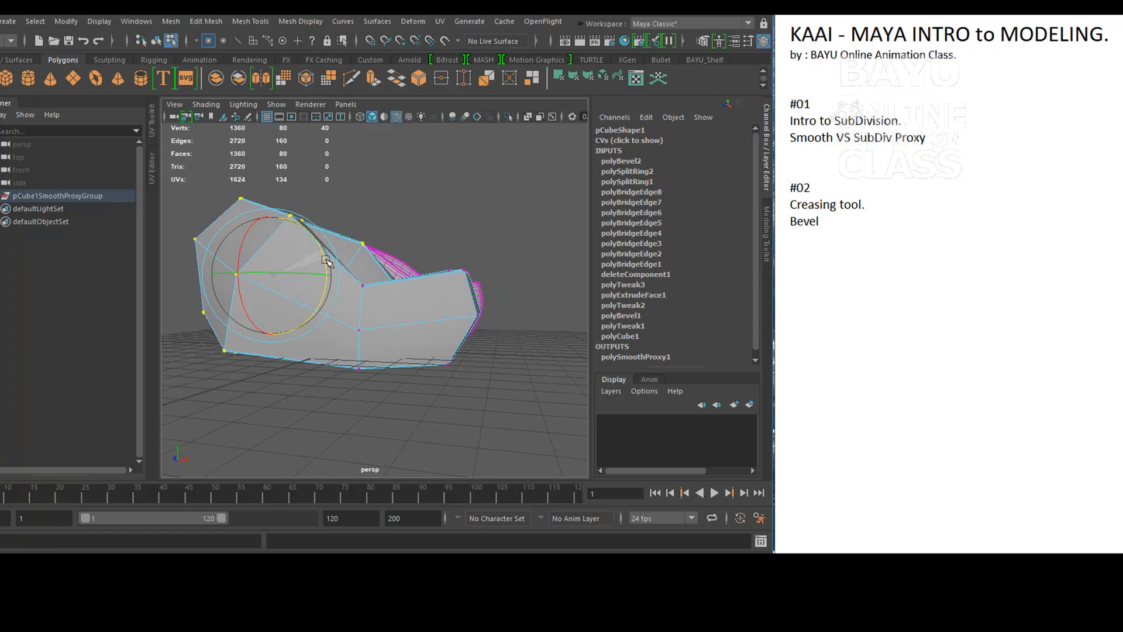
Step: Return to object mode and select the smoothed ring beside the proxy cage
left_click_drag(358, 274, 383, 340, "alt")
middle_click_drag(383, 339, 389, 338, "alt")
right_click_drag(357, 258, 440, 209)
left_click(442, 326)
left_click_drag(442, 326, 470, 314, "alt")
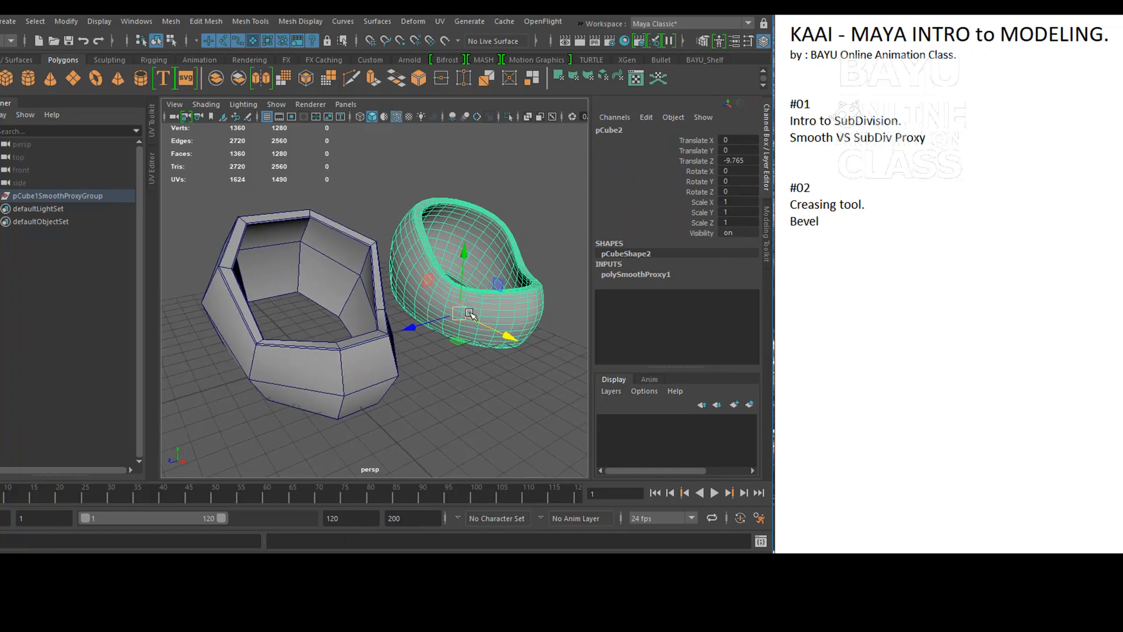